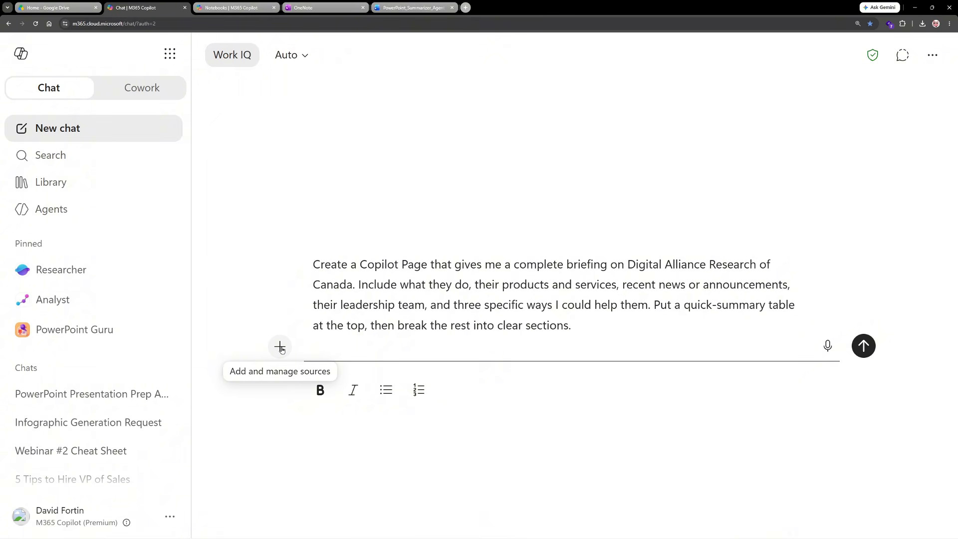
Add the Researcher agent to the Digital Alliance briefing prompt
{"action": "left_click", "coordinate": [280, 348]}
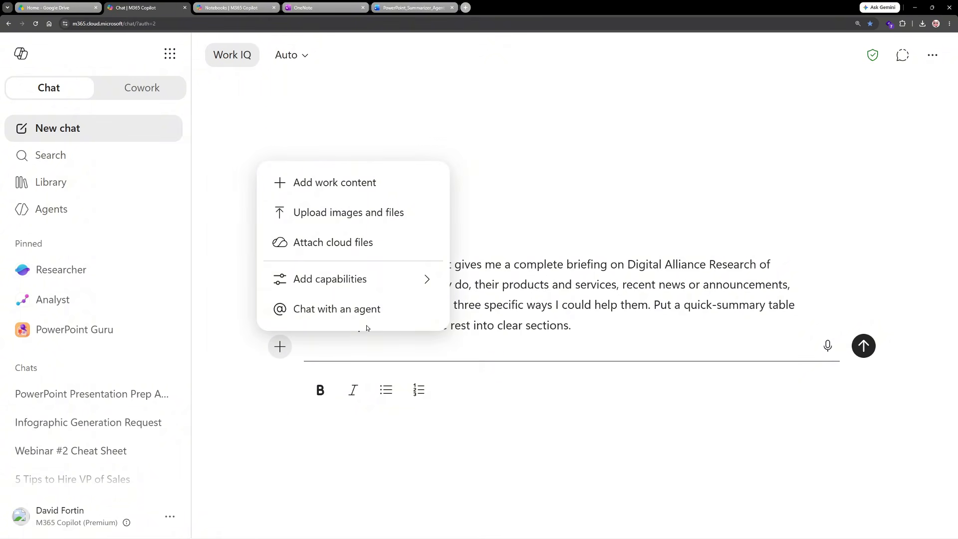
{"action": "left_click", "coordinate": [418, 314]}
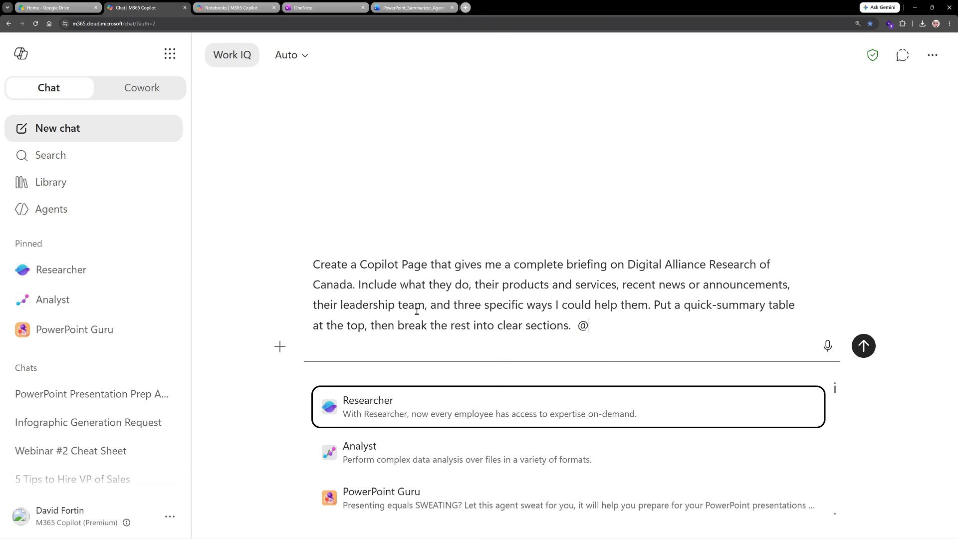
{"action": "left_click", "coordinate": [407, 407]}
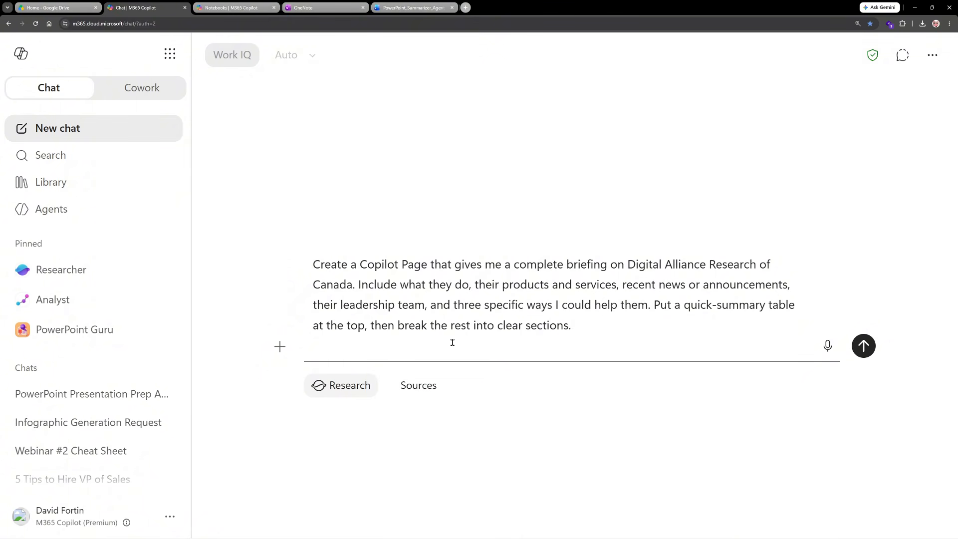
Exclude Microsoft 365, Power BI and Viva Engage from the research sources, keeping Web, and submit the briefing prompt
{"action": "left_click", "coordinate": [433, 391]}
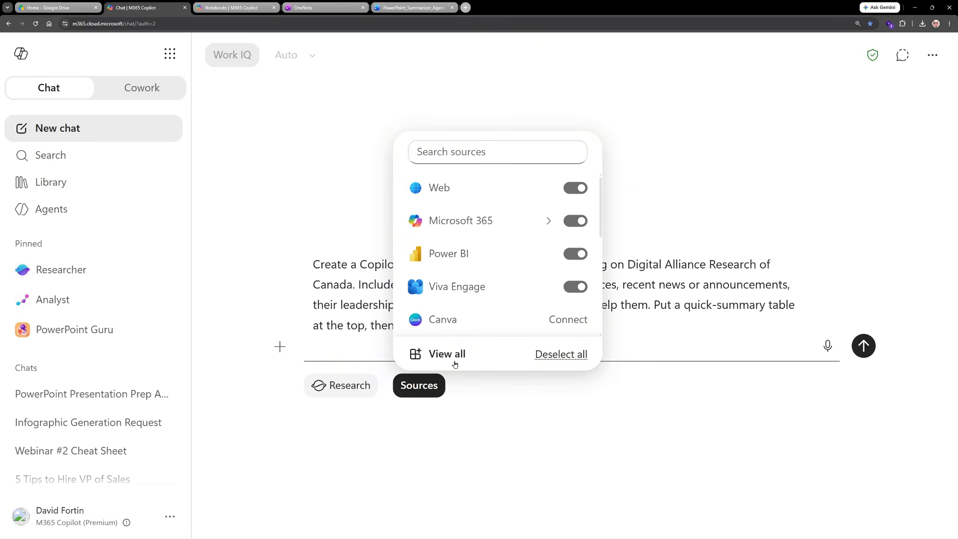
{"action": "left_click", "coordinate": [576, 224]}
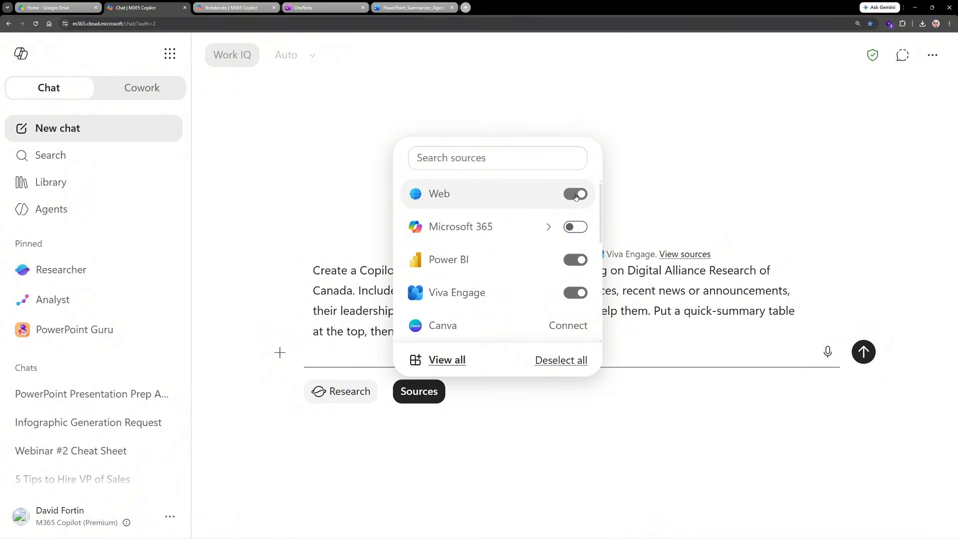
{"action": "left_click", "coordinate": [573, 260]}
{"action": "left_click", "coordinate": [576, 293]}
{"action": "left_click", "coordinate": [666, 309]}
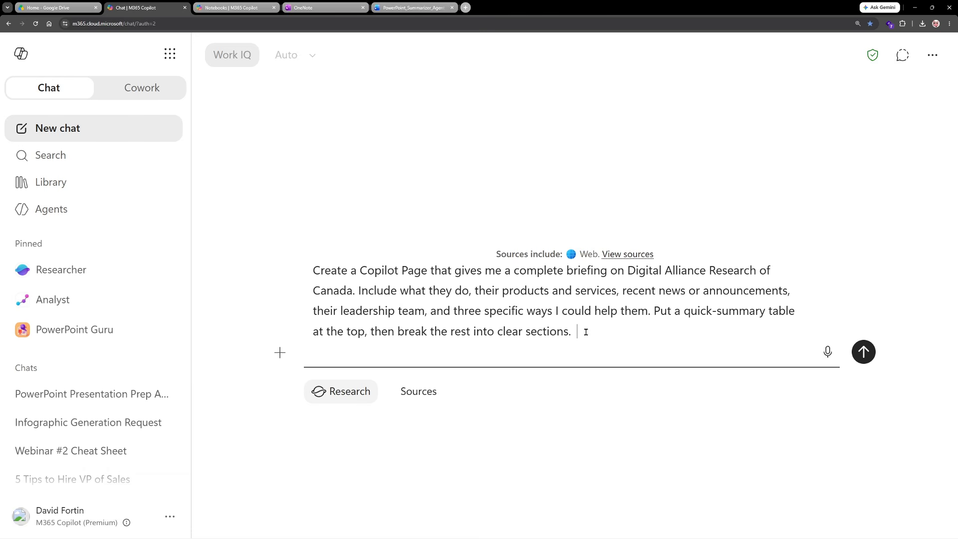
{"action": "left_click", "coordinate": [864, 352]}
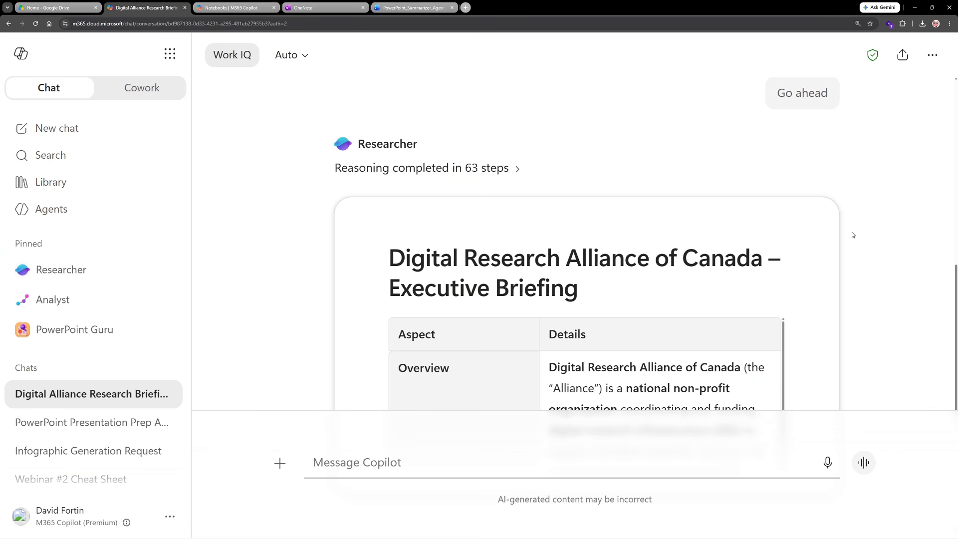
Add the Researcher's executive briefing to a new Copilot page
{"action": "scroll", "coordinate": [873, 225], "scroll_direction": "down", "scroll_amount": 3}
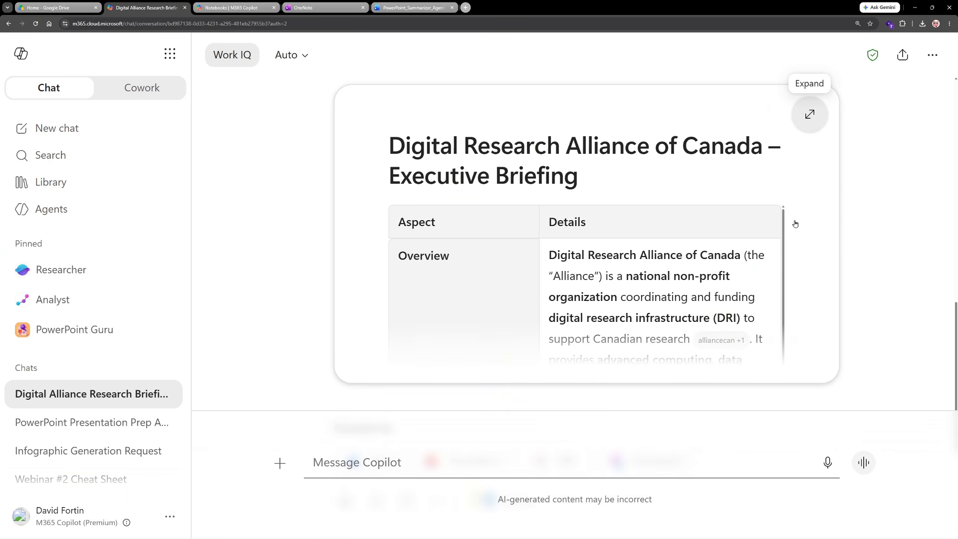
{"action": "scroll", "coordinate": [799, 198], "scroll_direction": "down", "scroll_amount": 2}
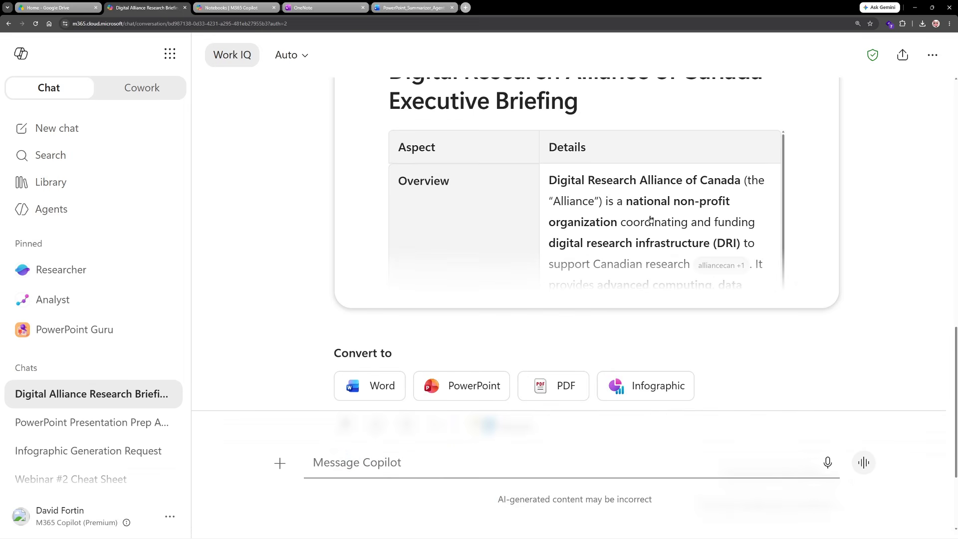
{"action": "scroll", "coordinate": [651, 219], "scroll_direction": "down", "scroll_amount": 3}
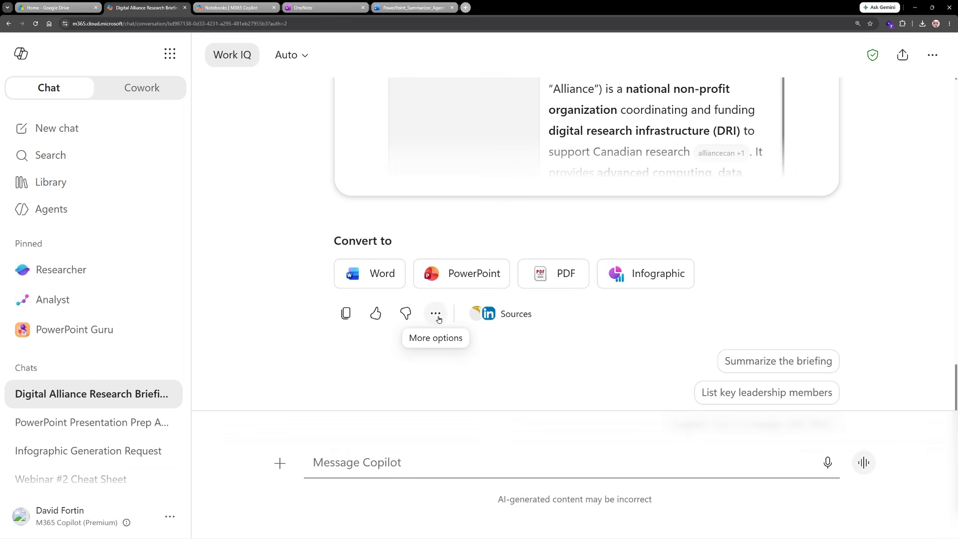
{"action": "left_click", "coordinate": [436, 315]}
{"action": "mouse_move", "coordinate": [459, 214]}
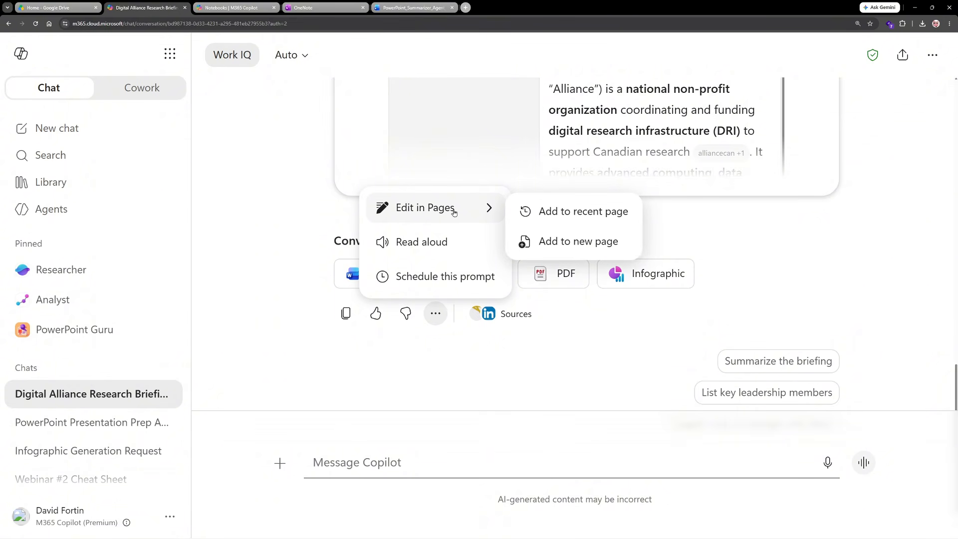
{"action": "left_click", "coordinate": [618, 244]}
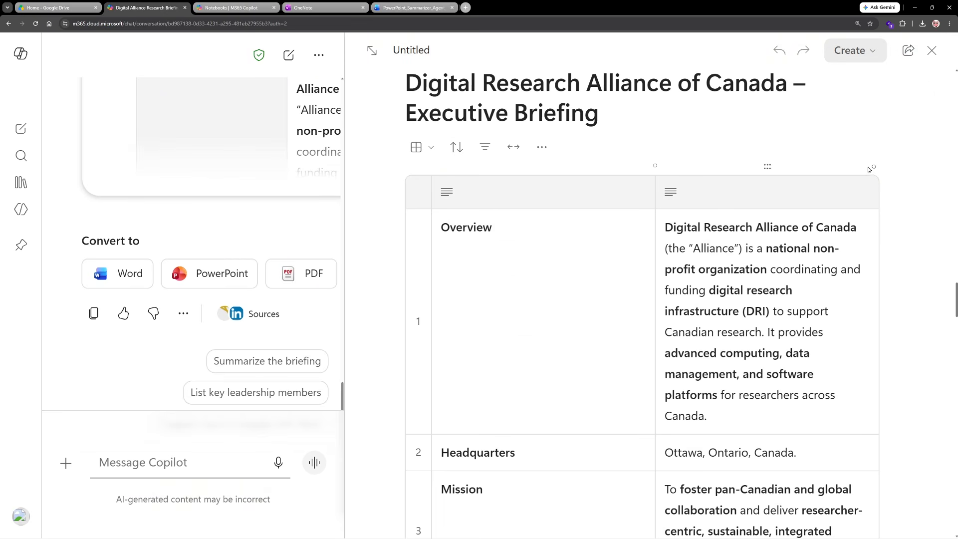
Insert the test text "HELLO HOW ARE YOUDOING", "asdasdasd" and "asdasdfsadf" after the first paragraph of What They Do and Industry Role
{"action": "scroll", "coordinate": [858, 165], "scroll_direction": "down", "scroll_amount": 3}
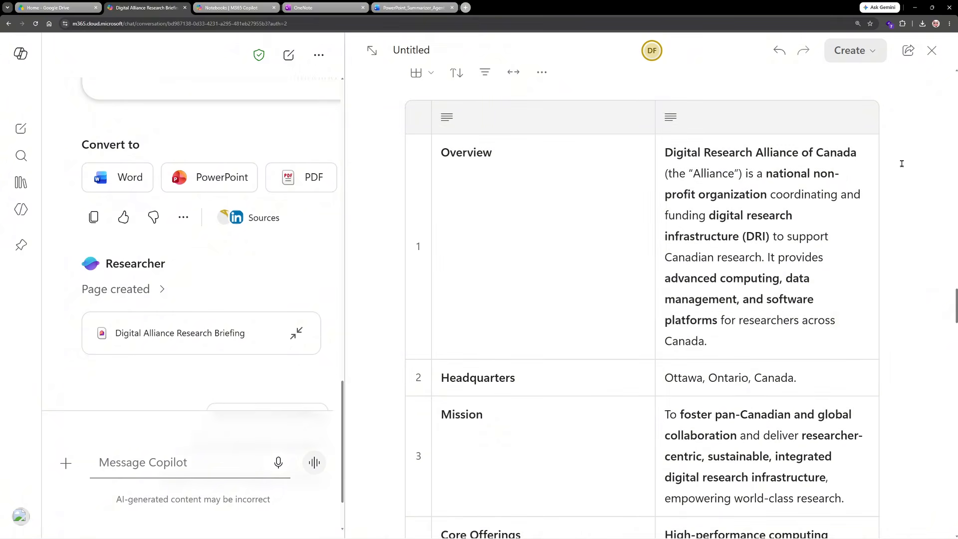
{"action": "scroll", "coordinate": [896, 167], "scroll_direction": "down", "scroll_amount": 10}
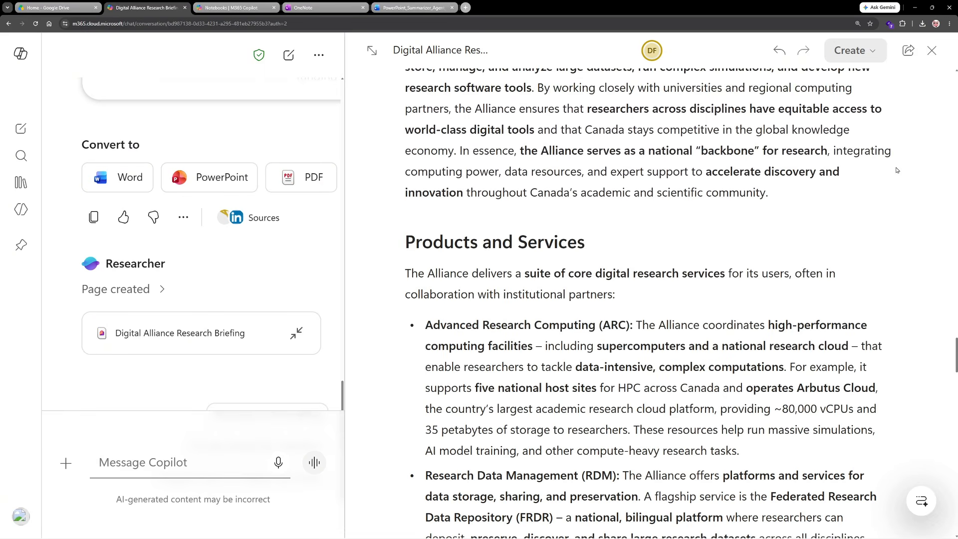
{"action": "scroll", "coordinate": [872, 177], "scroll_direction": "up", "scroll_amount": 10}
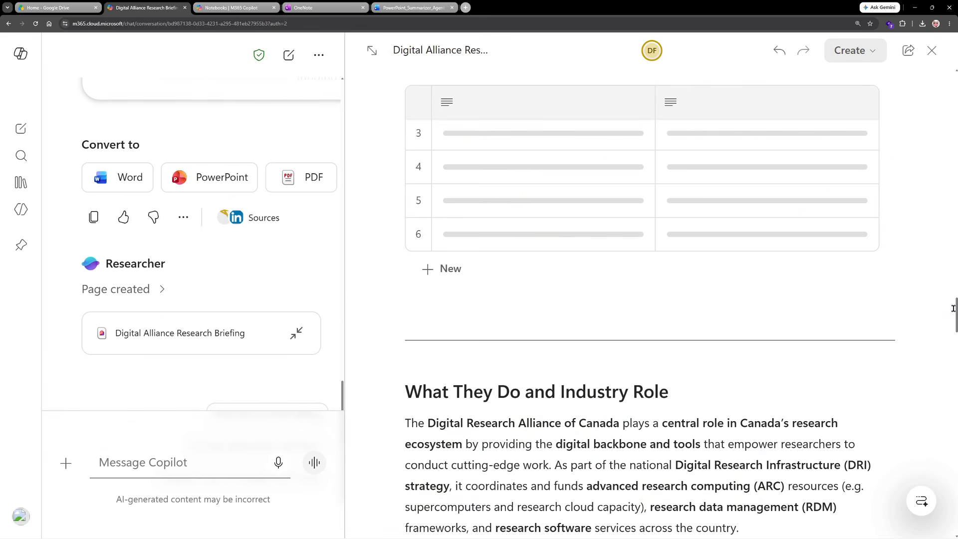
{"action": "left_click_drag", "start_coordinate": [957, 311], "coordinate": [957, 123]}
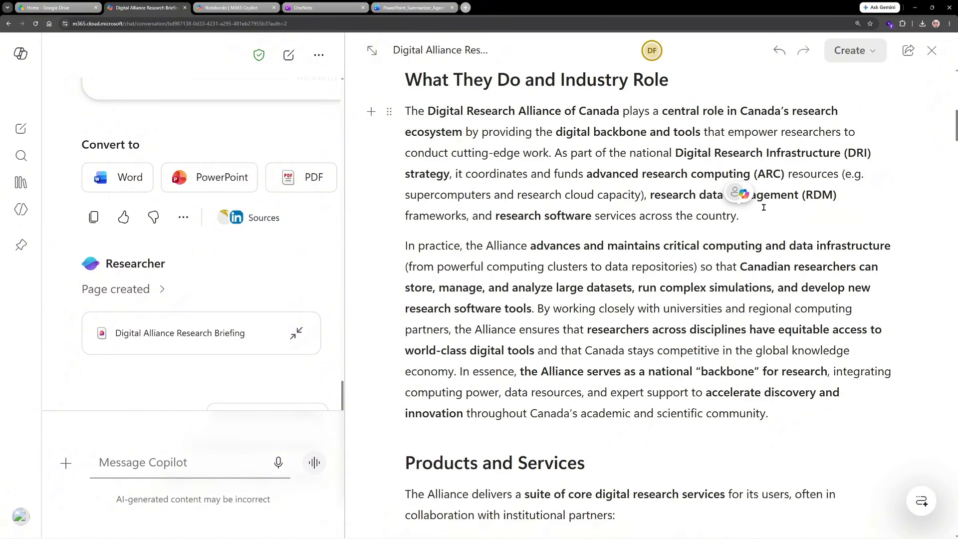
{"action": "type", "text": "HELL"}
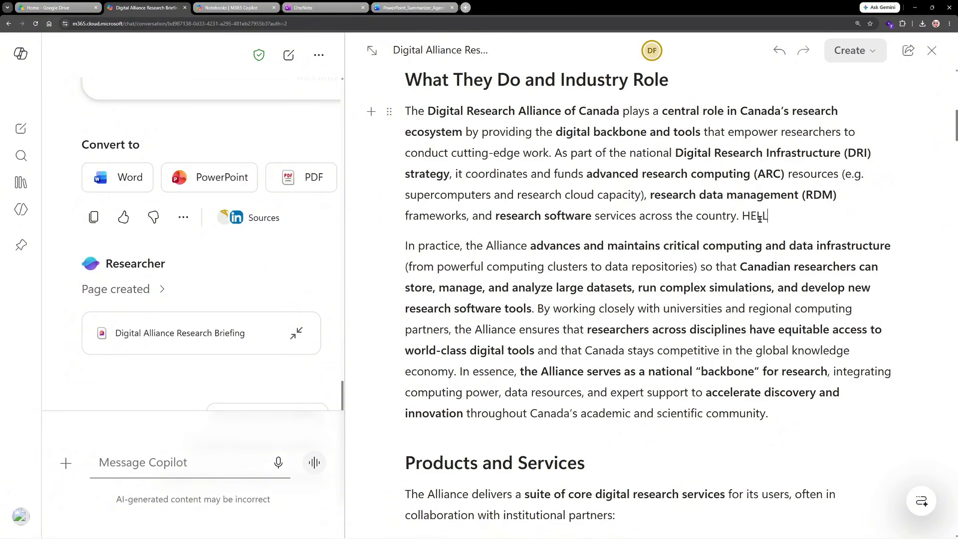
{"action": "type", "text": "O HOW ARE YOUDOING"}
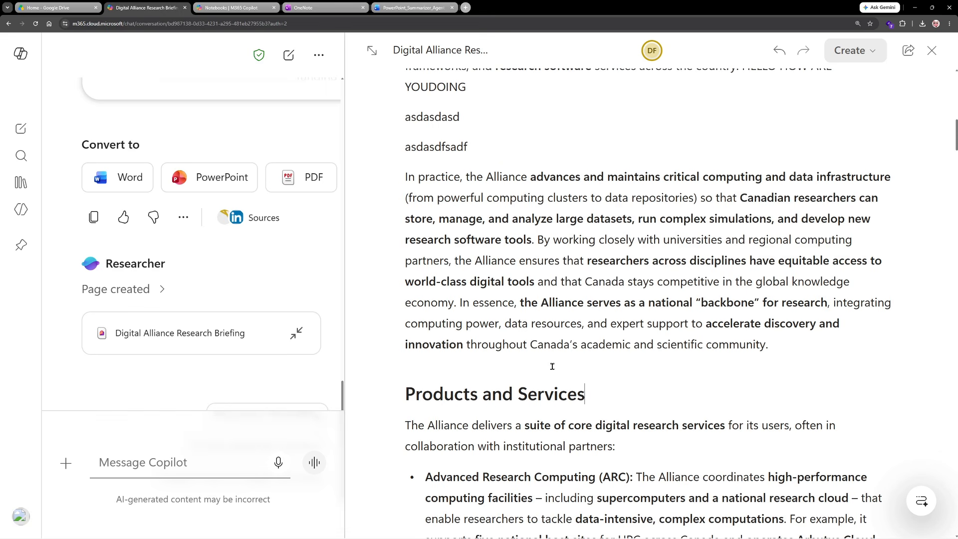
Review the page from Products and Services through the Recent News & Developments timeline to Three Ways to Support or Engage with the Alliance
{"action": "left_click", "coordinate": [501, 392]}
{"action": "left_click", "coordinate": [443, 391]}
{"action": "left_click", "coordinate": [411, 385]}
{"action": "scroll", "coordinate": [540, 354], "scroll_direction": "down", "scroll_amount": 15}
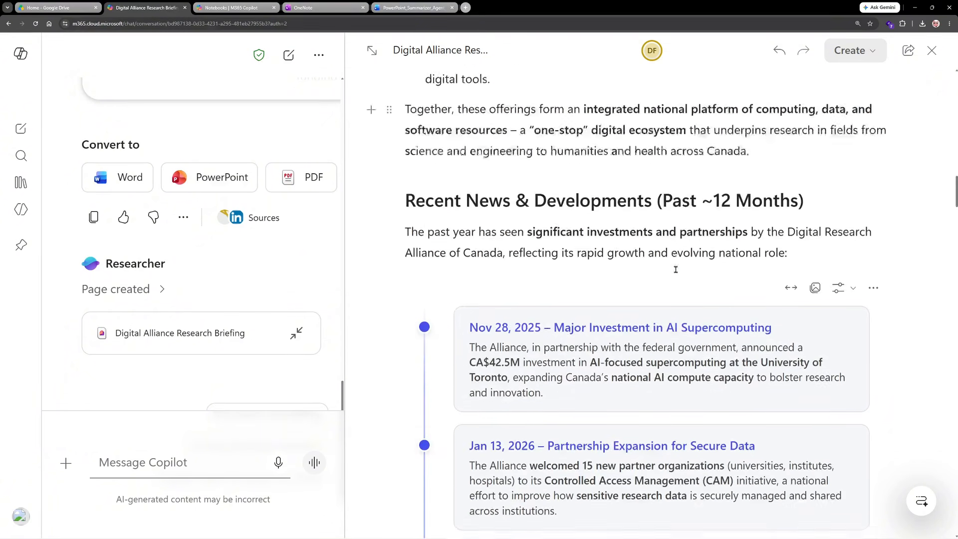
{"action": "scroll", "coordinate": [776, 222], "scroll_direction": "down", "scroll_amount": 3}
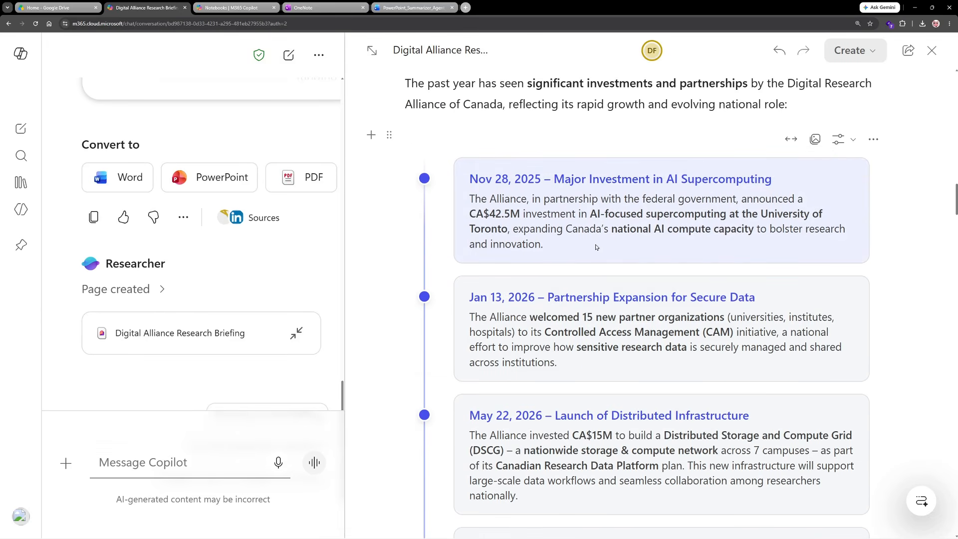
{"action": "left_click_drag", "start_coordinate": [477, 181], "coordinate": [530, 231]}
{"action": "left_click", "coordinate": [534, 233]}
{"action": "scroll", "coordinate": [613, 228], "scroll_direction": "down", "scroll_amount": 14}
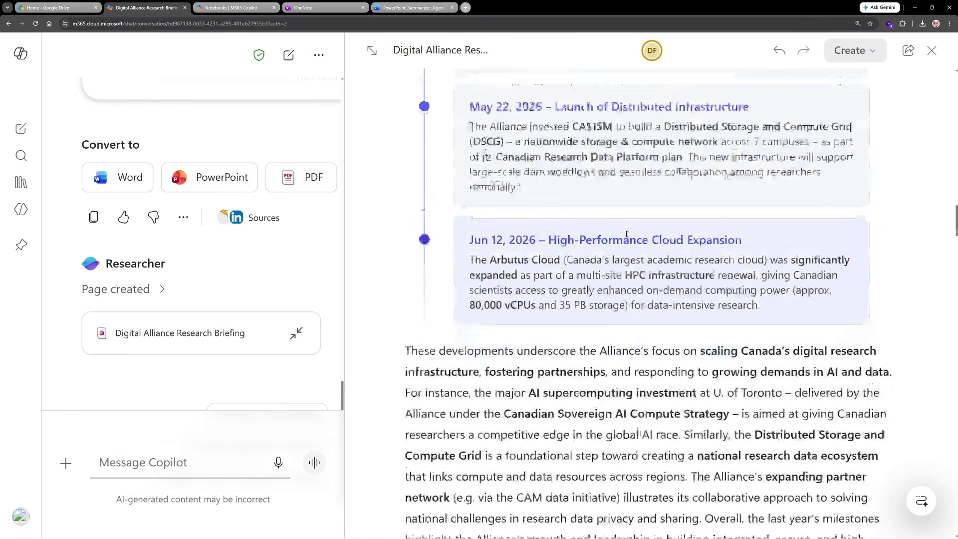
{"action": "scroll", "coordinate": [613, 228], "scroll_direction": "down", "scroll_amount": 7}
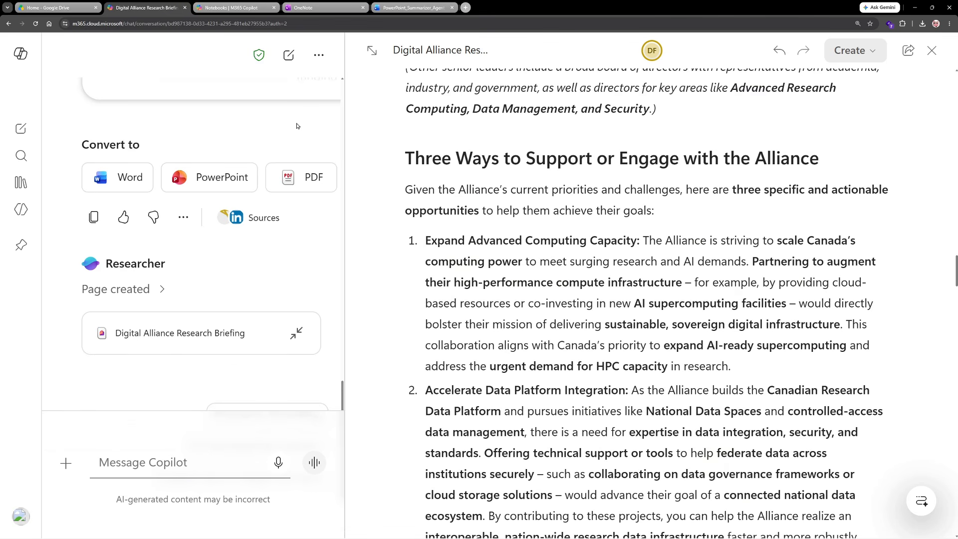
Open the page title for editing
{"action": "left_click", "coordinate": [394, 48]}
{"action": "left_click", "coordinate": [407, 49]}
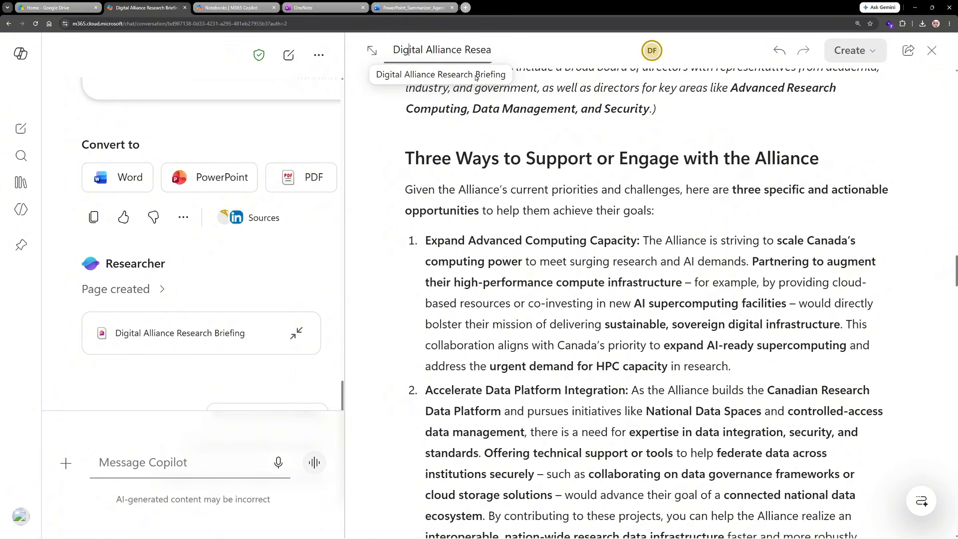
{"action": "left_click", "coordinate": [565, 102]}
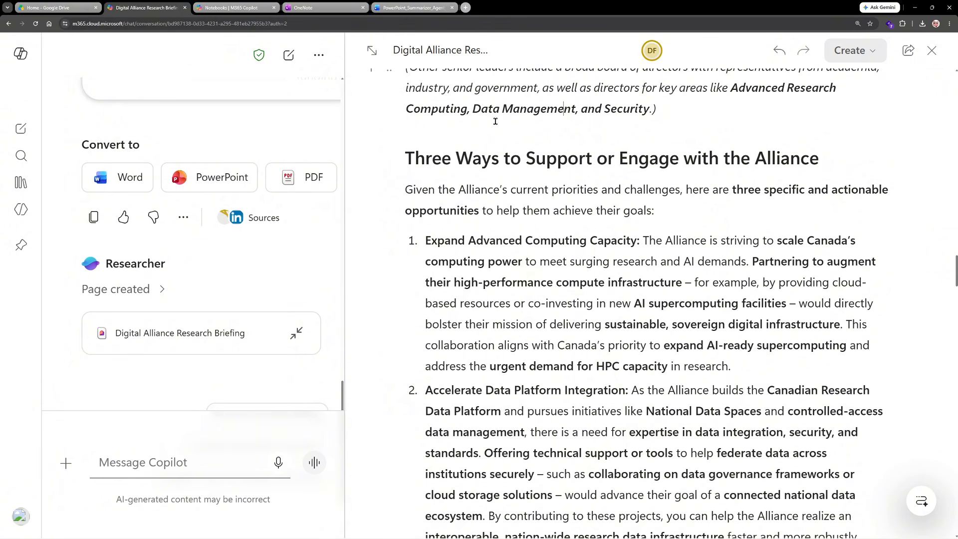
Leave the briefing for the Copilot notebooks and open the ALLIANCE CAN notebook
{"action": "left_click", "coordinate": [22, 53]}
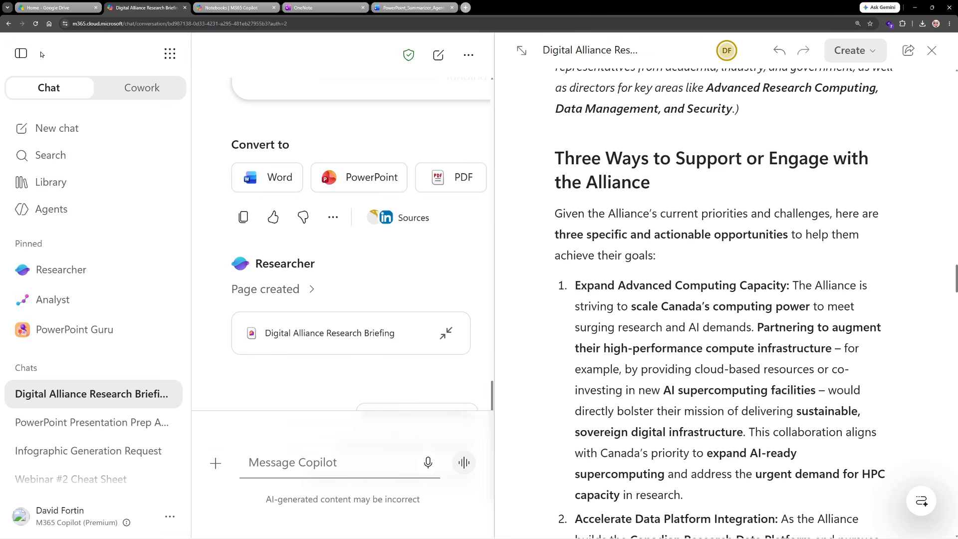
{"action": "left_click", "coordinate": [50, 23]}
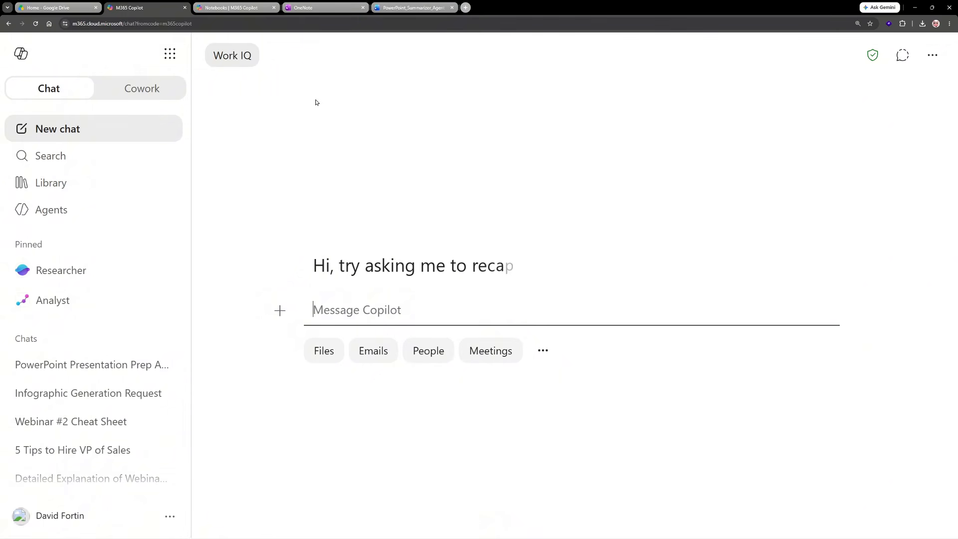
{"action": "left_click", "coordinate": [171, 59]}
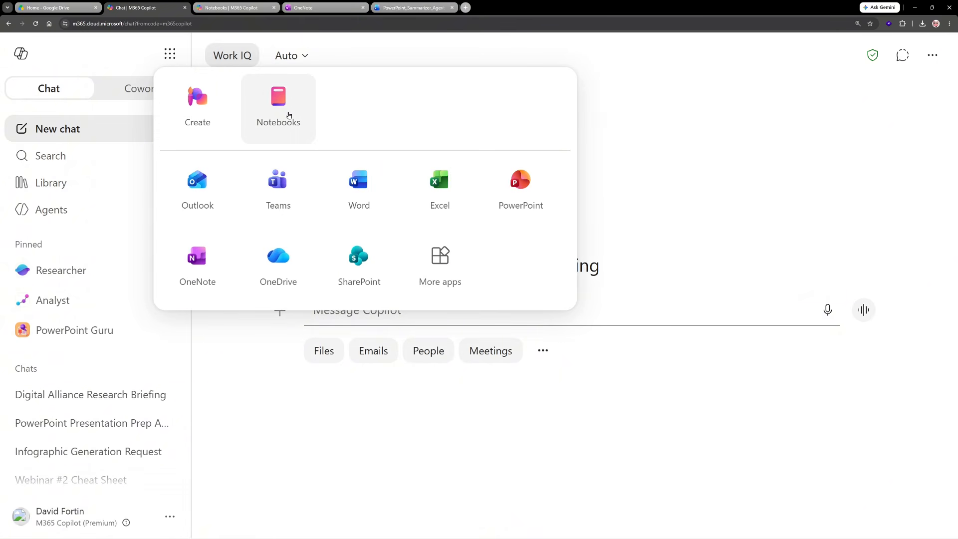
{"action": "left_click", "coordinate": [290, 113]}
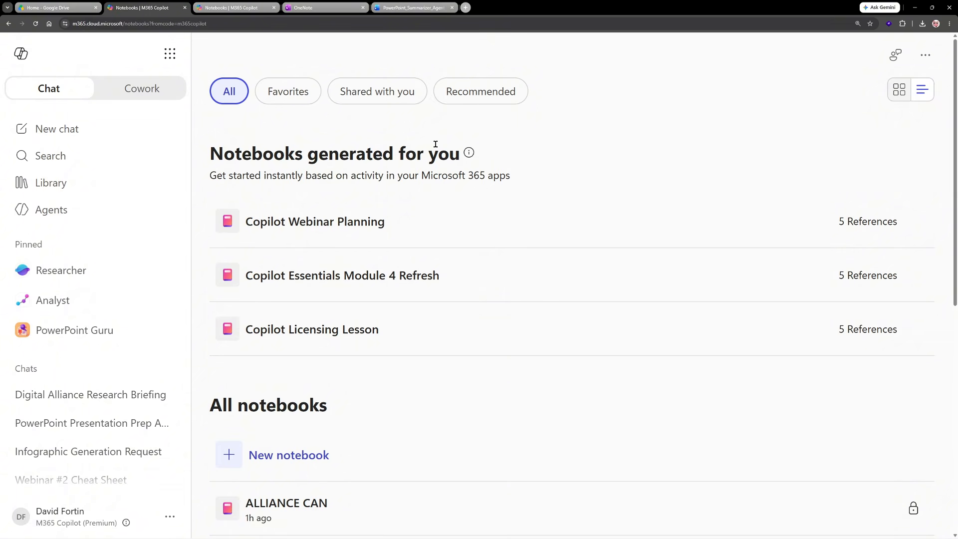
{"action": "scroll", "coordinate": [366, 263], "scroll_direction": "down", "scroll_amount": 6}
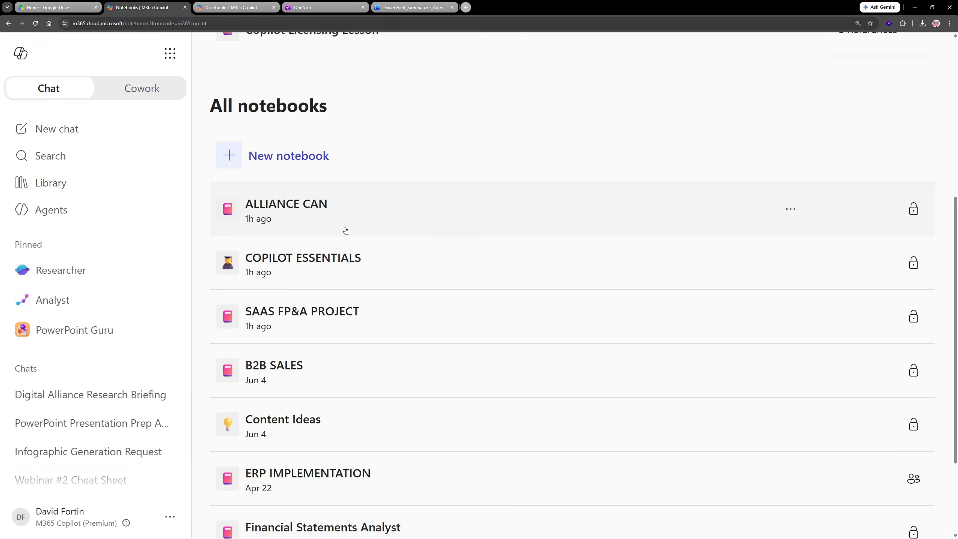
{"action": "left_click", "coordinate": [305, 212]}
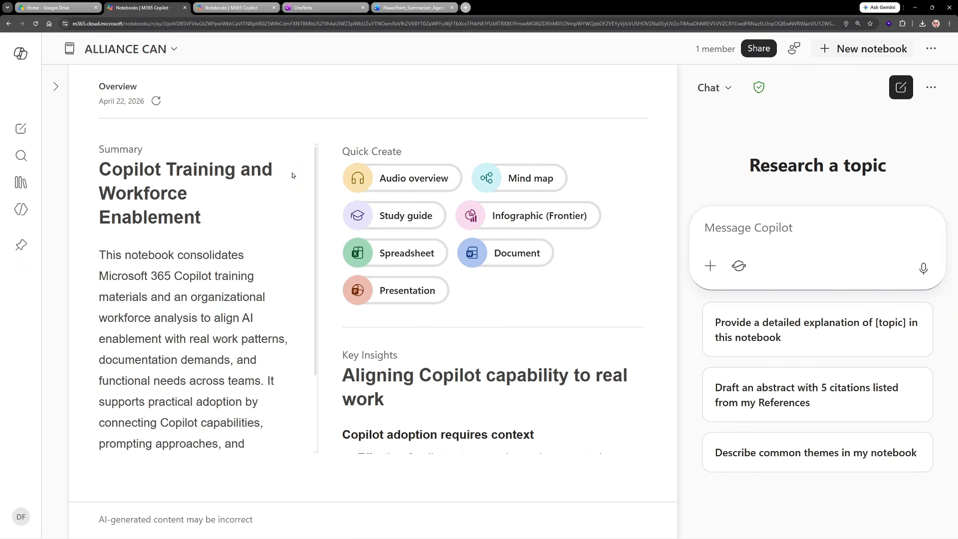
Examine the notebook's summary, created content and references, dismissing the Mind maps introduction
{"action": "left_click_drag", "start_coordinate": [99, 166], "coordinate": [202, 221]}
{"action": "left_click", "coordinate": [204, 223]}
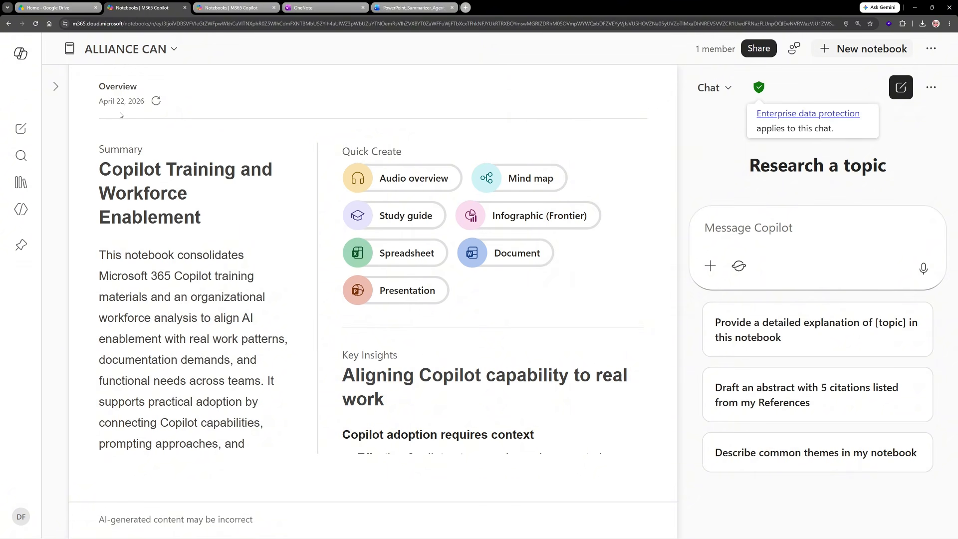
{"action": "left_click", "coordinate": [56, 88]}
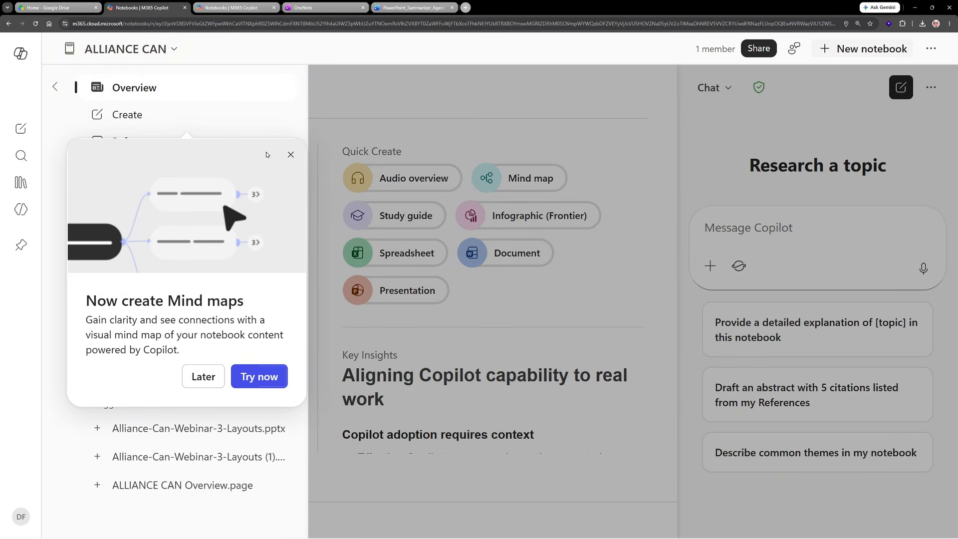
{"action": "left_click", "coordinate": [291, 156]}
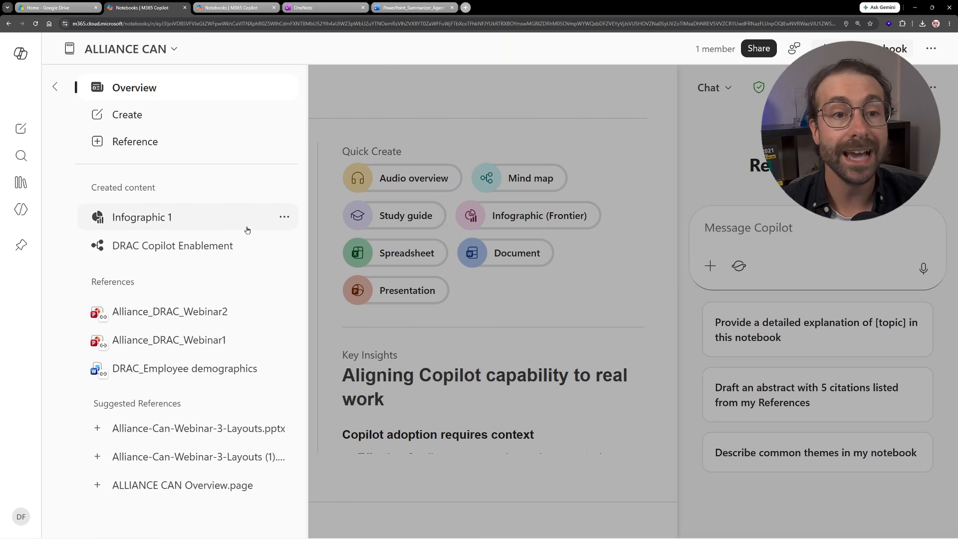
{"action": "left_click", "coordinate": [55, 88]}
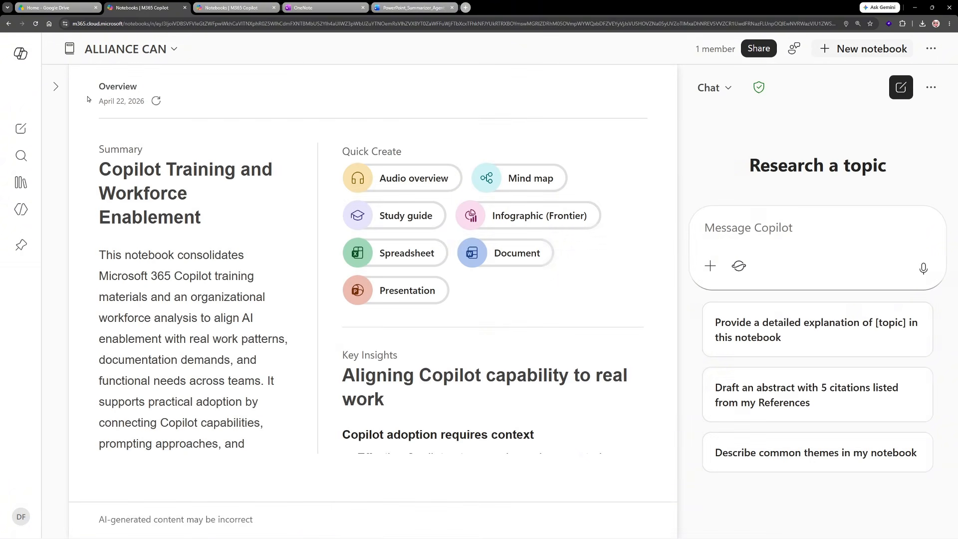
Ask the notebook's Copilot chat to "Provide a detailed explanation of WEBINAR 2 in this notebook" and widen the chat pane
{"action": "left_click", "coordinate": [769, 327]}
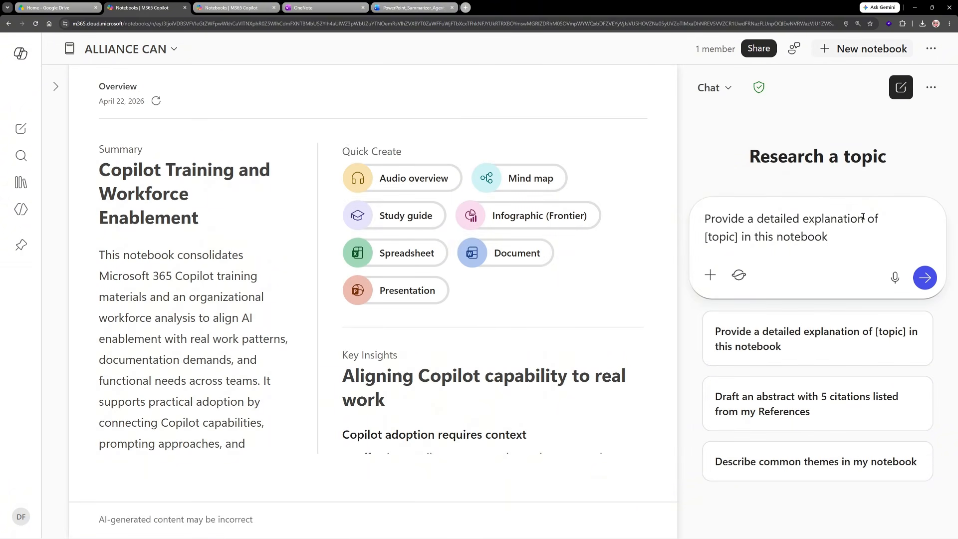
{"action": "left_click_drag", "start_coordinate": [738, 236], "coordinate": [705, 241]}
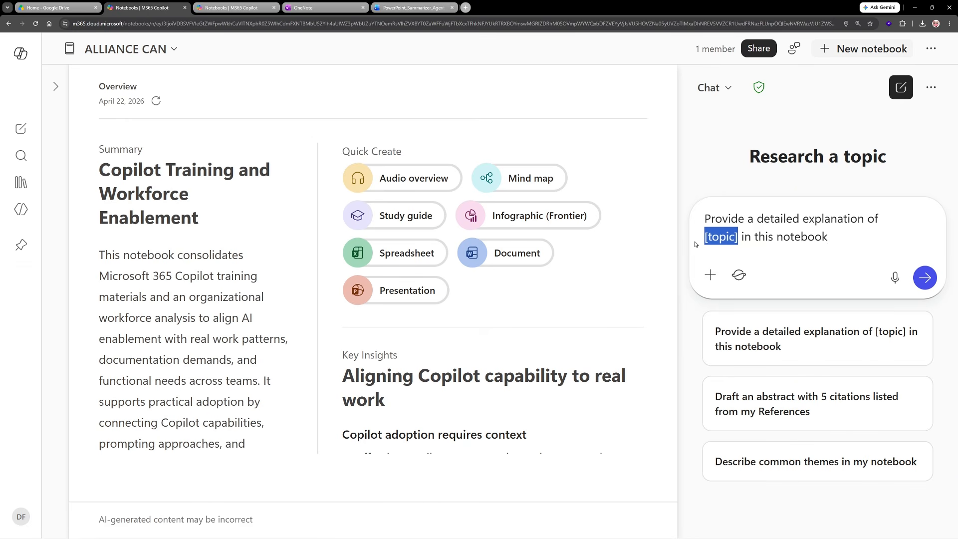
{"action": "type", "text": "WEBINAR 2"}
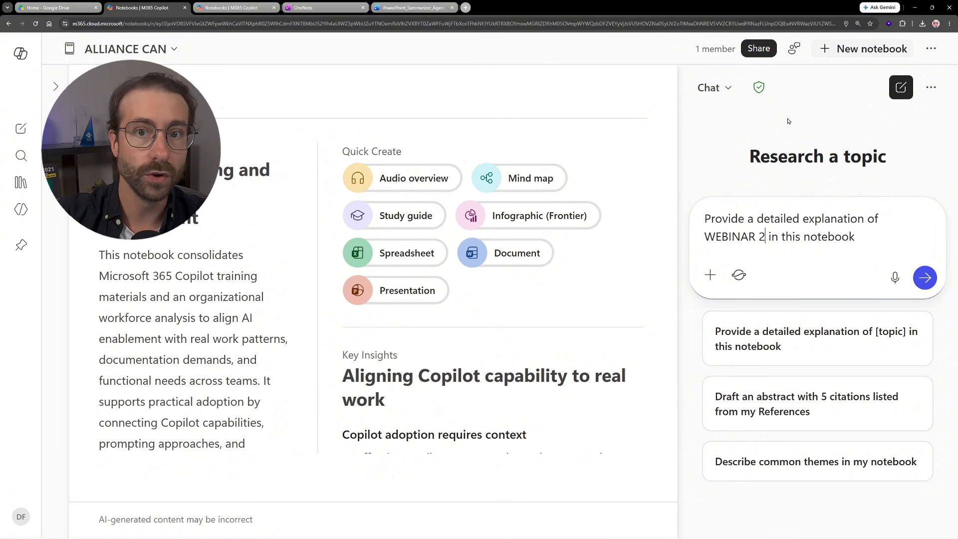
{"action": "left_click", "coordinate": [926, 278]}
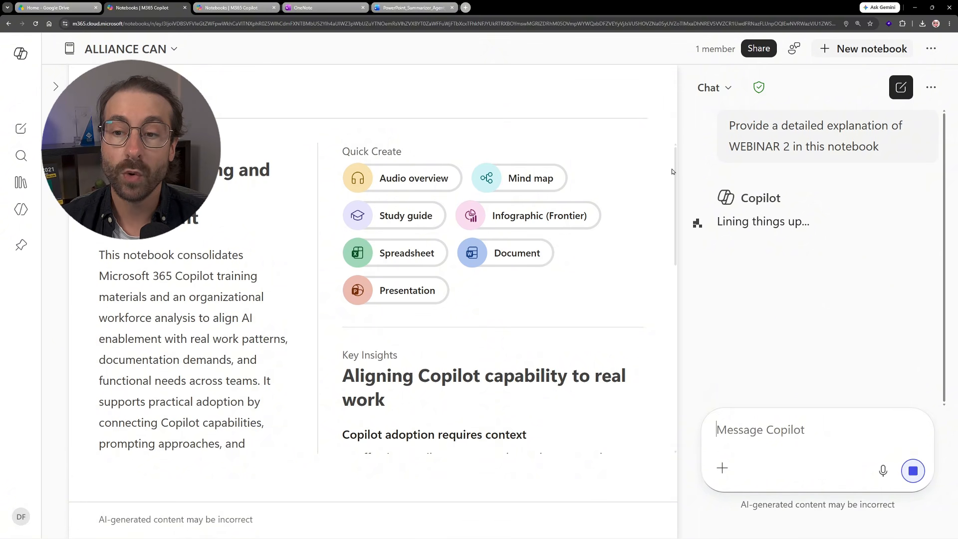
{"action": "left_click_drag", "start_coordinate": [678, 171], "coordinate": [636, 168]}
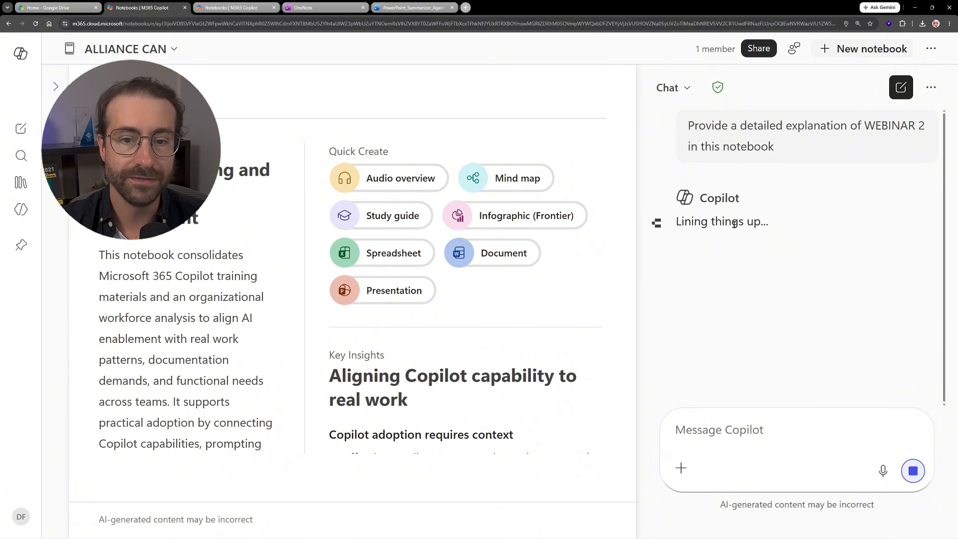
Check the Quick Create section and the ALLIANCE CAN notebook's sharing options without inviting anyone
{"action": "left_click_drag", "start_coordinate": [329, 151], "coordinate": [386, 152]}
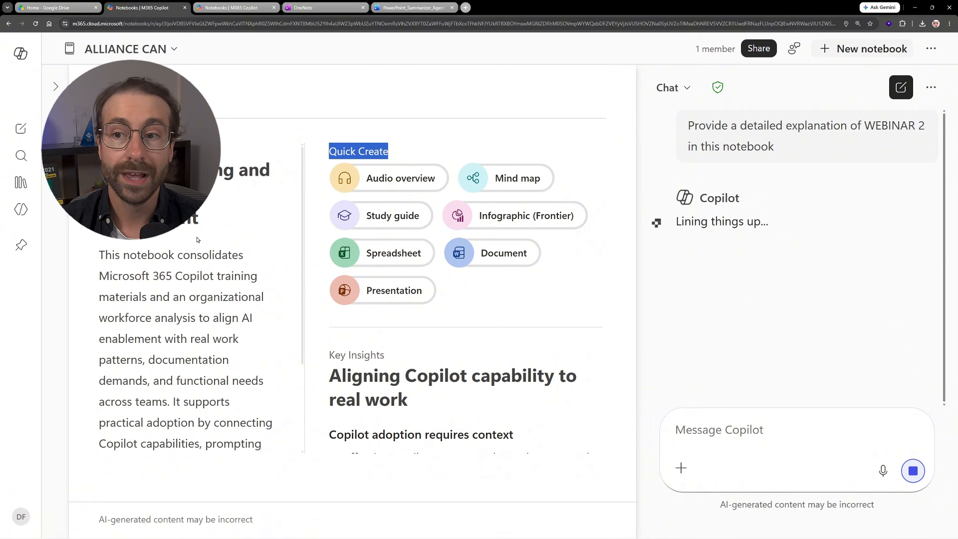
{"action": "left_click", "coordinate": [760, 50]}
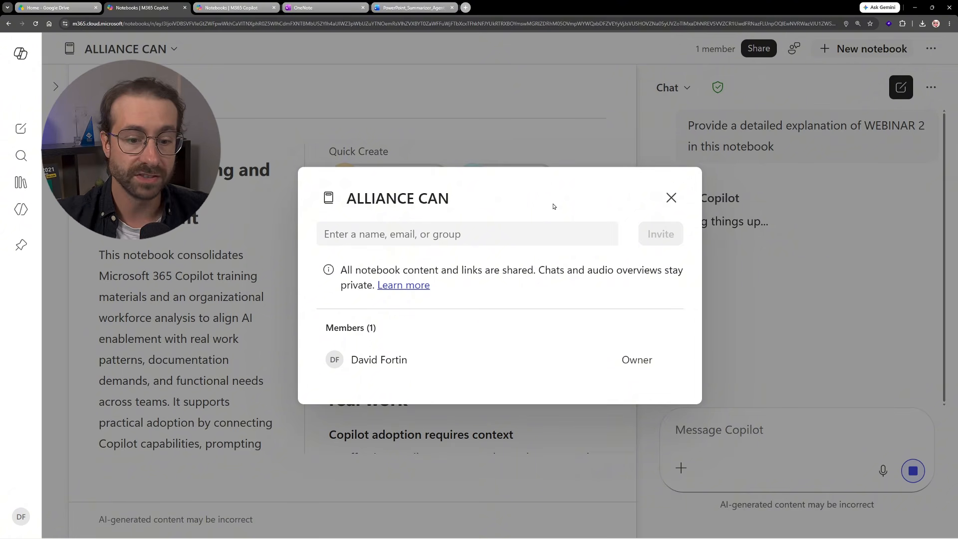
{"action": "left_click", "coordinate": [672, 198]}
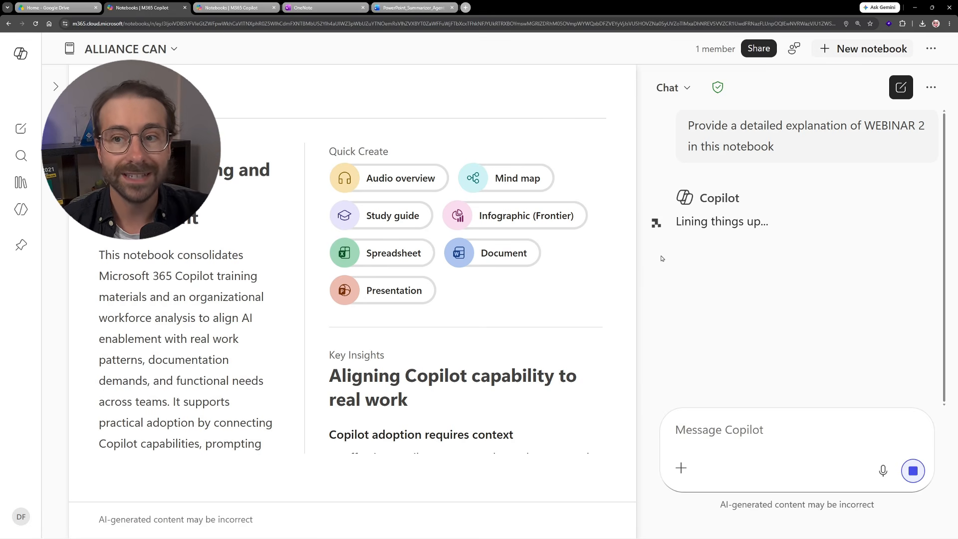
Look through the notebook's previous chats and read the detailed explanation of Webinar 2 down to the agenda structure
{"action": "left_click", "coordinate": [688, 88]}
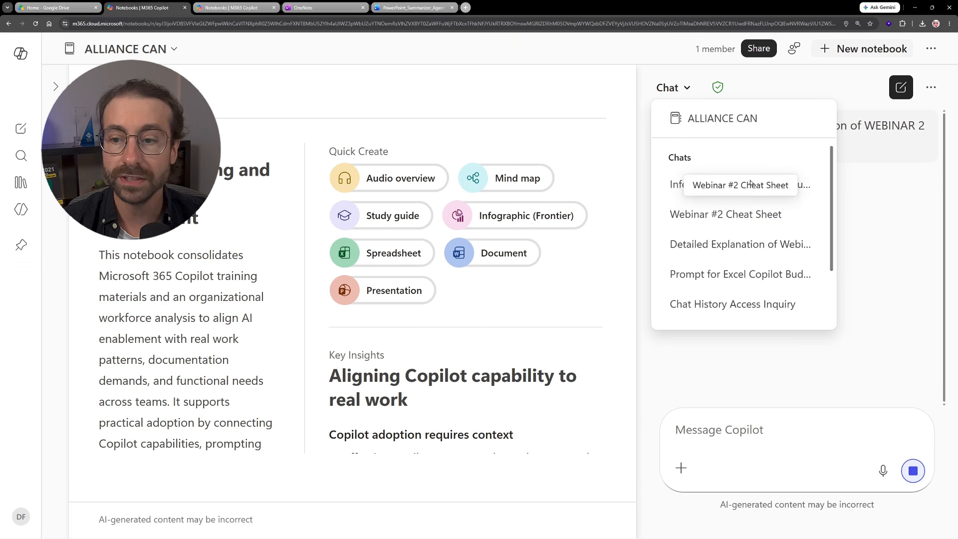
{"action": "left_click", "coordinate": [826, 423]}
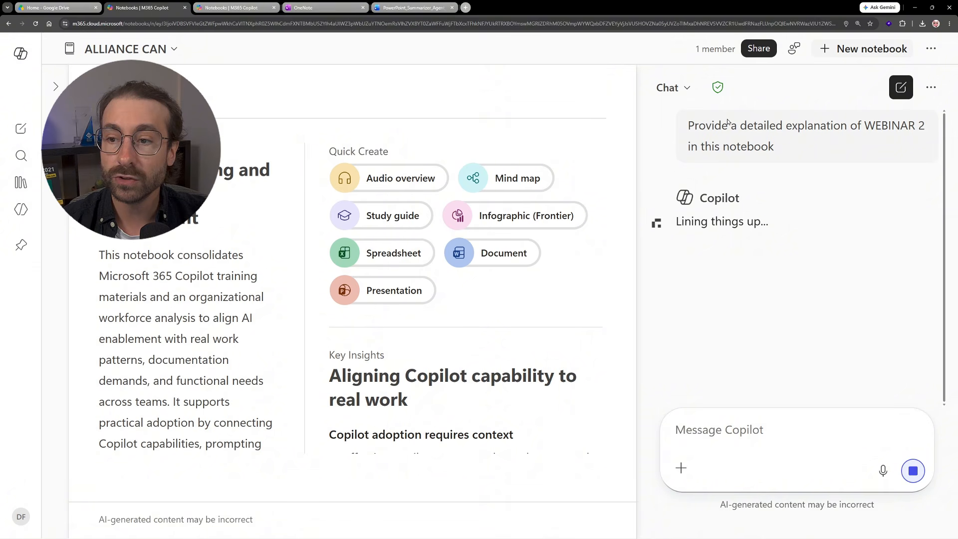
{"action": "left_click_drag", "start_coordinate": [698, 123], "coordinate": [870, 143]}
{"action": "left_click", "coordinate": [870, 144]}
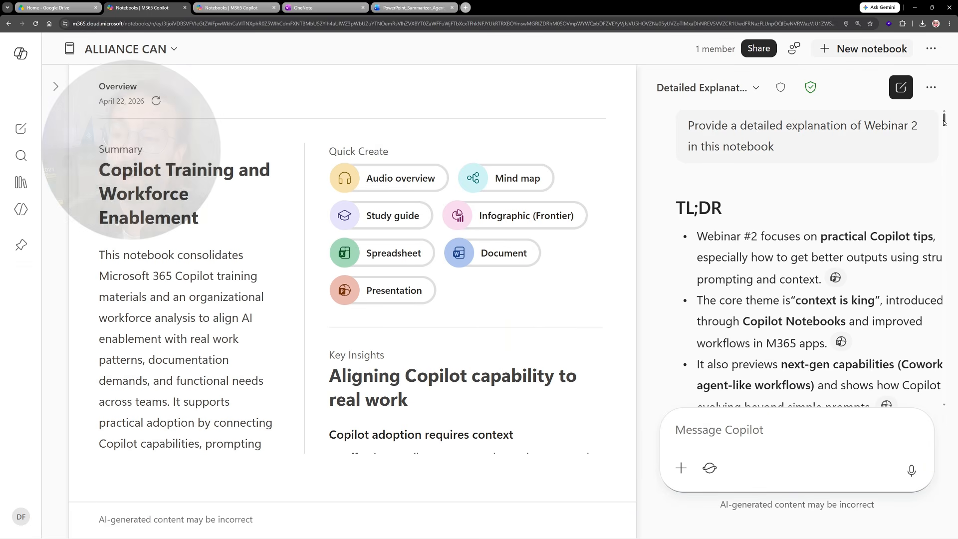
{"action": "left_click_drag", "start_coordinate": [944, 120], "coordinate": [946, 159]}
{"action": "mouse_move", "coordinate": [814, 171]}
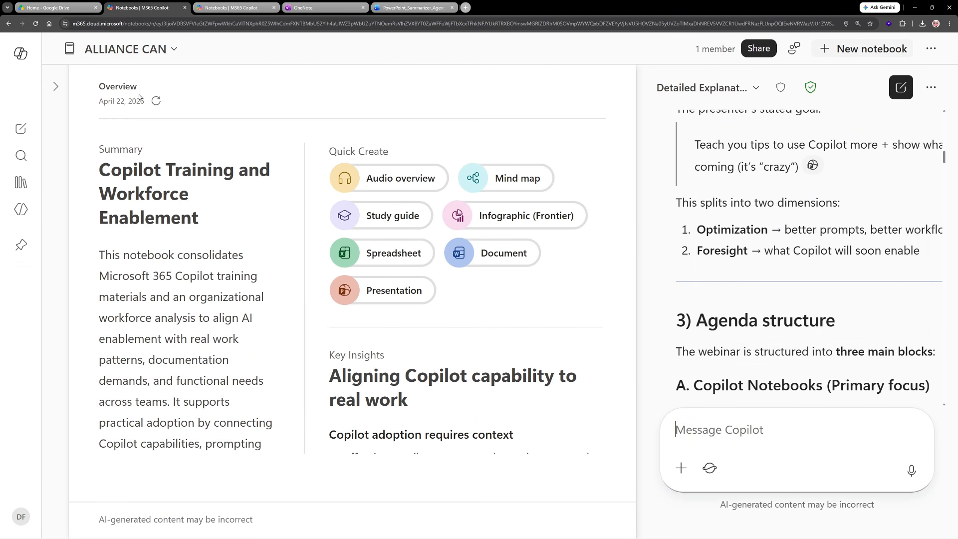
Copy the Digital Alliance Research Briefing page as a component link and check which file formats the page can be created in
{"action": "left_click", "coordinate": [55, 87]}
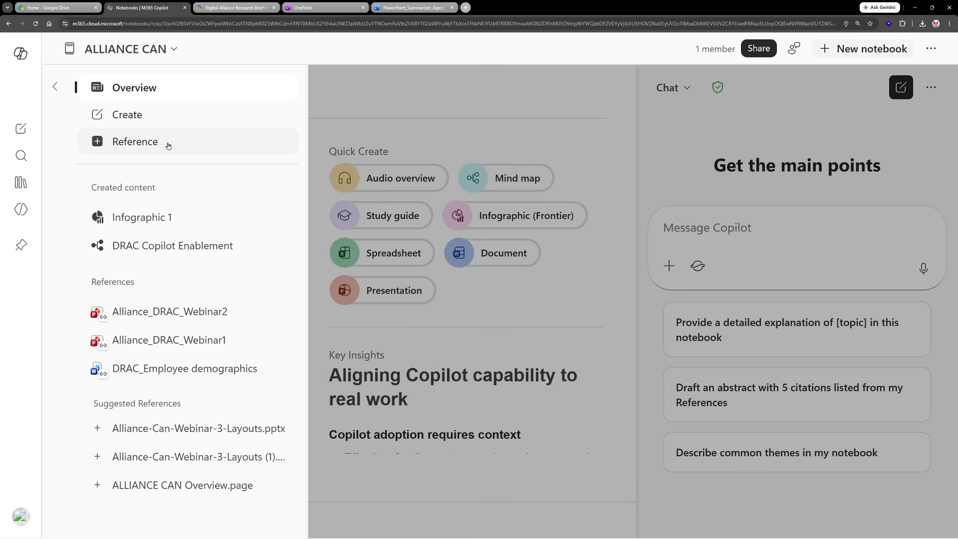
{"action": "left_click", "coordinate": [221, 9]}
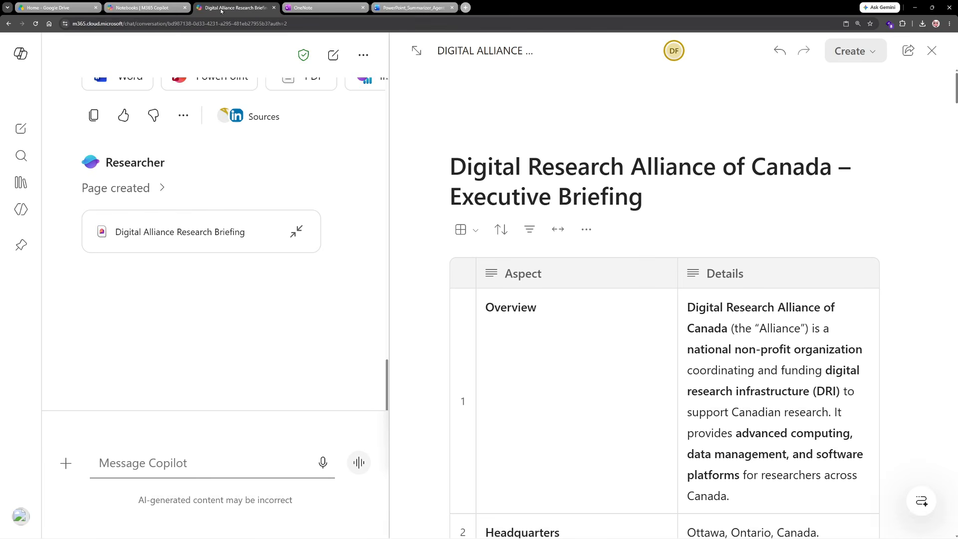
{"action": "left_click", "coordinate": [909, 51]}
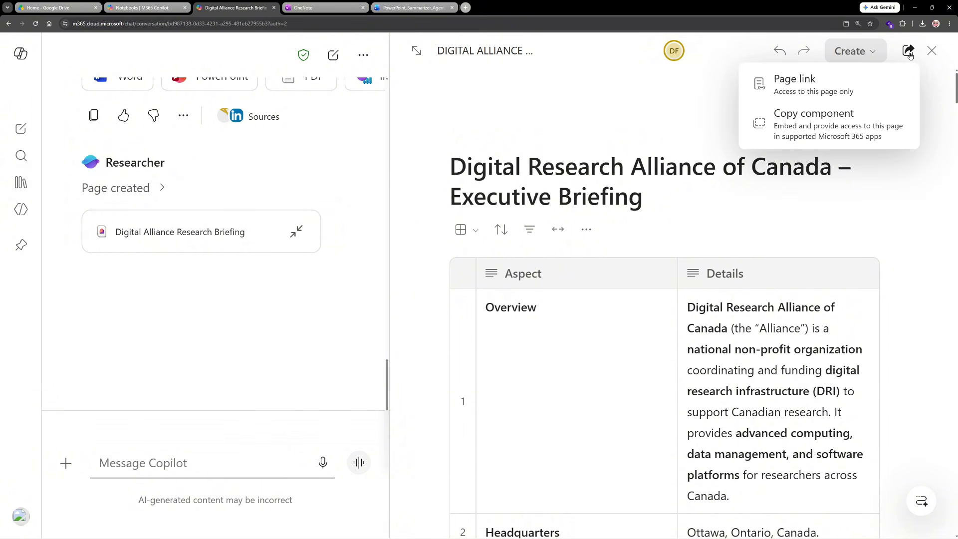
{"action": "left_click", "coordinate": [832, 128]}
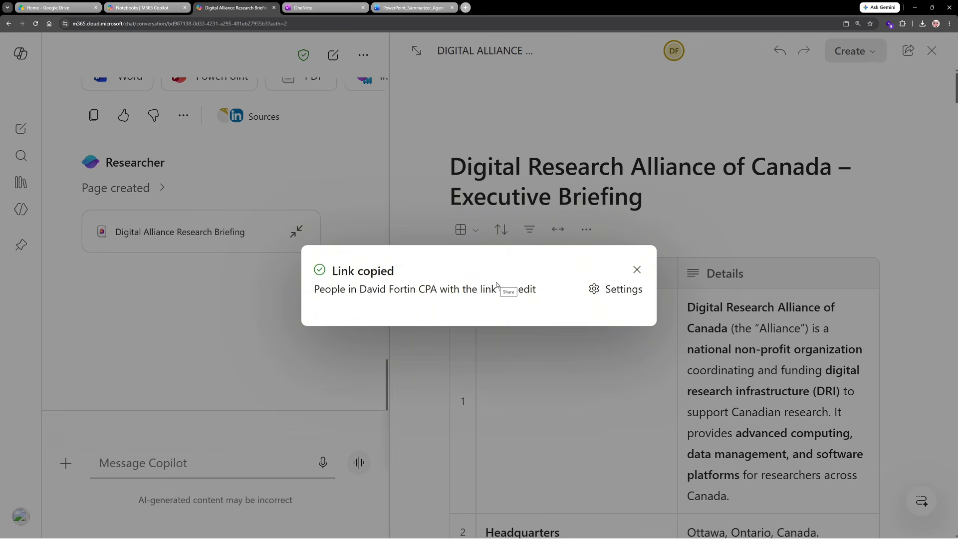
{"action": "left_click", "coordinate": [632, 272]}
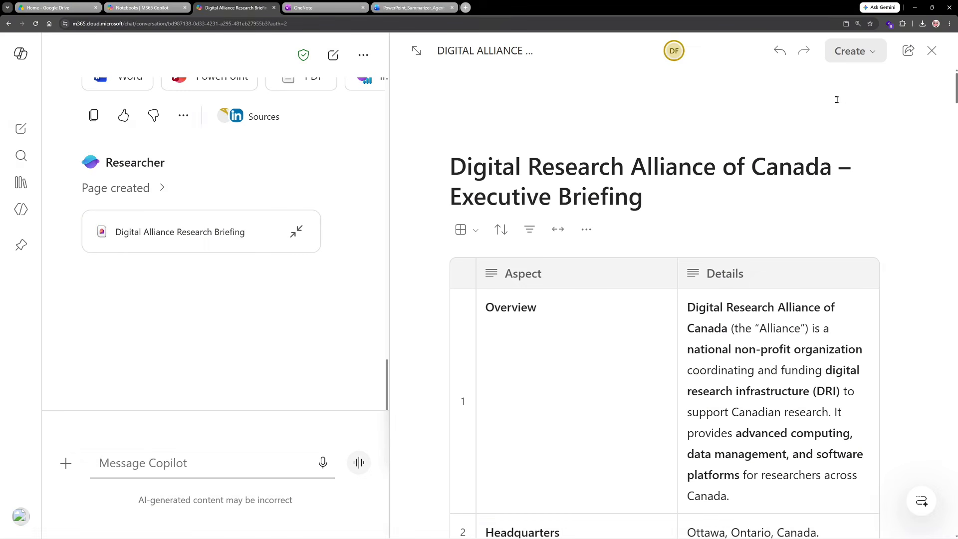
{"action": "left_click", "coordinate": [851, 51]}
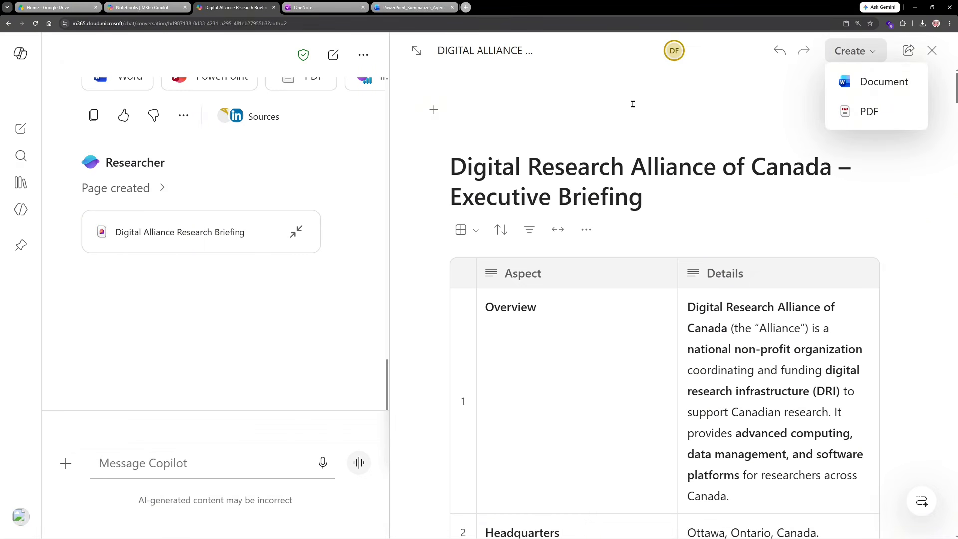
{"action": "left_click", "coordinate": [480, 105]}
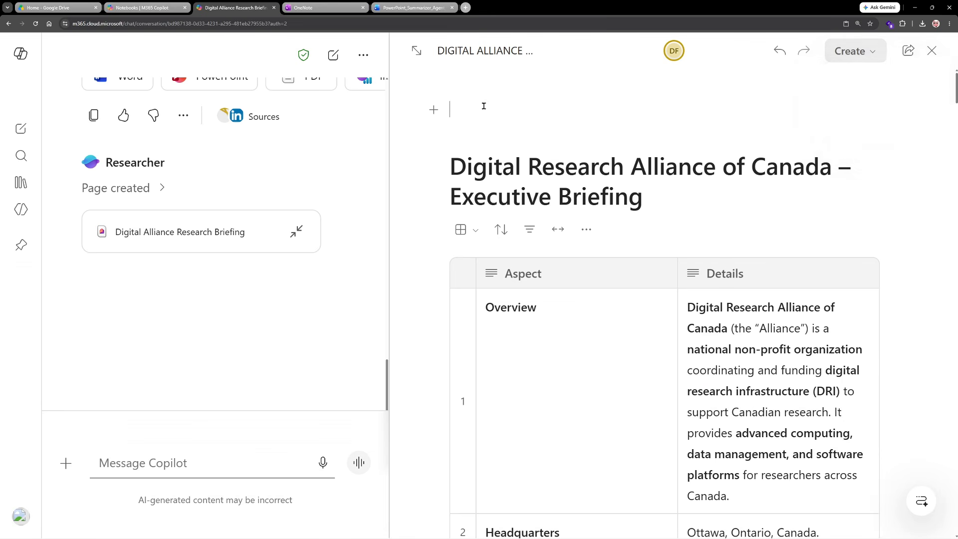
Add the copied briefing page link as a reference in the ALLIANCE CAN notebook
{"action": "left_click", "coordinate": [159, 7]}
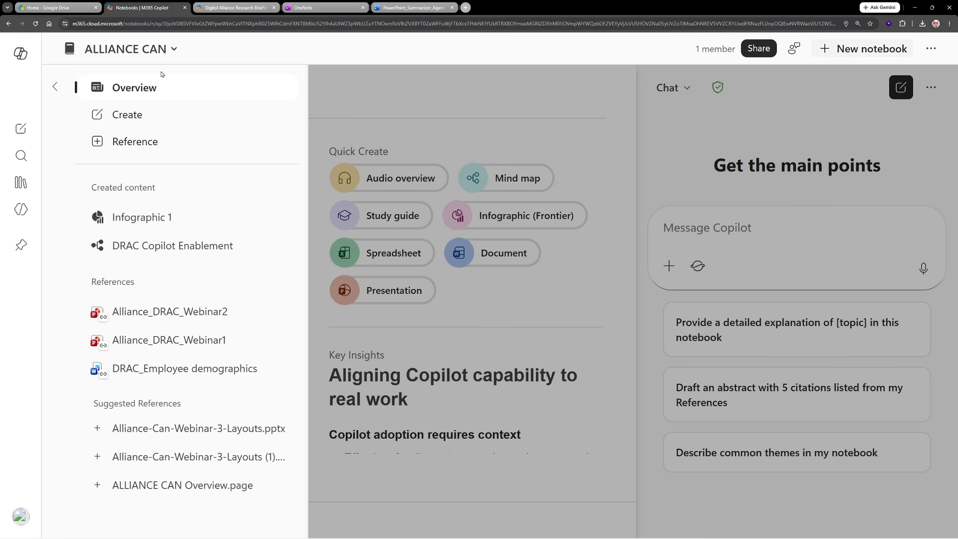
{"action": "left_click", "coordinate": [166, 144]}
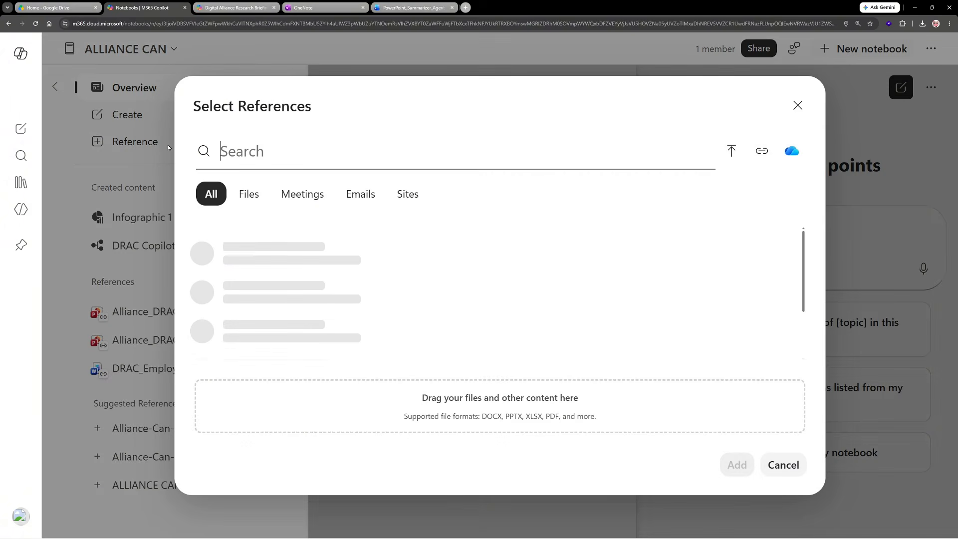
{"action": "left_click", "coordinate": [762, 152]}
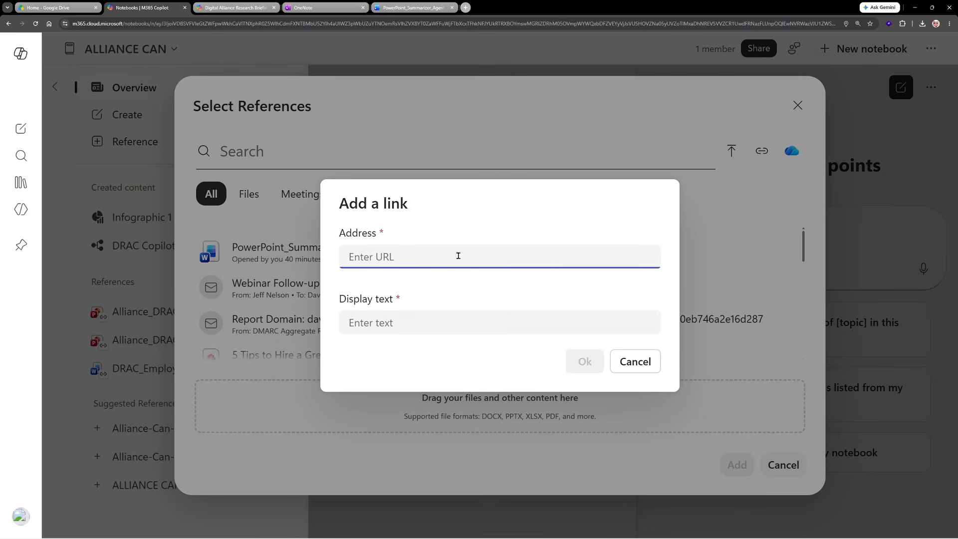
{"action": "key", "text": "ctrl+v"}
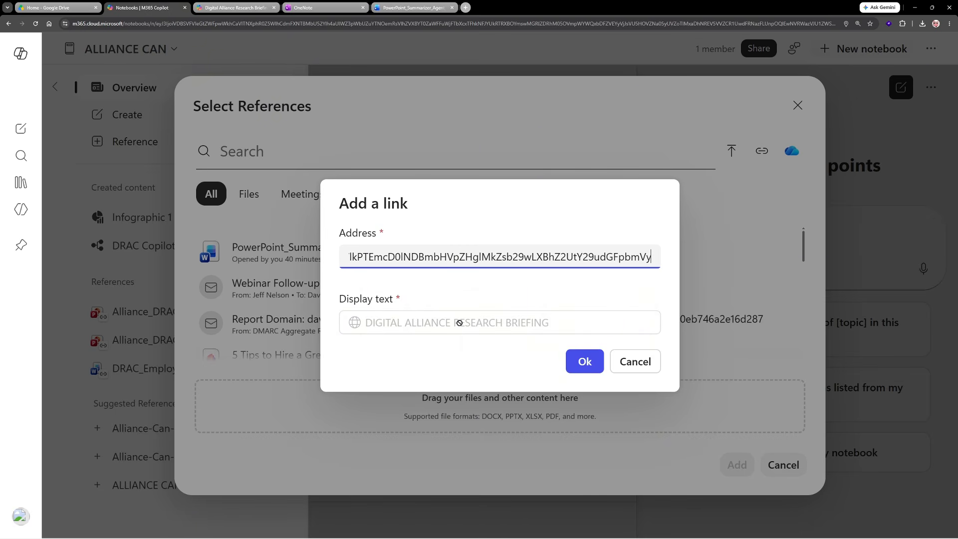
{"action": "left_click", "coordinate": [590, 364]}
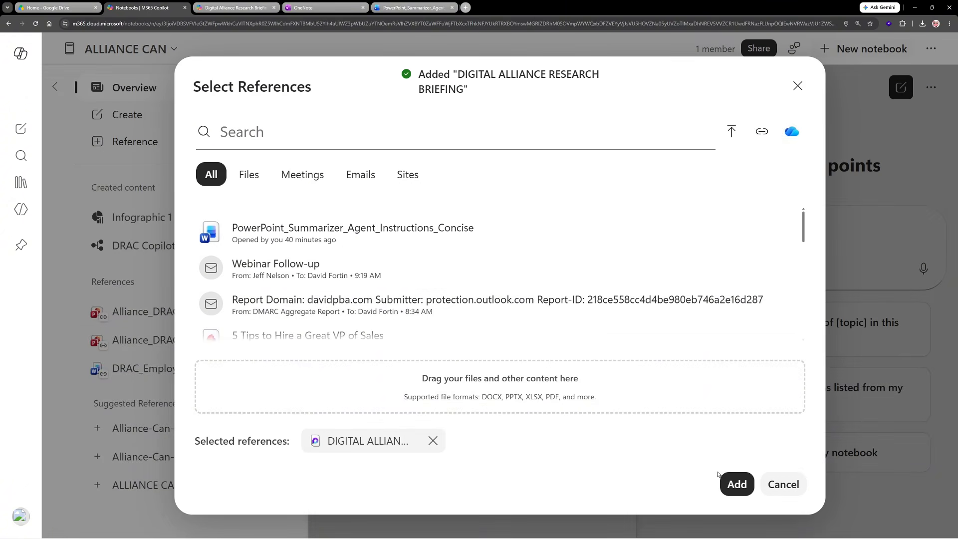
{"action": "left_click", "coordinate": [738, 486]}
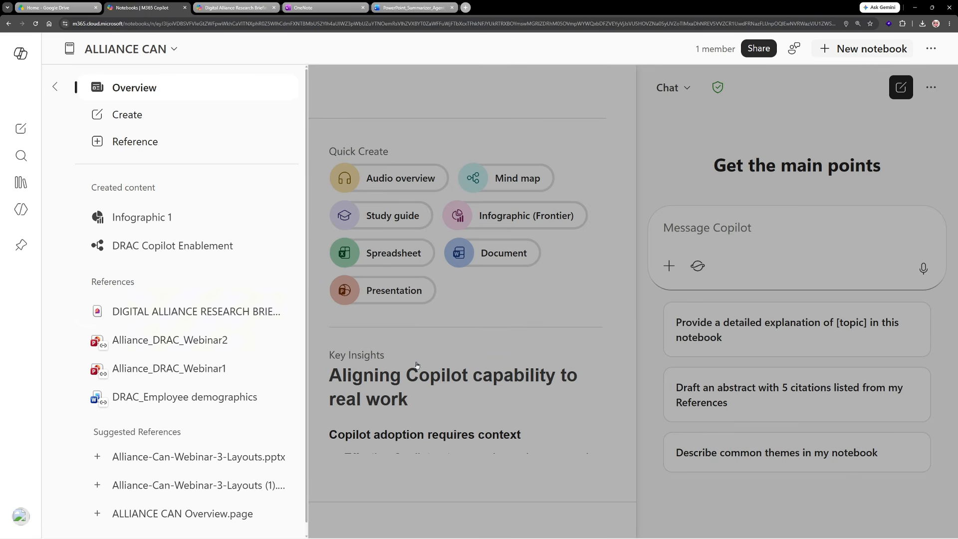
Open the DIGITAL ALLIANCE RESEARCH BRIEFING reference inside the notebook and view it alongside the other references
{"action": "left_click", "coordinate": [182, 312]}
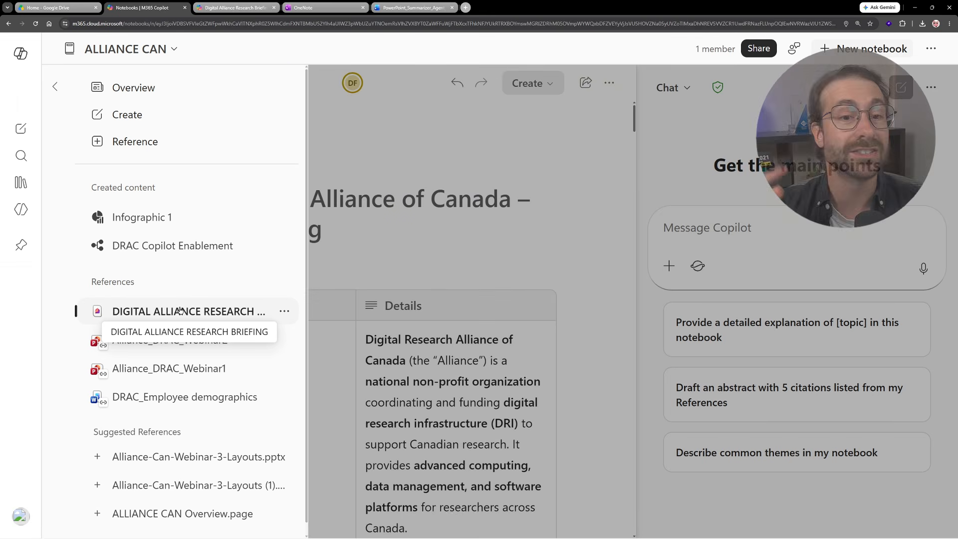
{"action": "left_click", "coordinate": [55, 81]}
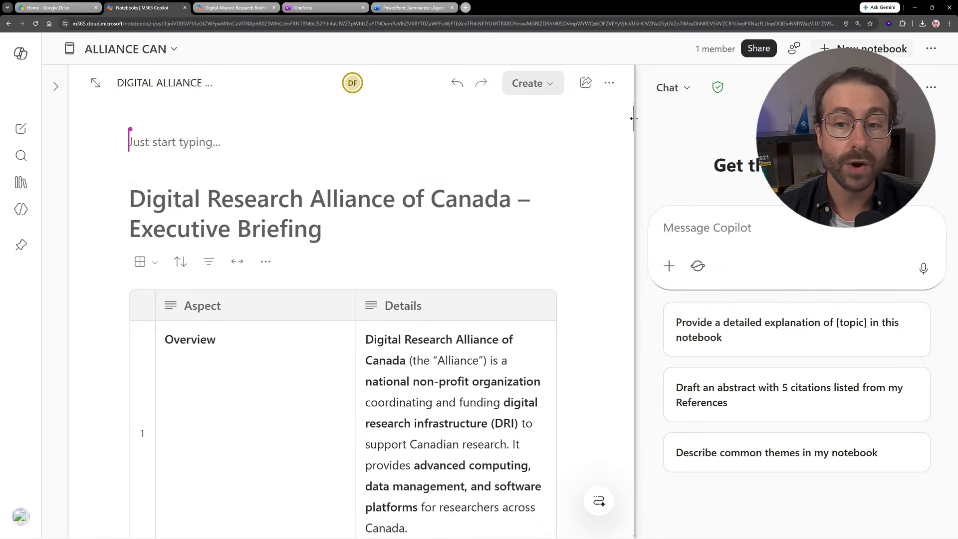
{"action": "left_click_drag", "start_coordinate": [634, 122], "coordinate": [634, 121]}
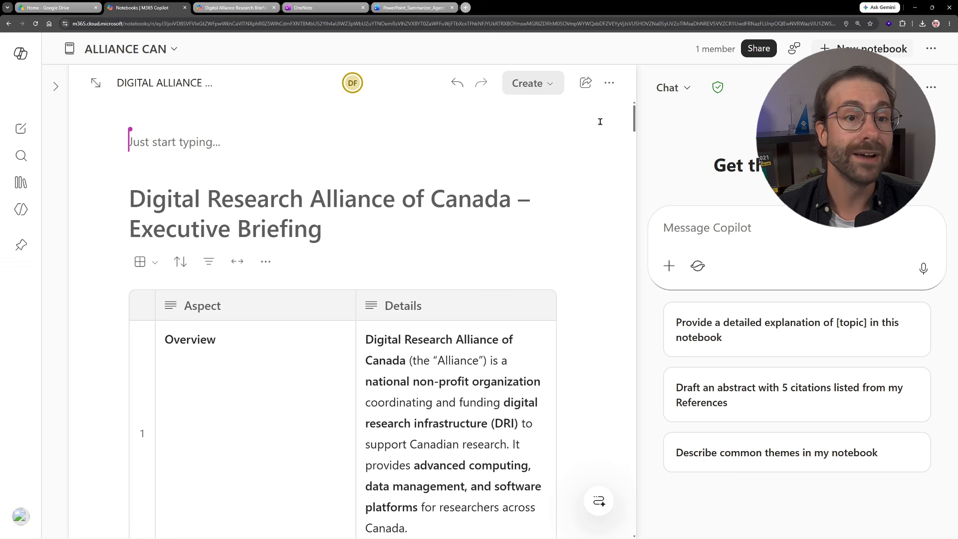
{"action": "left_click", "coordinate": [56, 87]}
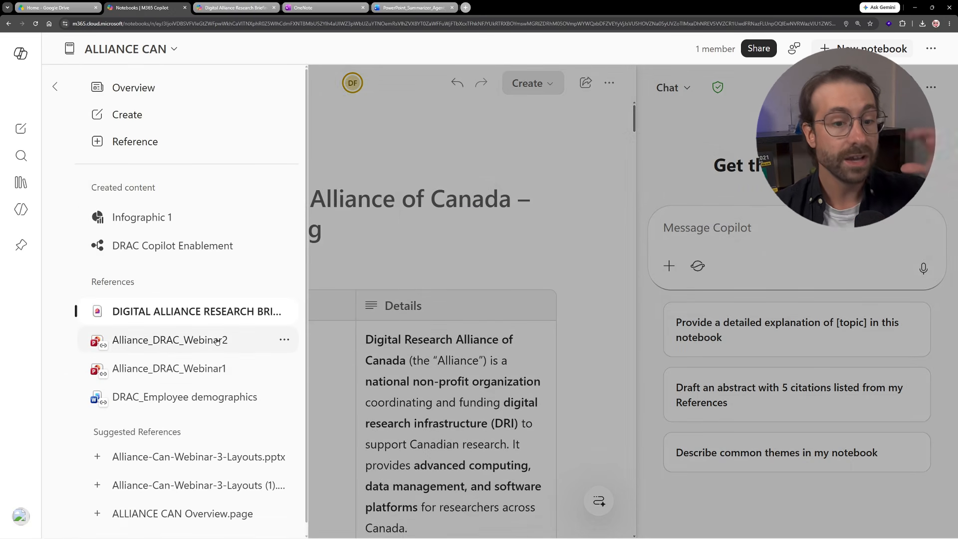
{"action": "left_click", "coordinate": [55, 86]}
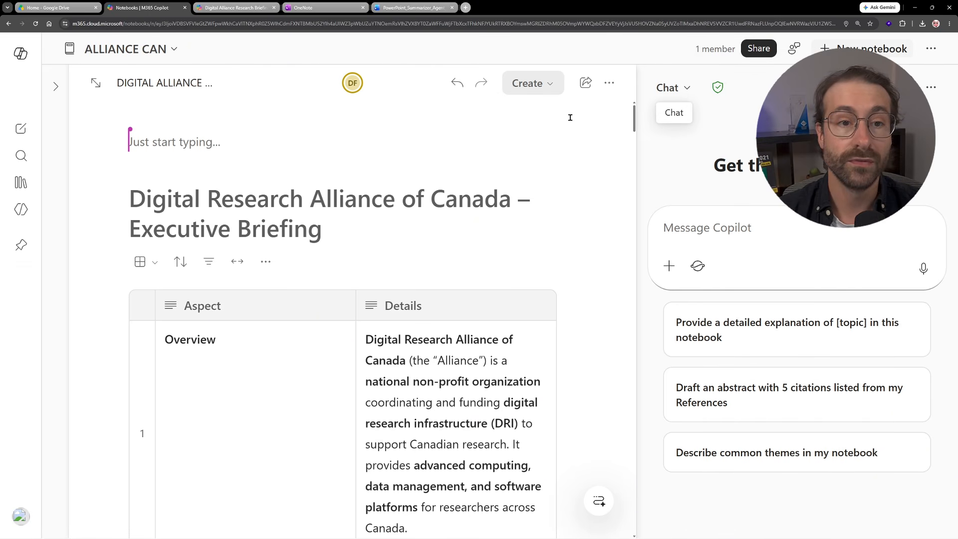
{"action": "left_click_drag", "start_coordinate": [634, 112], "coordinate": [628, 134]}
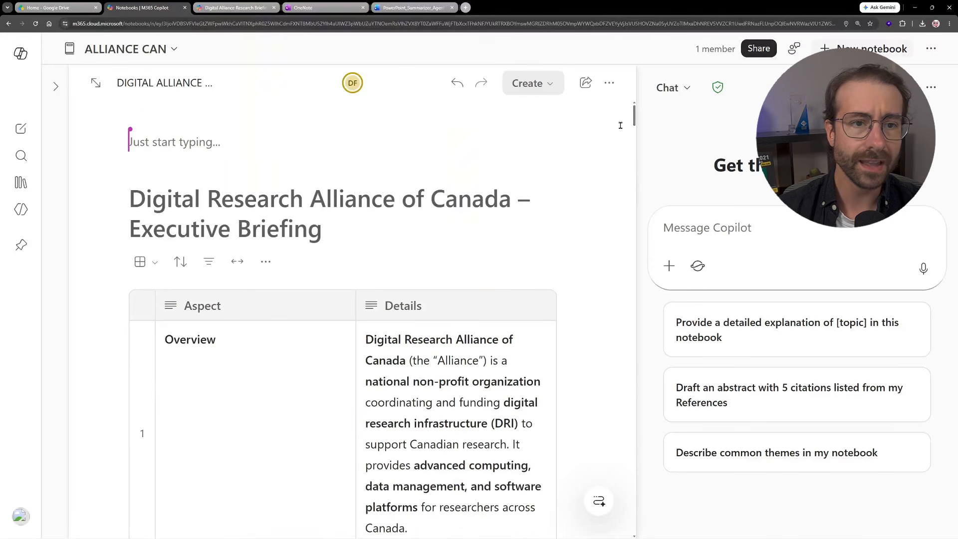
Start a study guide for the notebook that includes both Summary and Topic pages, and proceed to the topic review
{"action": "left_click", "coordinate": [56, 87]}
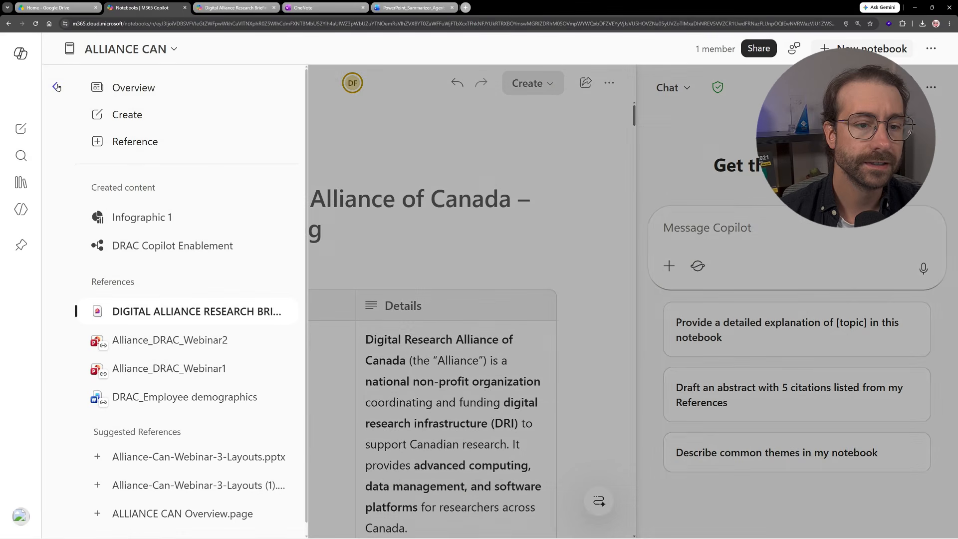
{"action": "left_click", "coordinate": [155, 124]}
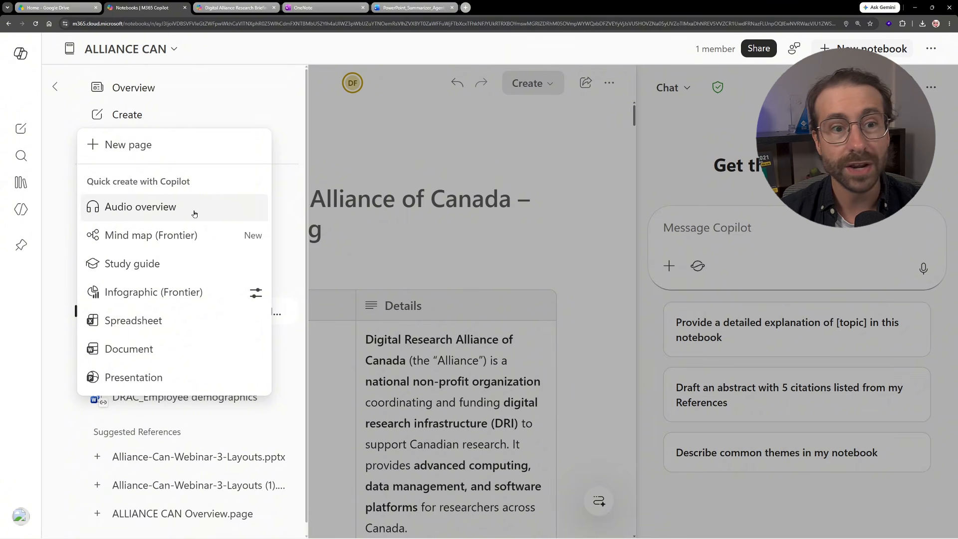
{"action": "left_click", "coordinate": [163, 265]}
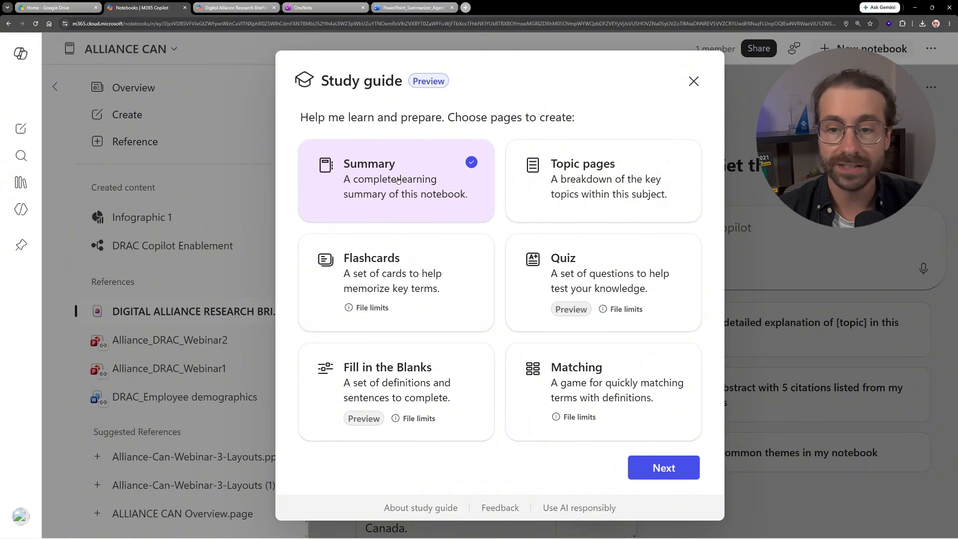
{"action": "left_click", "coordinate": [623, 192]}
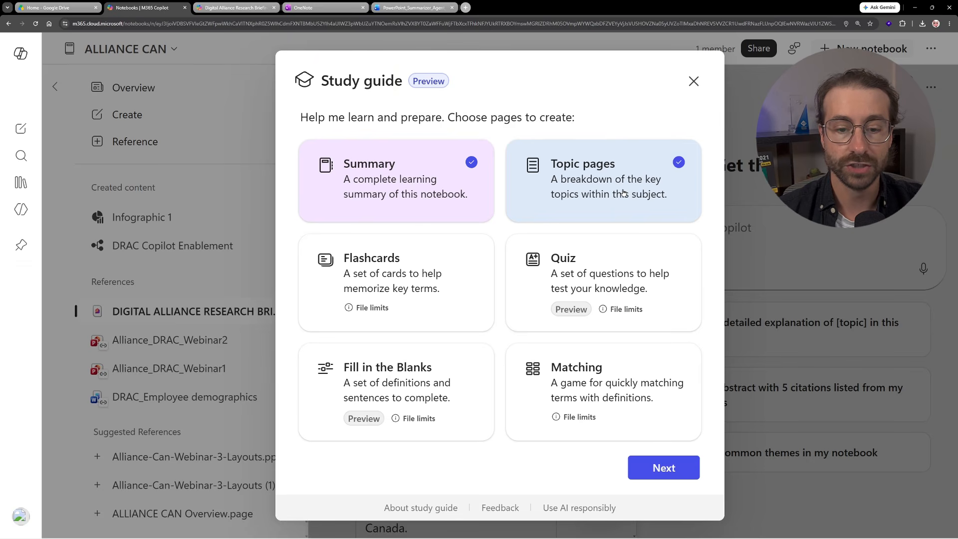
{"action": "left_click", "coordinate": [668, 473]}
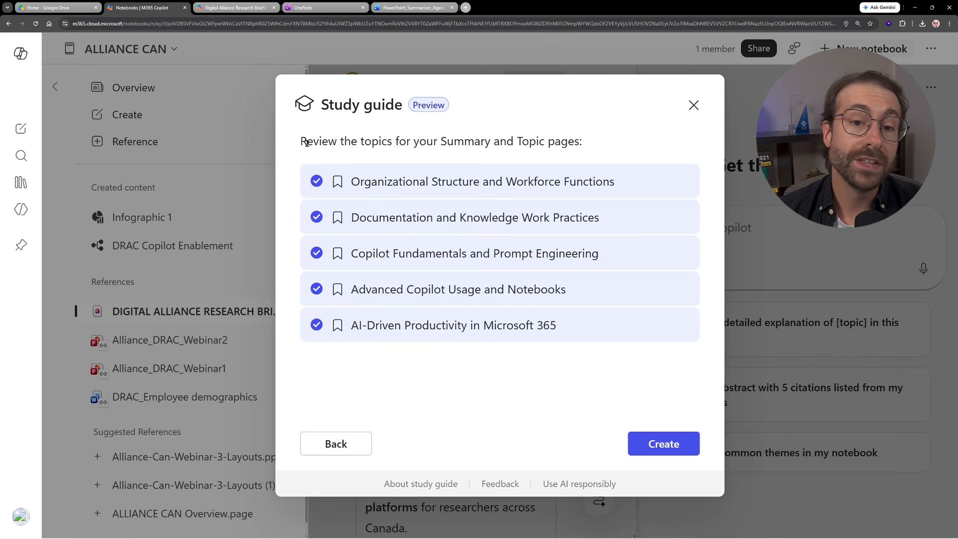
Create the study guide with only the topics Copilot Fundamentals and Prompt Engineering and AI-Driven Productivity in Microsoft 365
{"action": "left_click_drag", "start_coordinate": [307, 144], "coordinate": [584, 143]}
{"action": "left_click", "coordinate": [444, 148]}
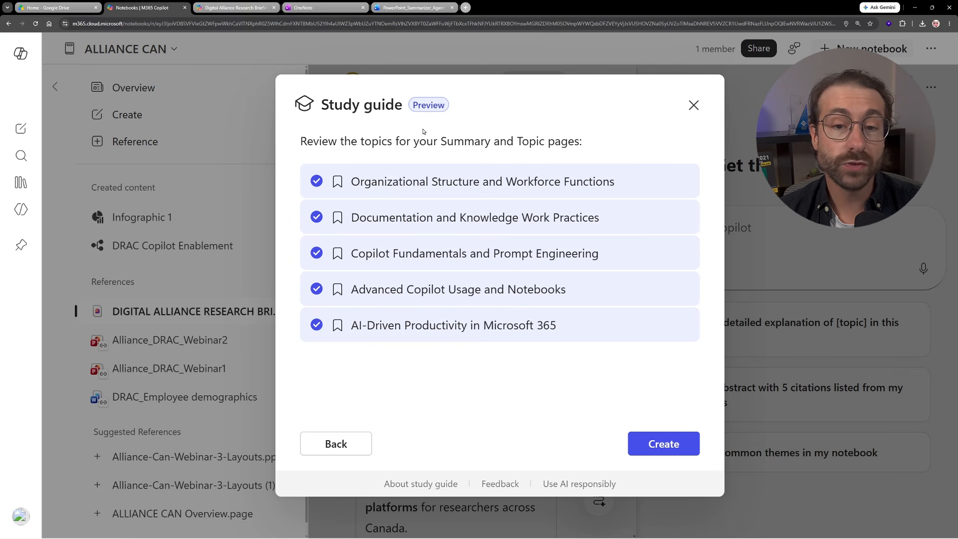
{"action": "left_click", "coordinate": [316, 182]}
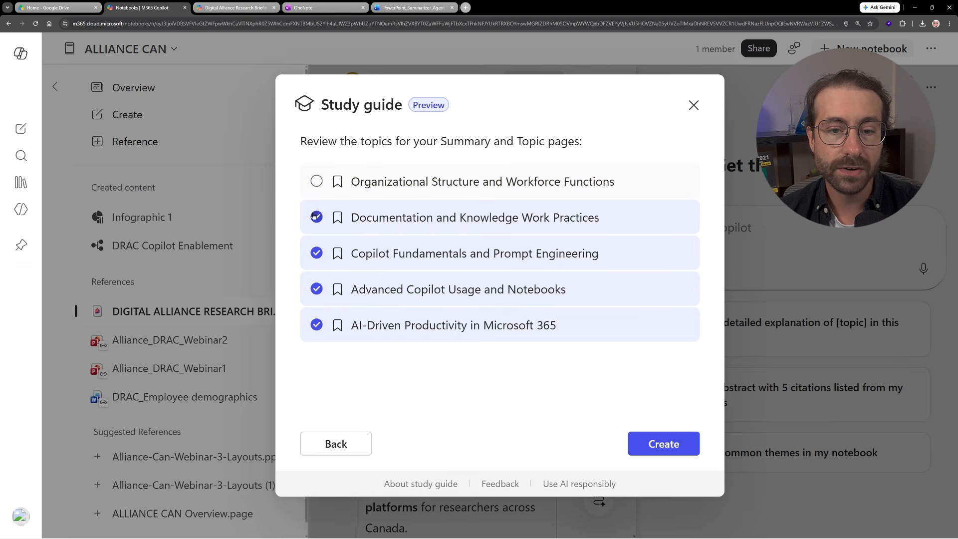
{"action": "left_click", "coordinate": [316, 218]}
{"action": "left_click", "coordinate": [317, 289]}
{"action": "left_click", "coordinate": [317, 325]}
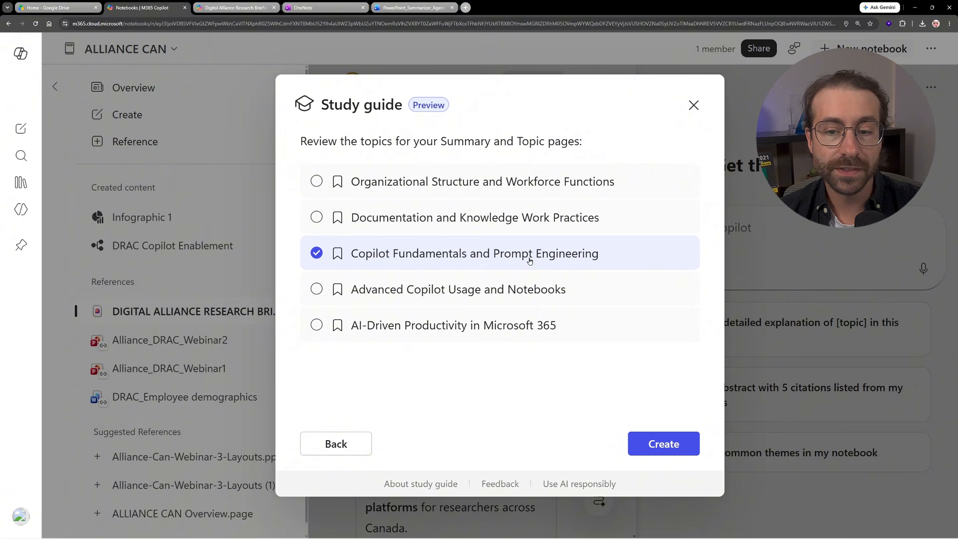
{"action": "left_click", "coordinate": [319, 330]}
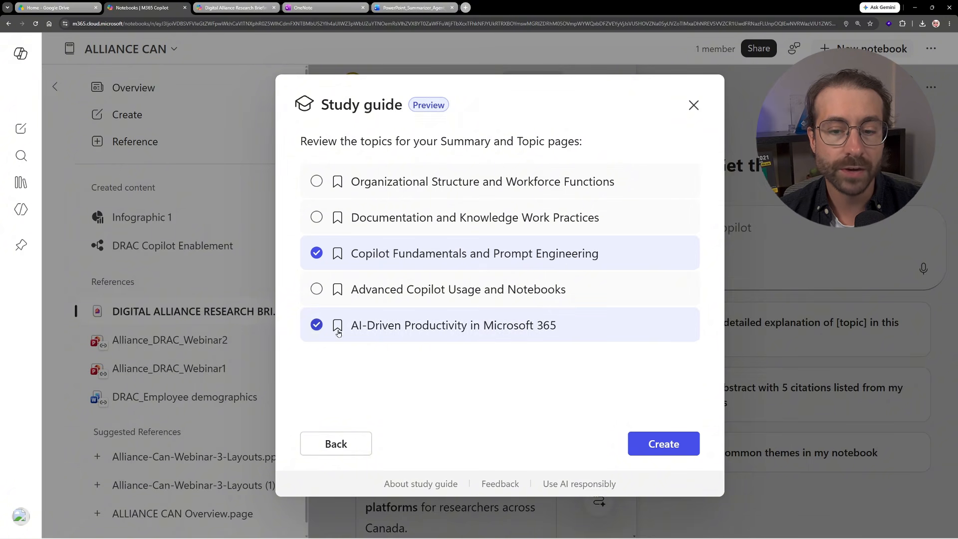
{"action": "left_click", "coordinate": [674, 444]}
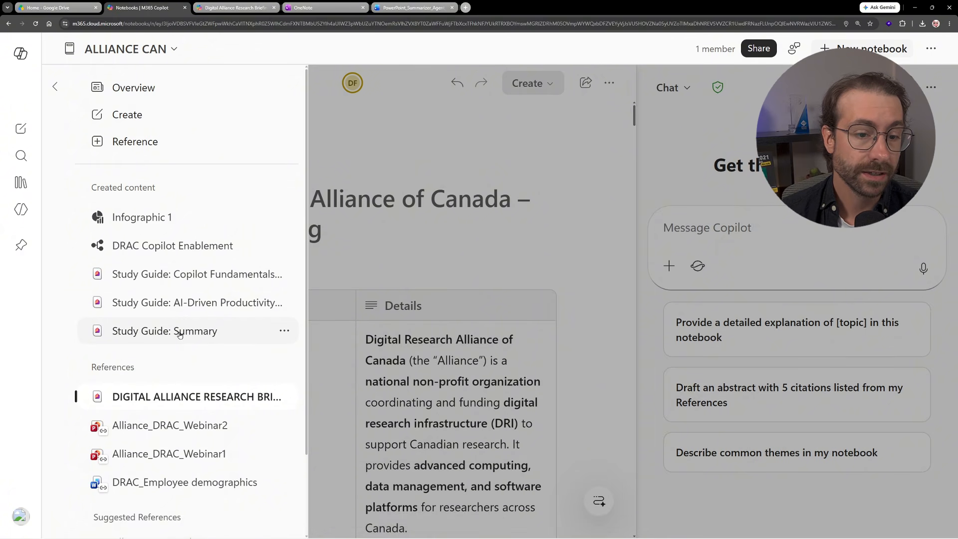
Open the Study Guide: Summary page and read it from the Overview through Why this matters and Key topics to the Glossary
{"action": "left_click", "coordinate": [179, 334]}
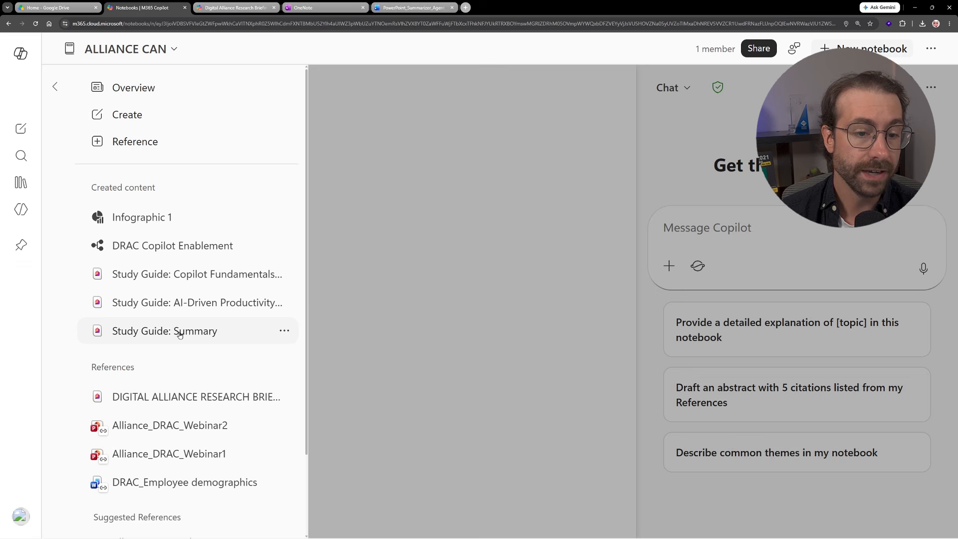
{"action": "left_click", "coordinate": [54, 88]}
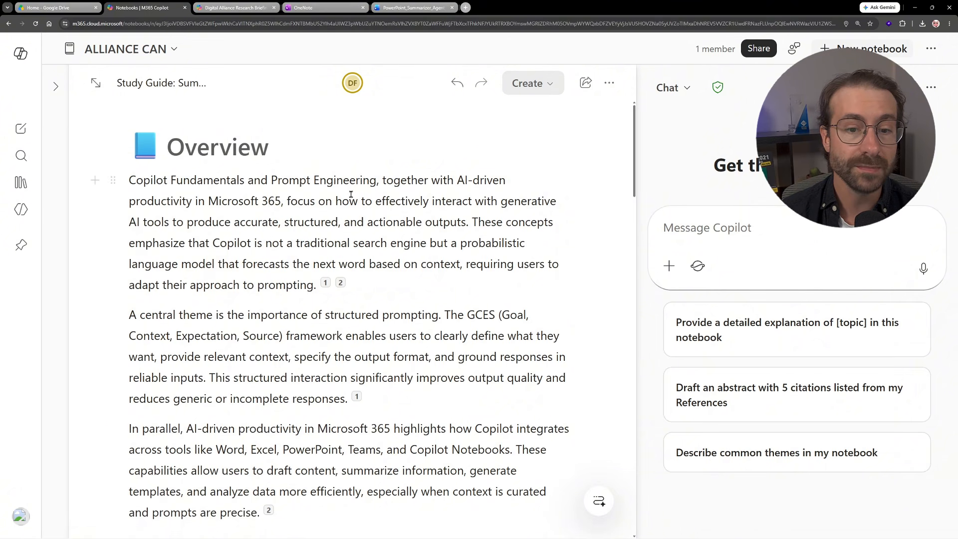
{"action": "left_click_drag", "start_coordinate": [135, 176], "coordinate": [222, 200]}
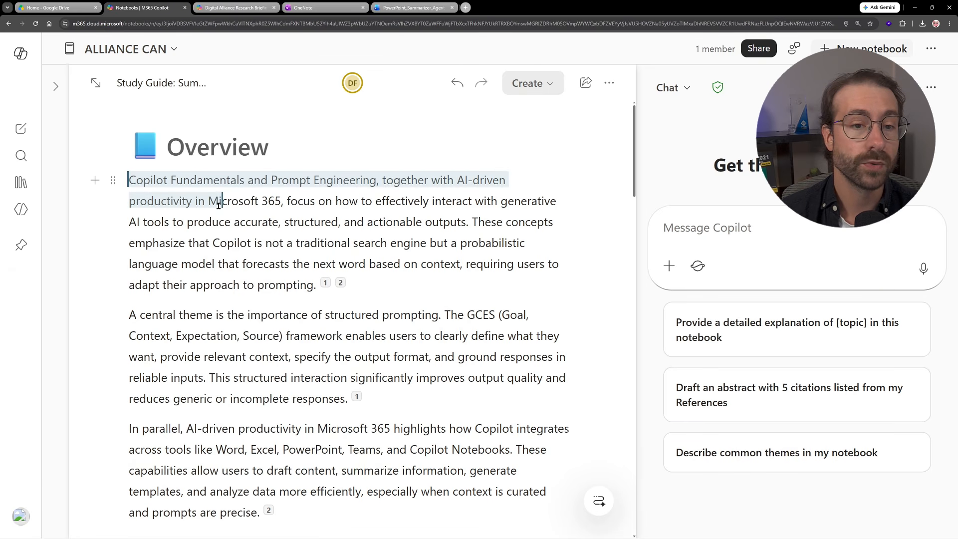
{"action": "scroll", "coordinate": [379, 249], "scroll_direction": "down", "scroll_amount": 5}
{"action": "scroll", "coordinate": [387, 218], "scroll_direction": "up", "scroll_amount": 3}
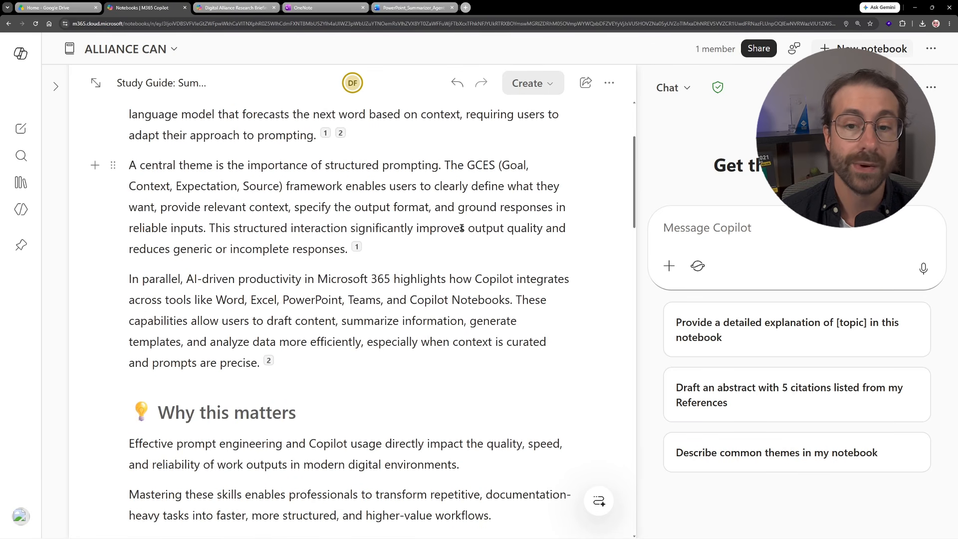
{"action": "double_click", "coordinate": [482, 165]}
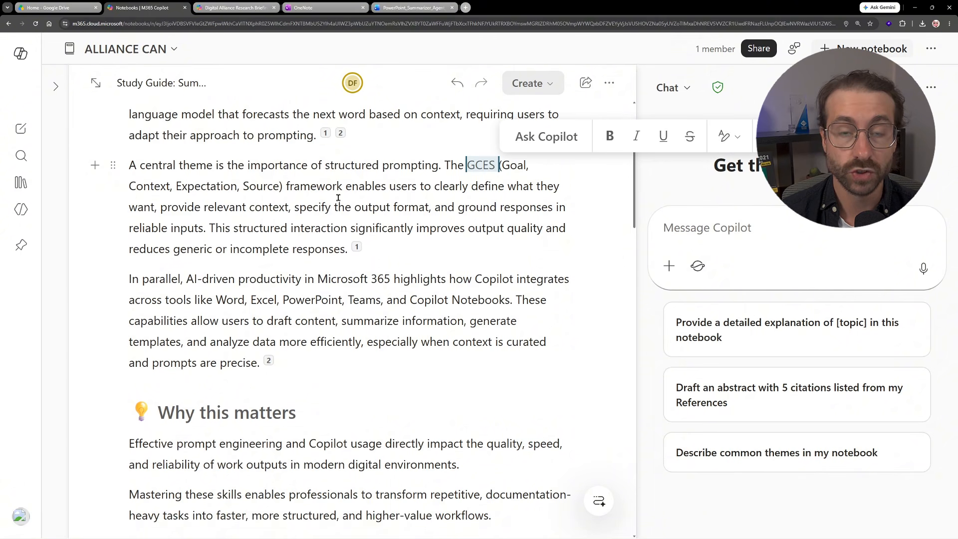
{"action": "scroll", "coordinate": [338, 198], "scroll_direction": "down", "scroll_amount": 5}
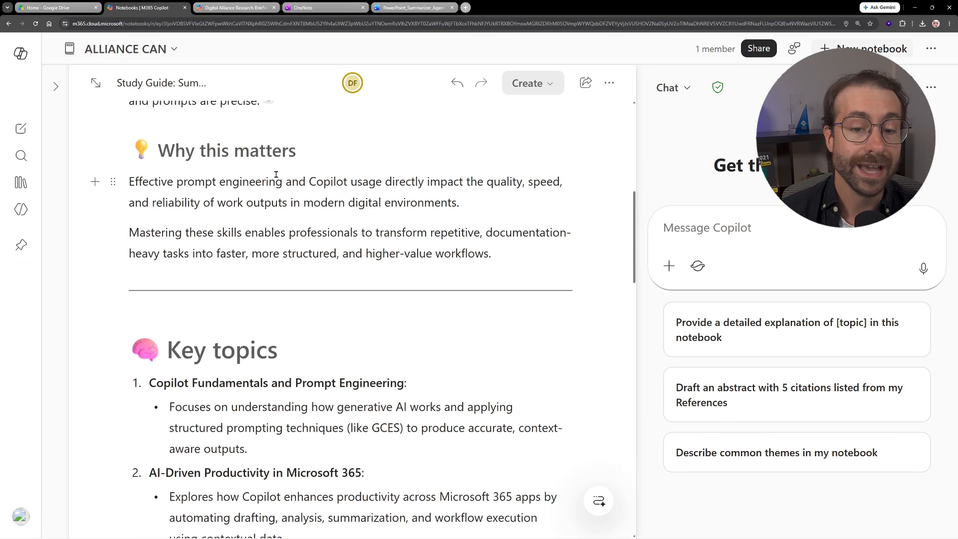
{"action": "scroll", "coordinate": [328, 175], "scroll_direction": "down", "scroll_amount": 10}
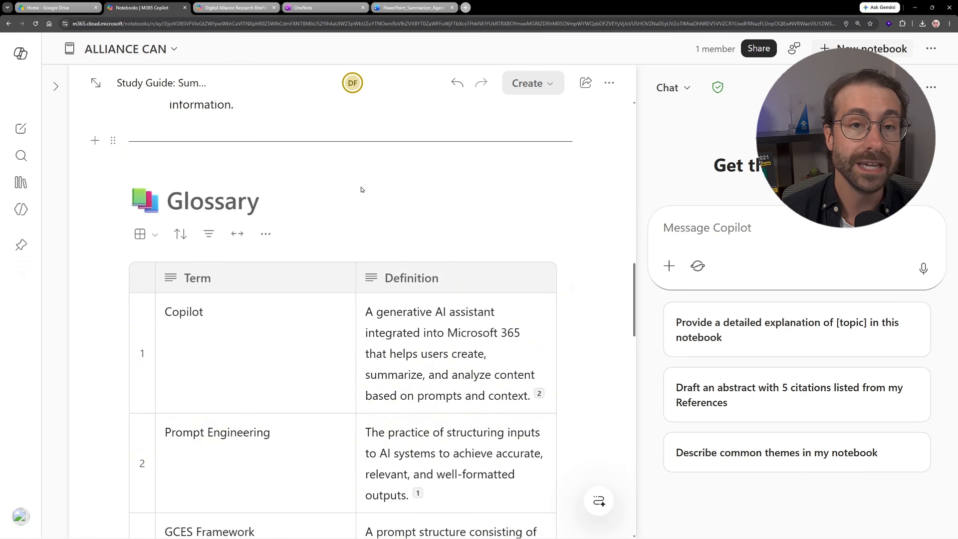
Examine the terms and definitions in the study guide's Glossary table
{"action": "scroll", "coordinate": [399, 186], "scroll_direction": "down", "scroll_amount": 2}
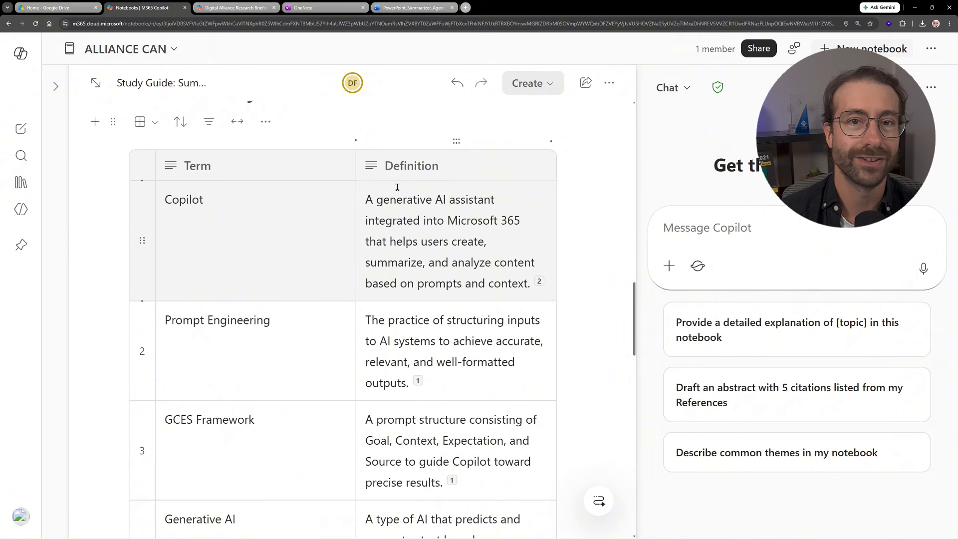
{"action": "scroll", "coordinate": [392, 193], "scroll_direction": "down", "scroll_amount": 1}
{"action": "scroll", "coordinate": [274, 186], "scroll_direction": "up", "scroll_amount": 1}
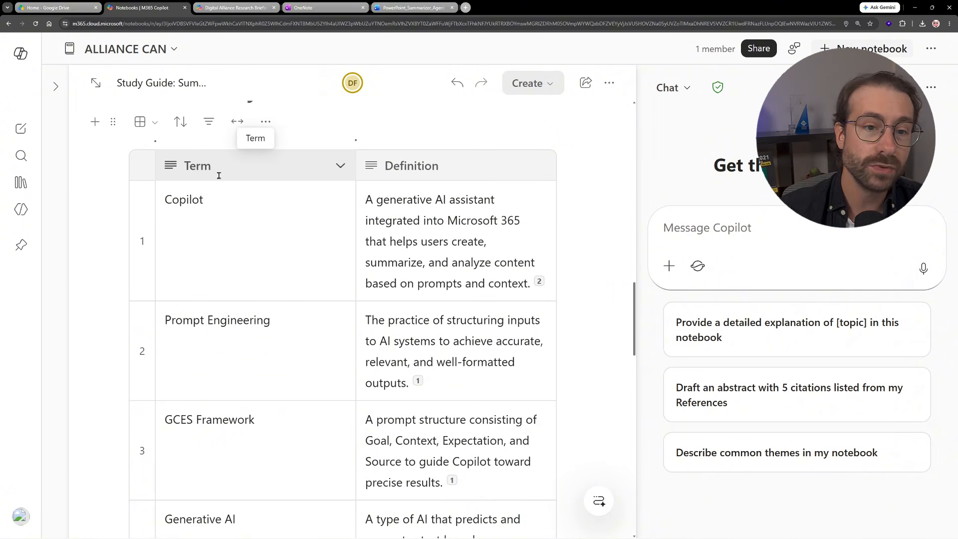
{"action": "scroll", "coordinate": [286, 180], "scroll_direction": "up", "scroll_amount": 2}
{"action": "left_click_drag", "start_coordinate": [182, 200], "coordinate": [262, 201]}
{"action": "scroll", "coordinate": [294, 229], "scroll_direction": "down", "scroll_amount": 2}
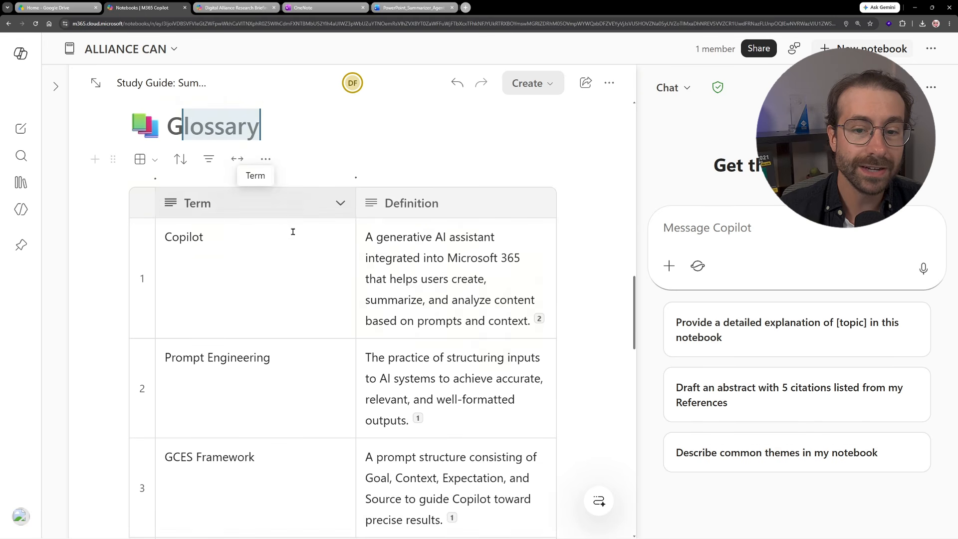
{"action": "left_click", "coordinate": [393, 251]}
{"action": "left_click", "coordinate": [205, 247]}
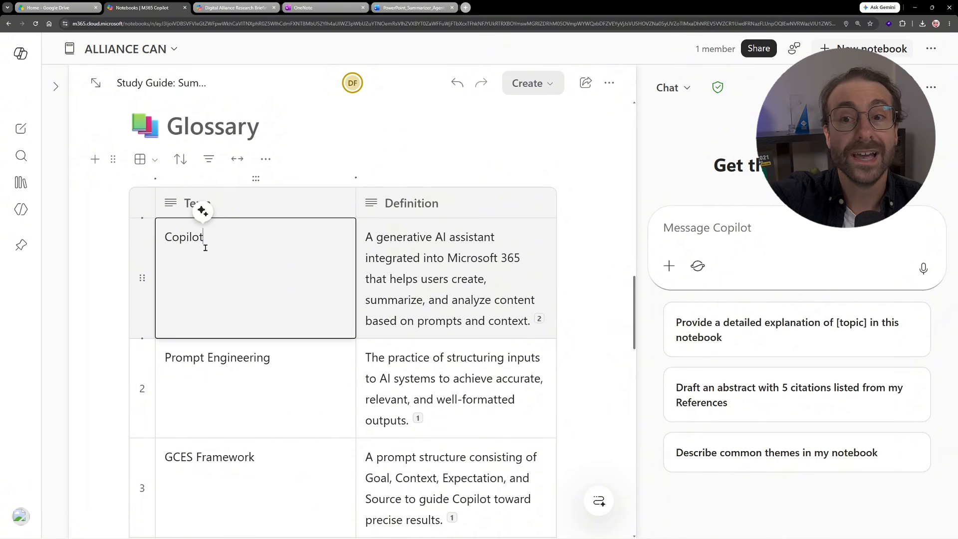
Generate a PDF version of the study guide summary and look through its print preview down to Common misconceptions
{"action": "left_click", "coordinate": [547, 88]}
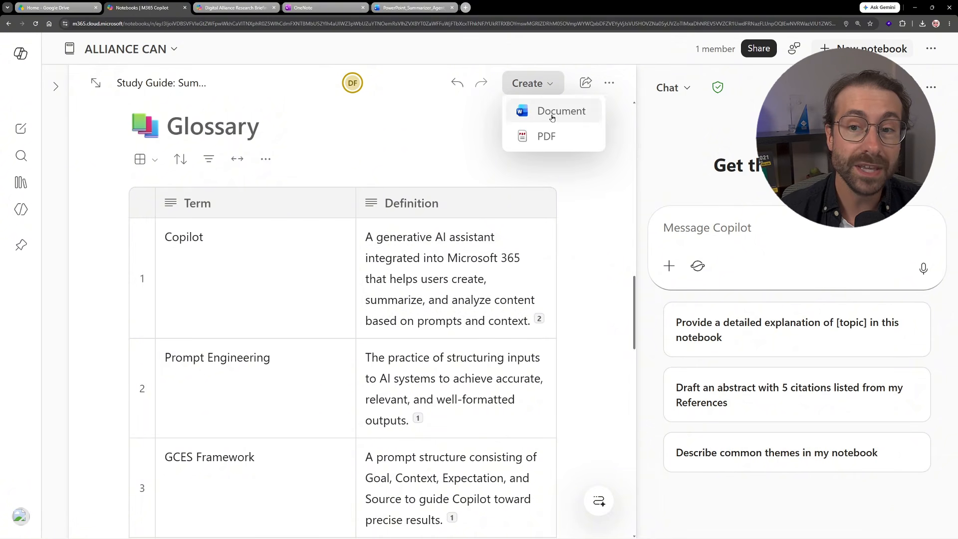
{"action": "left_click", "coordinate": [564, 143]}
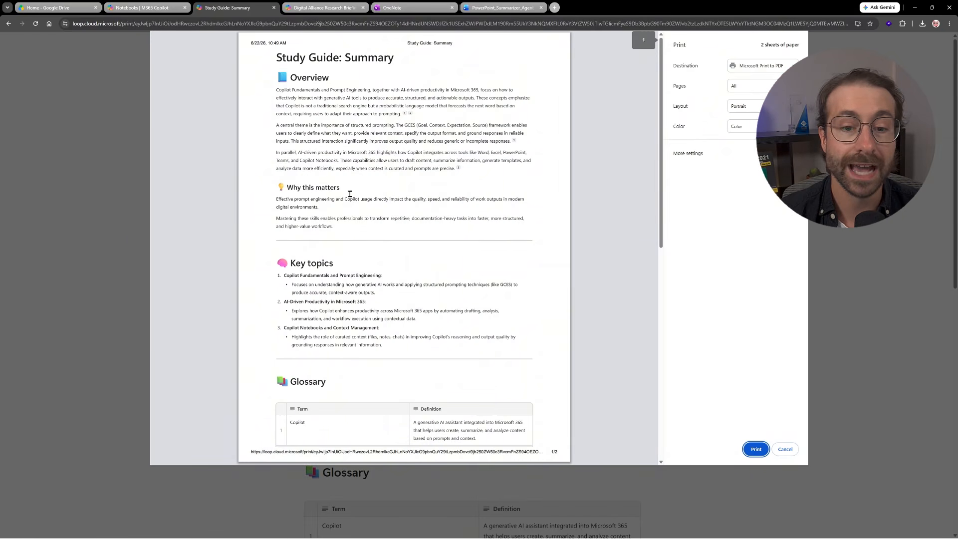
{"action": "scroll", "coordinate": [450, 160], "scroll_direction": "down", "scroll_amount": 5}
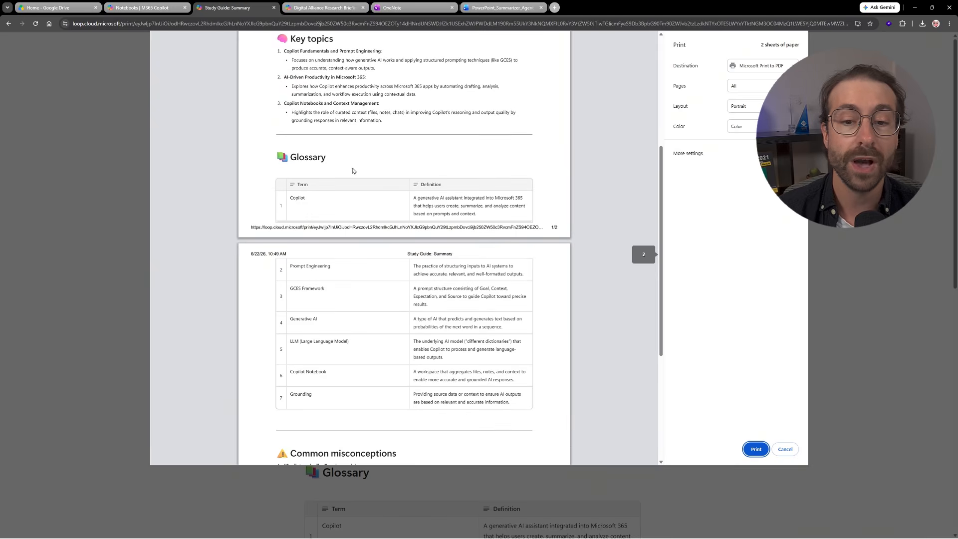
{"action": "scroll", "coordinate": [437, 160], "scroll_direction": "down", "scroll_amount": 2}
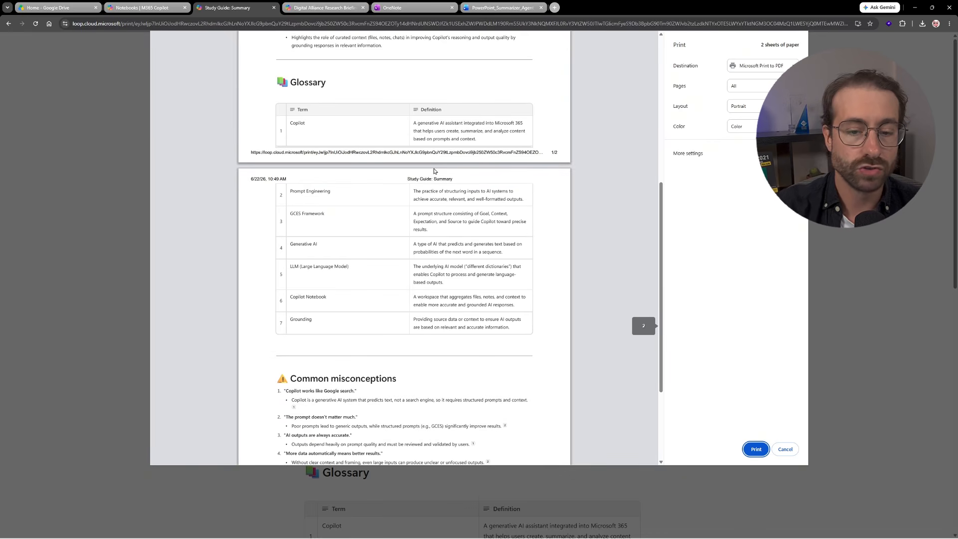
{"action": "scroll", "coordinate": [433, 172], "scroll_direction": "down", "scroll_amount": 3}
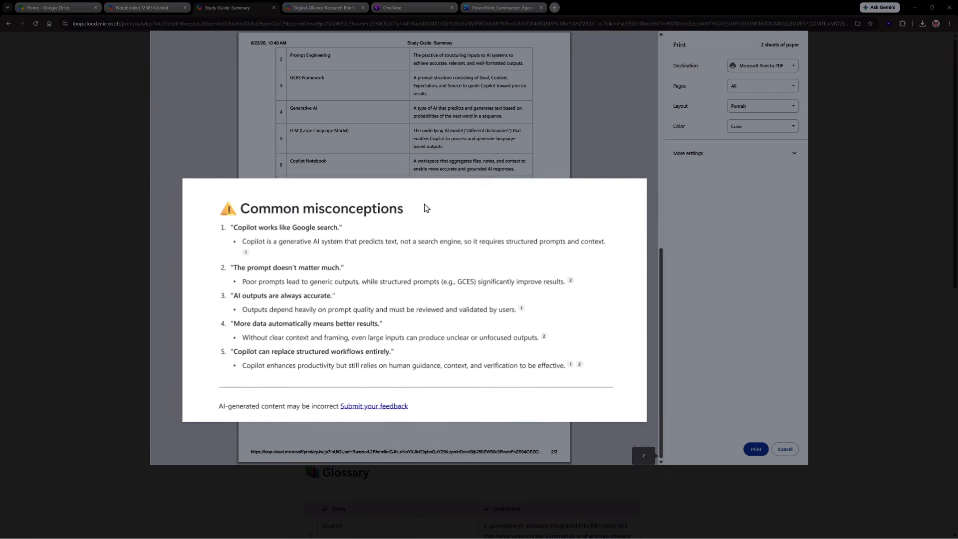
Read the first three common misconceptions in the study guide's print preview
{"action": "left_click_drag", "start_coordinate": [189, 206], "coordinate": [336, 205]}
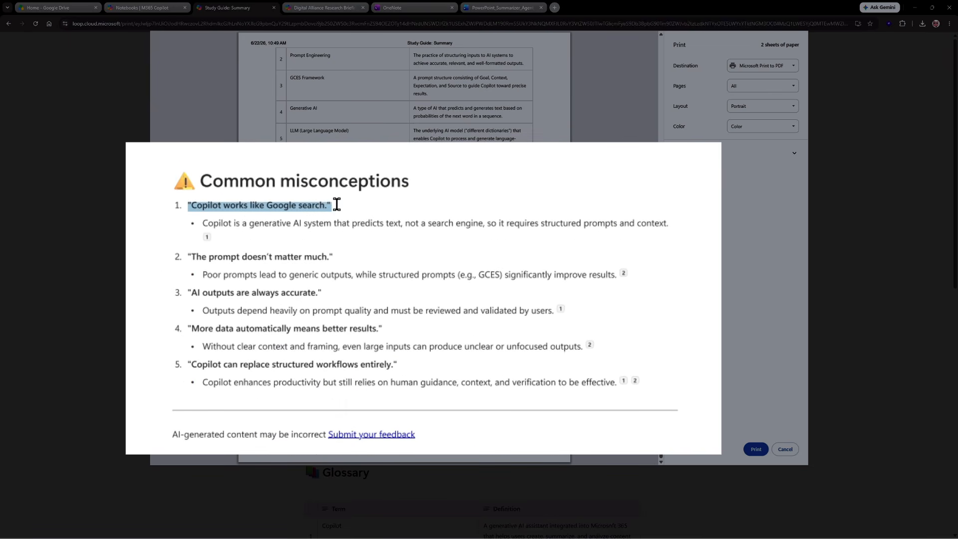
{"action": "left_click", "coordinate": [333, 205]}
{"action": "left_click_drag", "start_coordinate": [192, 257], "coordinate": [342, 256]}
{"action": "left_click", "coordinate": [341, 256]}
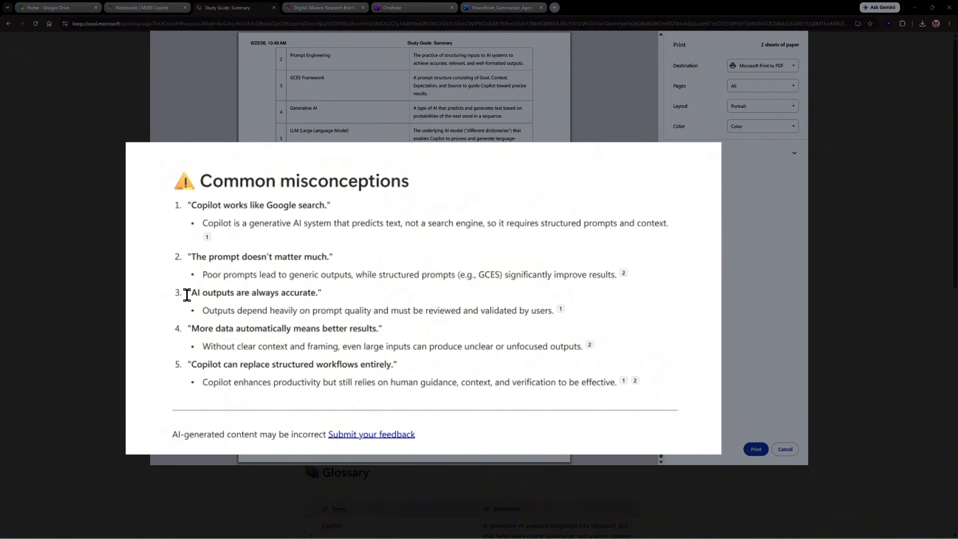
{"action": "left_click_drag", "start_coordinate": [189, 294], "coordinate": [329, 295]}
{"action": "left_click", "coordinate": [341, 301]}
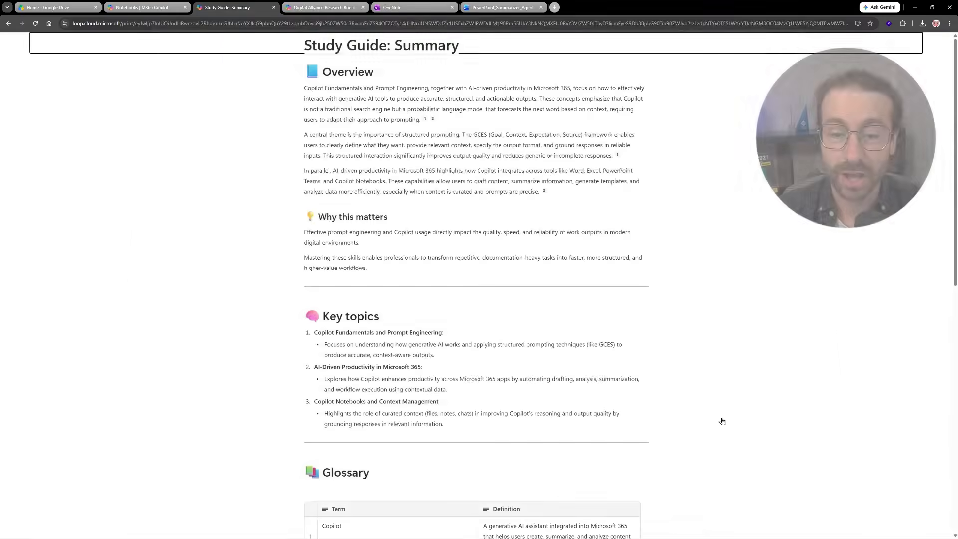
Close the PDF version without printing and view the Common misconceptions section on the notebook's study guide page
{"action": "key", "text": "ctrl+w"}
{"action": "scroll", "coordinate": [414, 305], "scroll_direction": "down", "scroll_amount": 15}
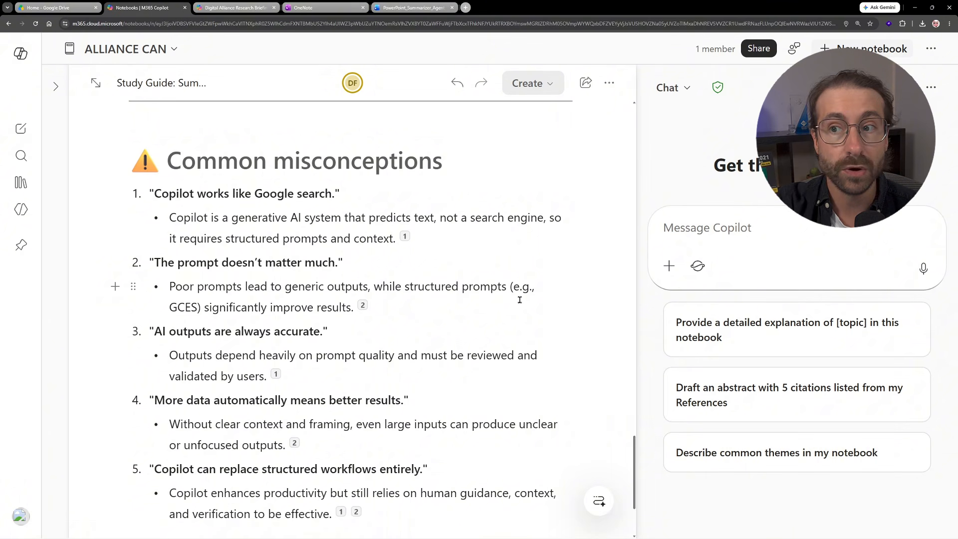
{"action": "left_click", "coordinate": [56, 86]}
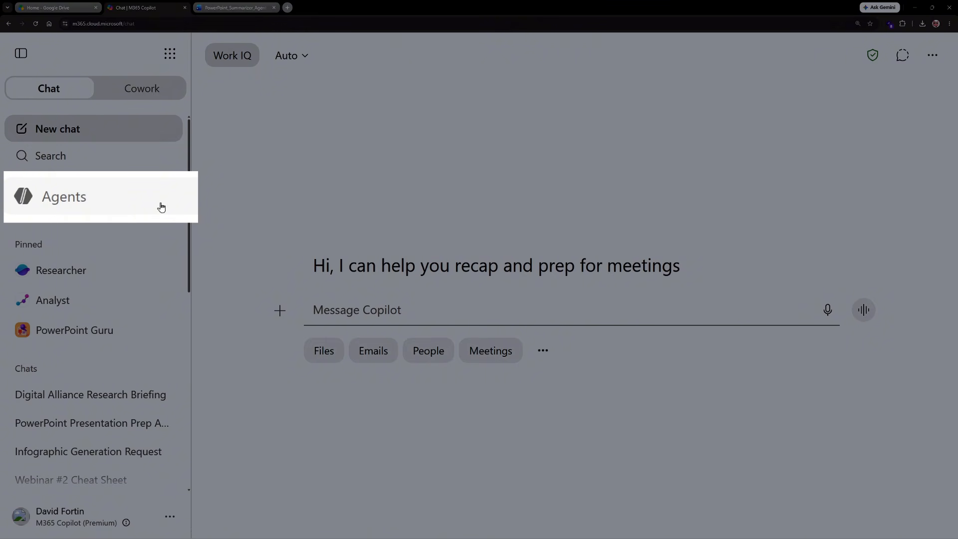
Open the Agent Store and look through the Your agents and Built by Microsoft sections
{"action": "left_click", "coordinate": [162, 207]}
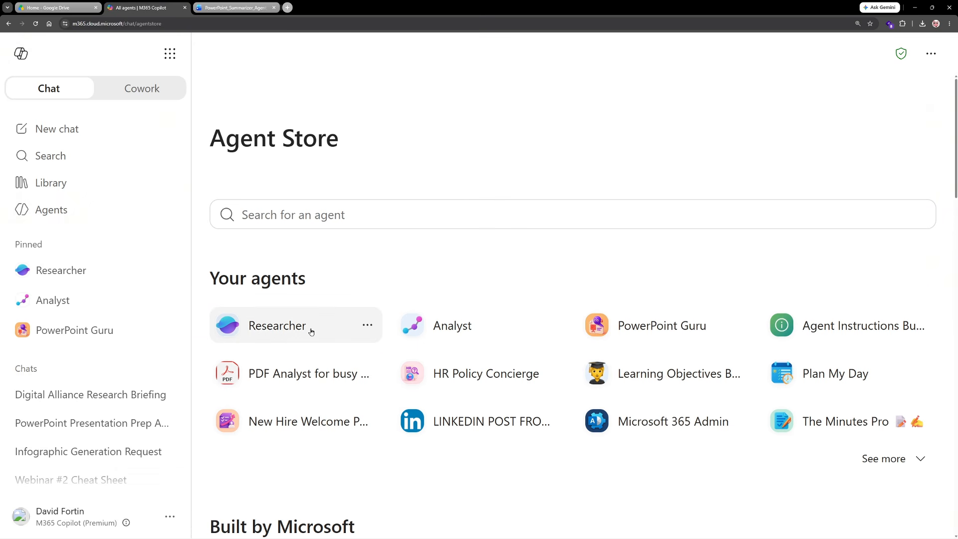
{"action": "scroll", "coordinate": [303, 332], "scroll_direction": "down", "scroll_amount": 6}
{"action": "scroll", "coordinate": [320, 199], "scroll_direction": "up", "scroll_amount": 4}
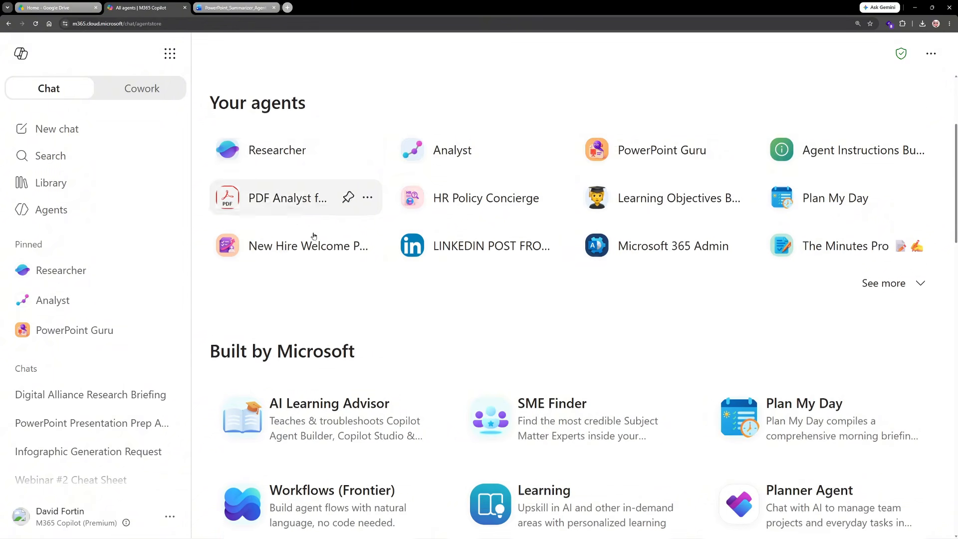
{"action": "scroll", "coordinate": [330, 202], "scroll_direction": "down", "scroll_amount": 4}
{"action": "scroll", "coordinate": [328, 184], "scroll_direction": "down", "scroll_amount": 2}
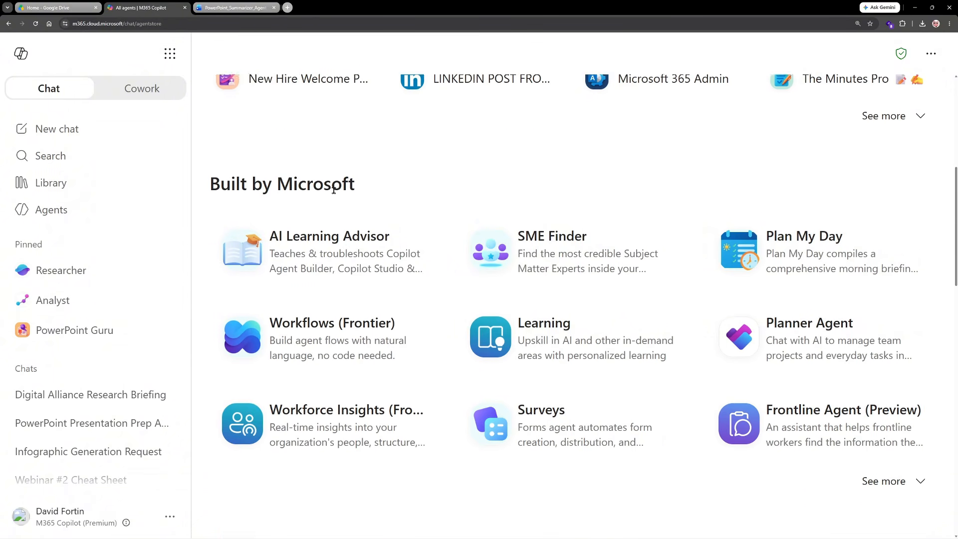
{"action": "left_click_drag", "start_coordinate": [221, 153], "coordinate": [334, 153]}
{"action": "left_click", "coordinate": [335, 154]}
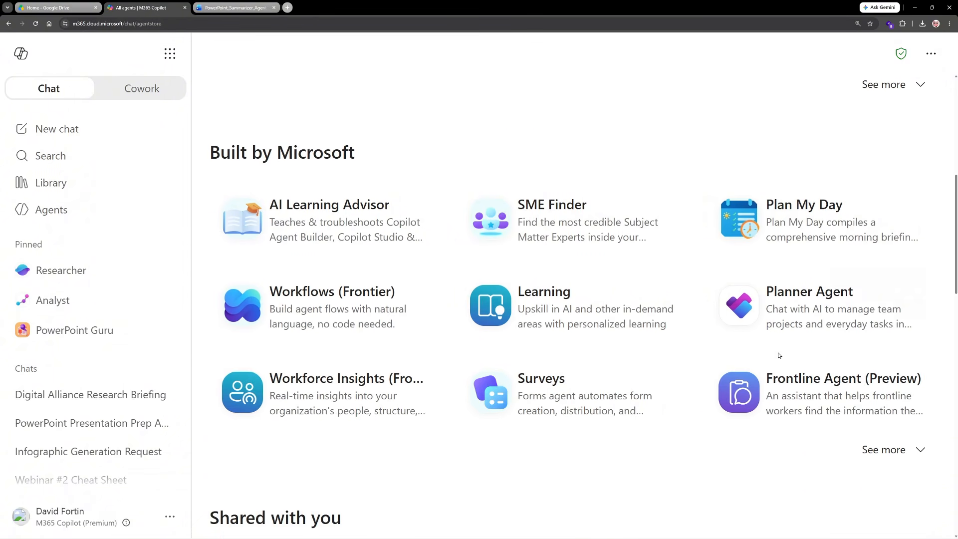
Show more of the agents built by Microsoft and open the Researcher agent
{"action": "left_click", "coordinate": [894, 452]}
{"action": "scroll", "coordinate": [591, 334], "scroll_direction": "down", "scroll_amount": 3}
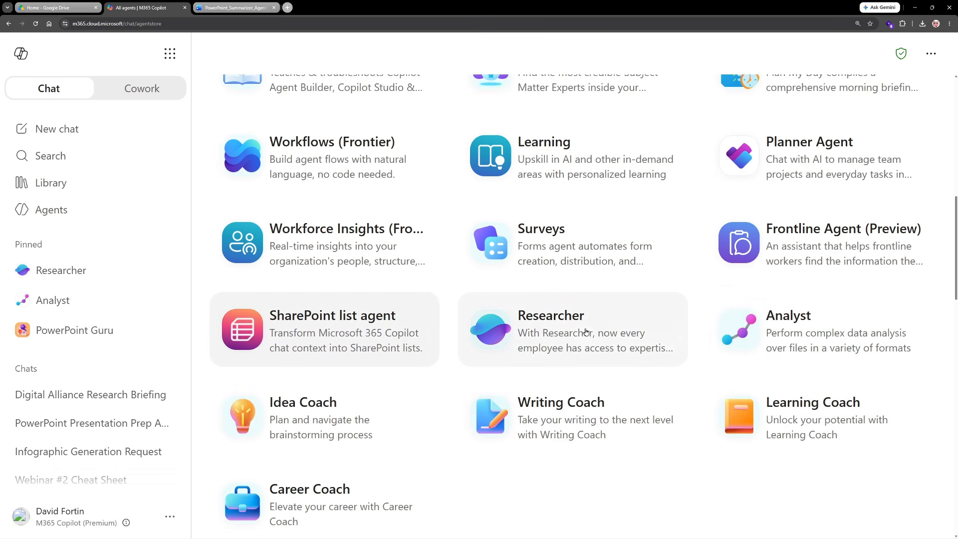
{"action": "left_click", "coordinate": [592, 334]}
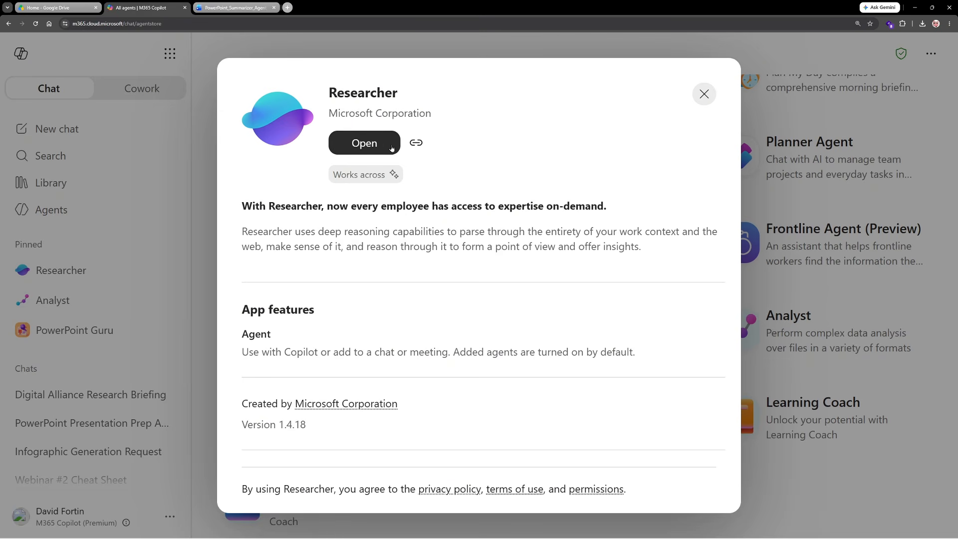
{"action": "left_click", "coordinate": [365, 143]}
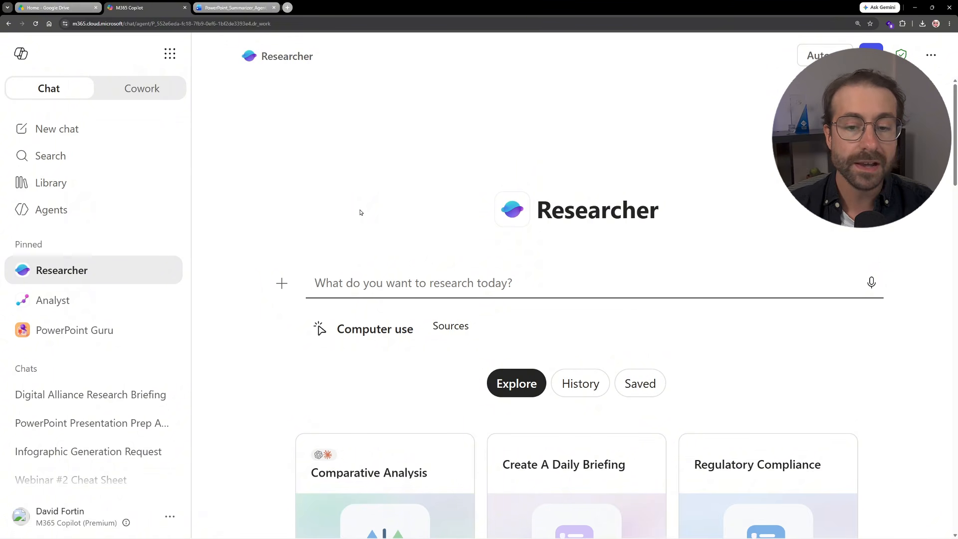
Enter a prompt to research Quebec's pizza market, combine "Slice Slice Baby" calendar and meeting notes from June 29th to July 6th, and recommend 3 priority moves
{"action": "type", "text": "Research the pizza market in Quebec — market size, growth trends, key competitors, and consumer preferences. Then combine that with my calendar and meeting notes about \"Slice Slice Baby,\" focus on week of June 29th to July 6th only when you search my calendar. Then tell me how well-positioned our concept is, the biggest risks before our August launch, and the 3 moves we should prioritize."}
{"action": "left_click_drag", "start_coordinate": [269, 262], "coordinate": [470, 254]}
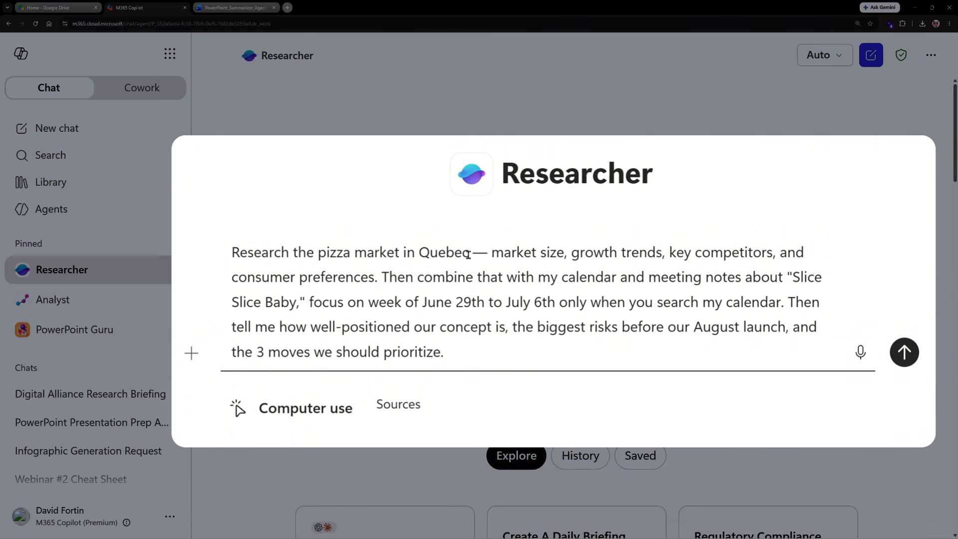
{"action": "left_click_drag", "start_coordinate": [231, 252], "coordinate": [475, 252]}
{"action": "left_click", "coordinate": [474, 253]}
{"action": "left_click_drag", "start_coordinate": [666, 253], "coordinate": [775, 254]}
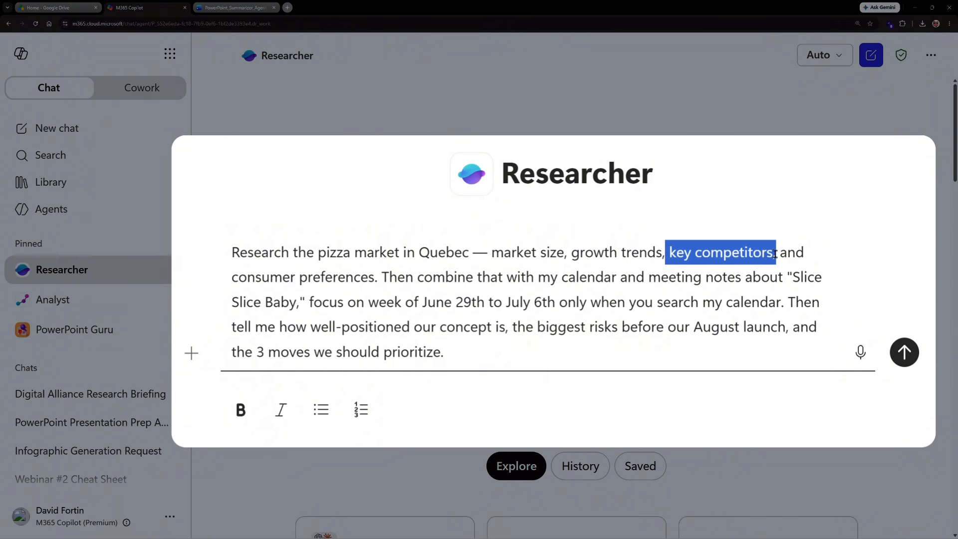
{"action": "left_click", "coordinate": [484, 280]}
{"action": "left_click_drag", "start_coordinate": [398, 277], "coordinate": [297, 297]}
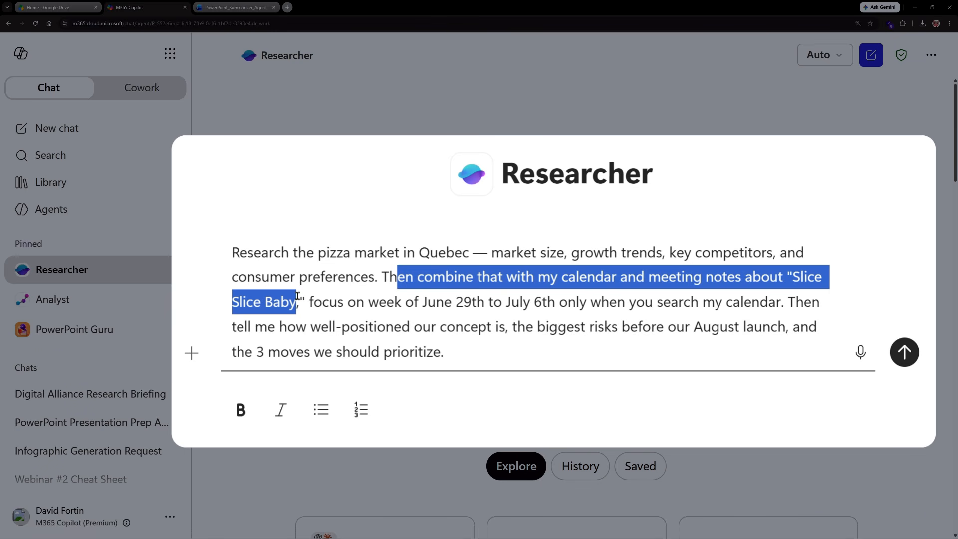
{"action": "left_click", "coordinate": [298, 296]}
{"action": "left_click_drag", "start_coordinate": [309, 302], "coordinate": [471, 352]}
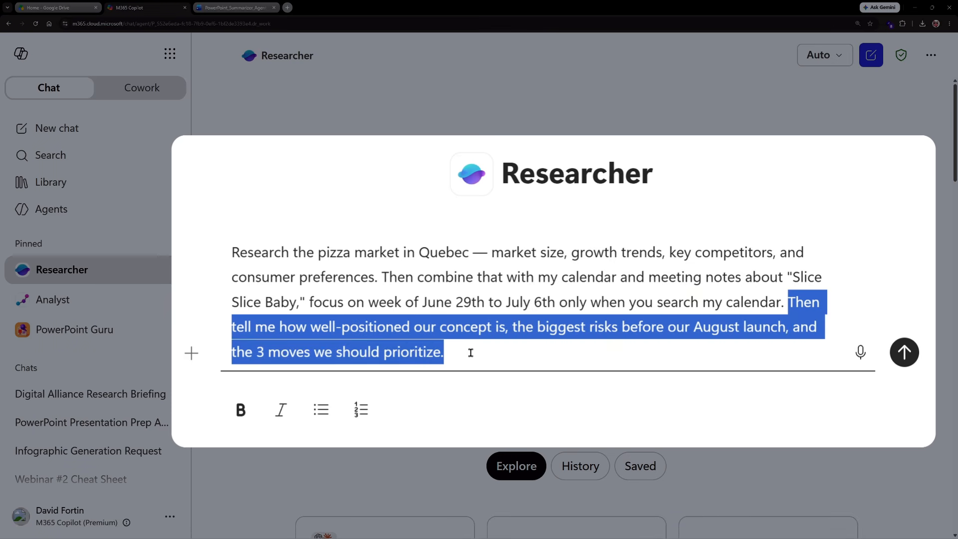
{"action": "left_click", "coordinate": [873, 205]}
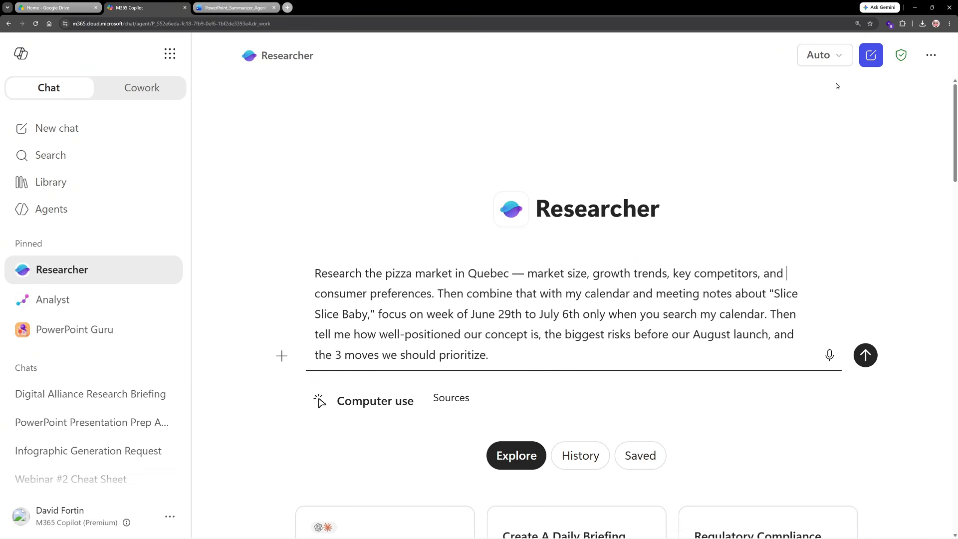
Set Researcher's model to Critique, where GPT responses are refined by Claude
{"action": "left_click", "coordinate": [840, 59]}
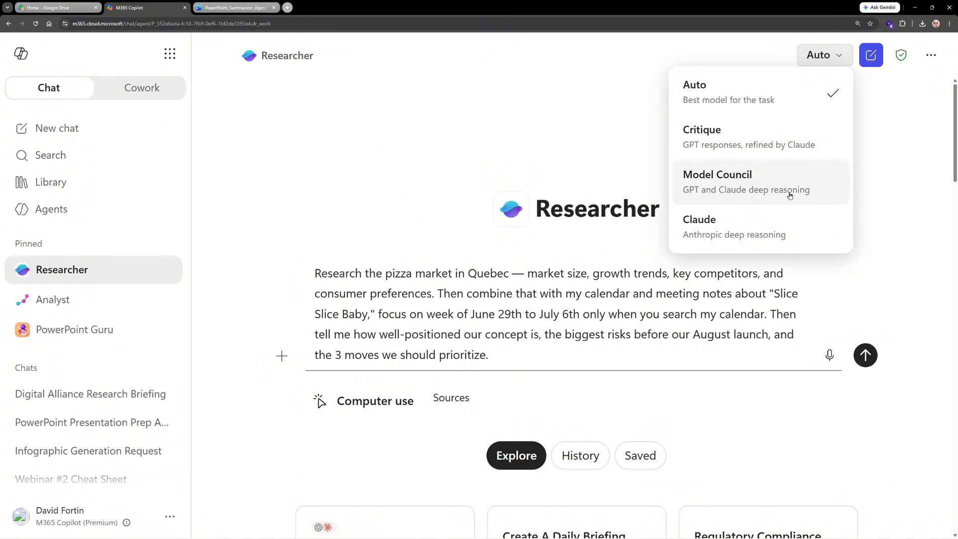
{"action": "left_click", "coordinate": [815, 145]}
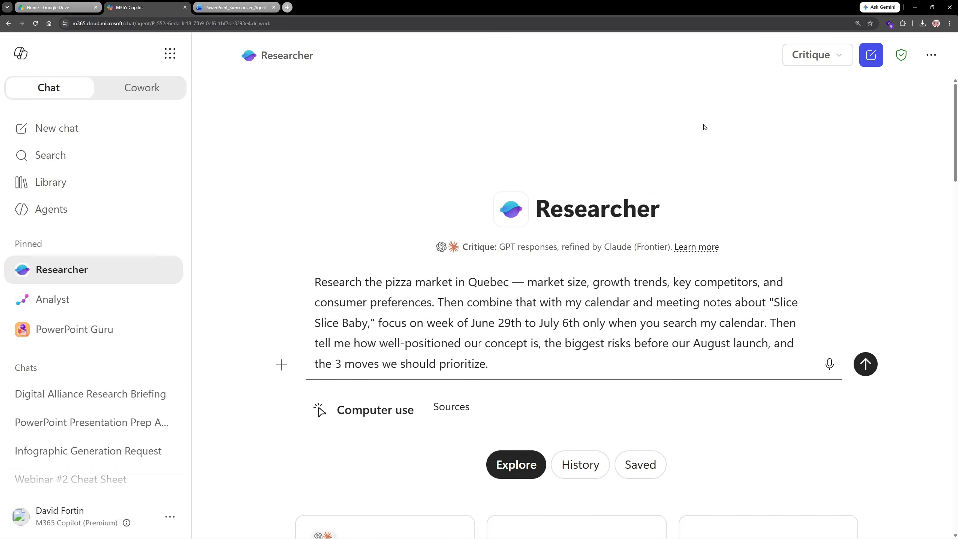
Exclude SharePoint, Power BI and Viva Engage from the sources, keep Web, Chats, Emails and Meetings, and submit the research prompt
{"action": "left_click", "coordinate": [452, 407]}
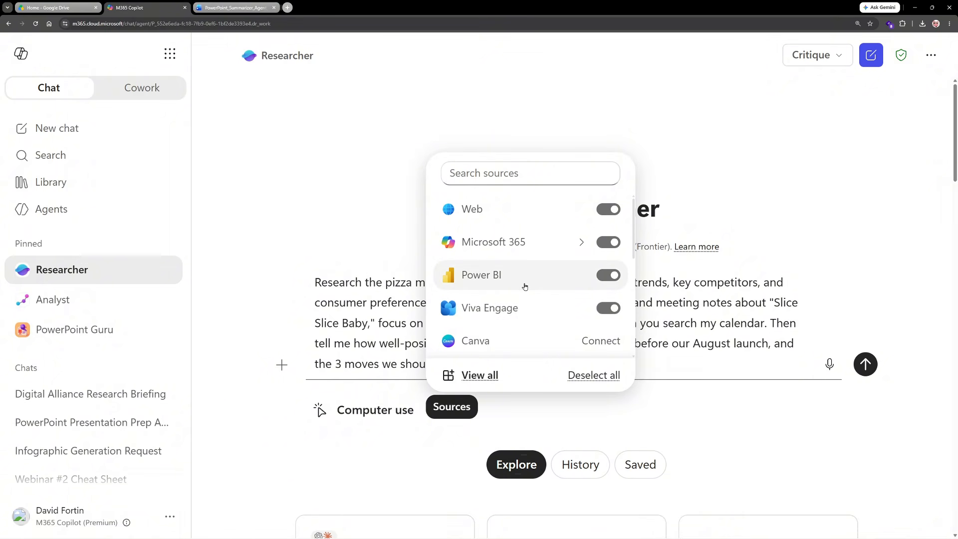
{"action": "left_click", "coordinate": [582, 244]}
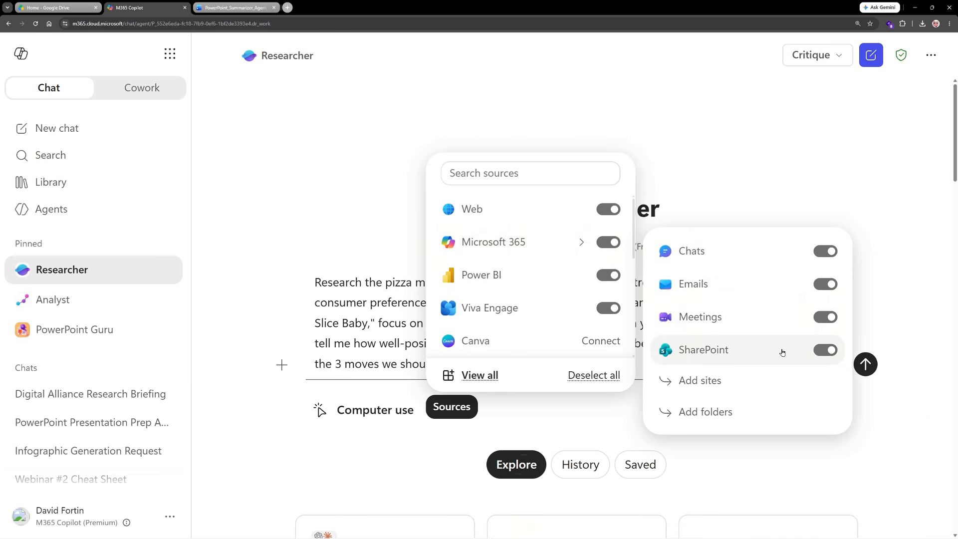
{"action": "left_click", "coordinate": [826, 352]}
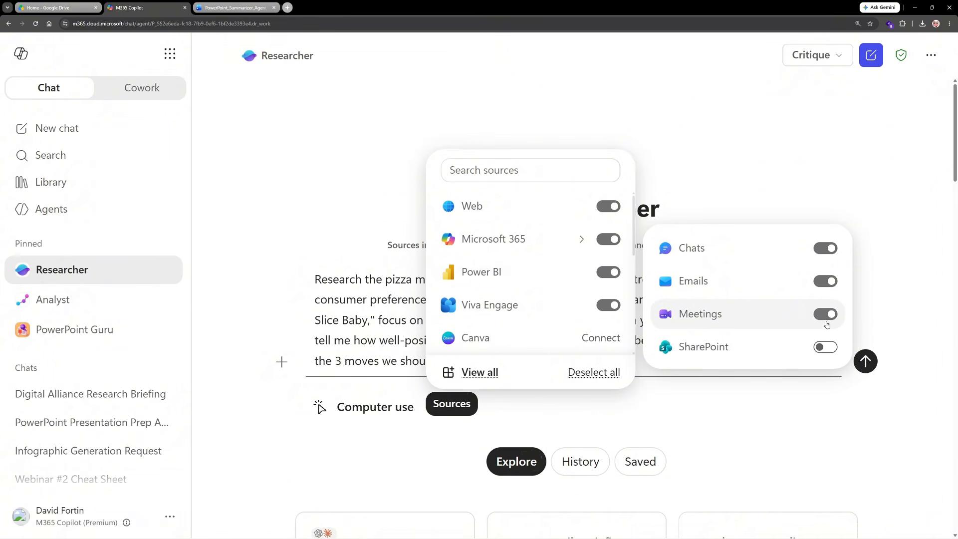
{"action": "left_click", "coordinate": [826, 317]}
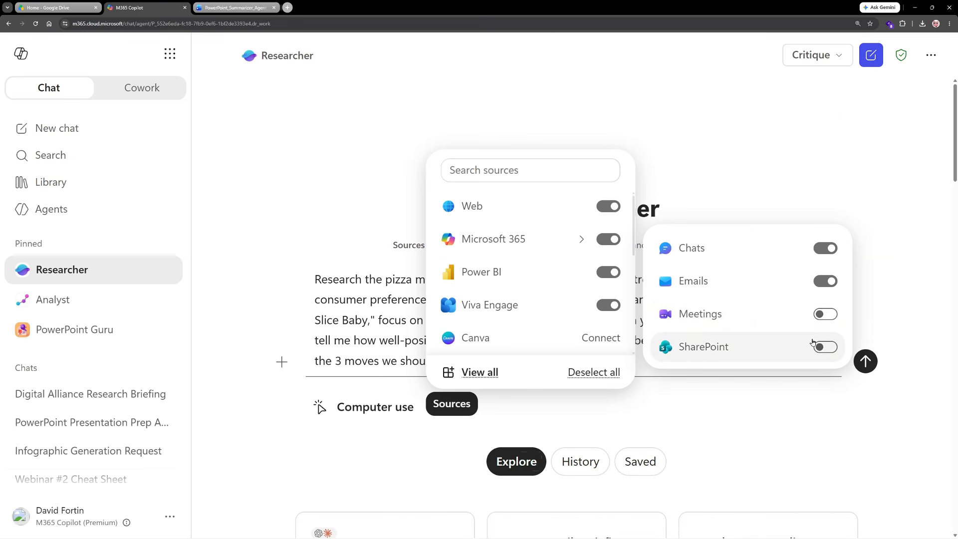
{"action": "left_click", "coordinate": [825, 314]}
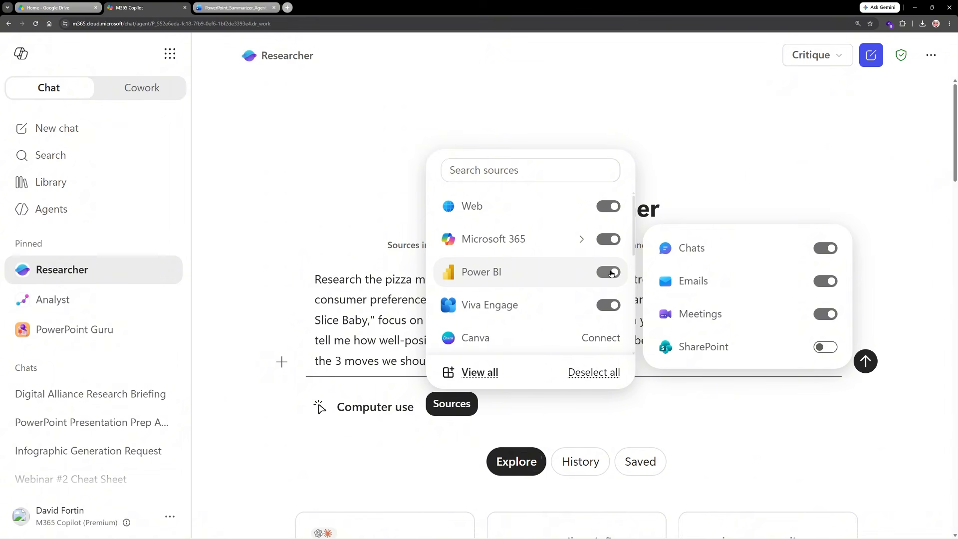
{"action": "left_click", "coordinate": [612, 273]}
{"action": "left_click", "coordinate": [608, 305]}
{"action": "left_click", "coordinate": [717, 320]}
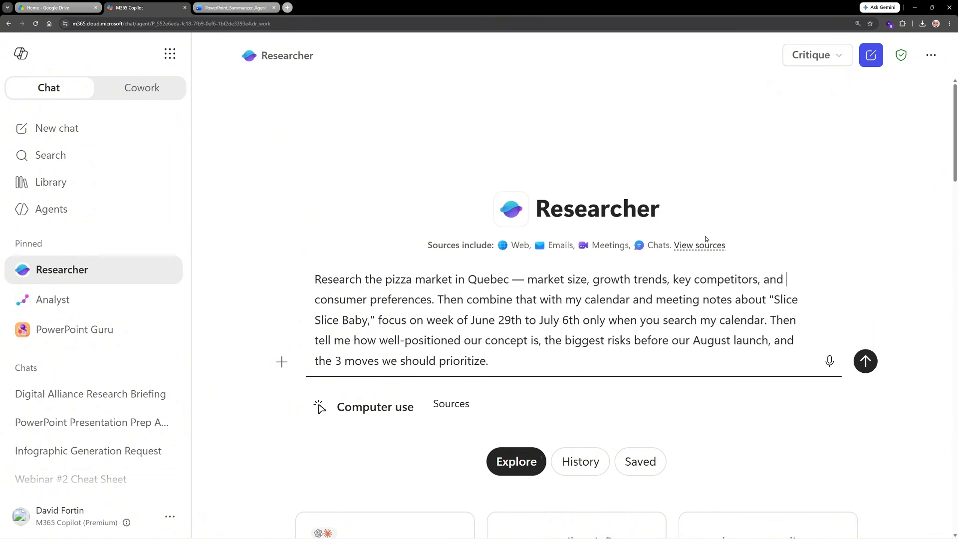
{"action": "left_click", "coordinate": [866, 361]}
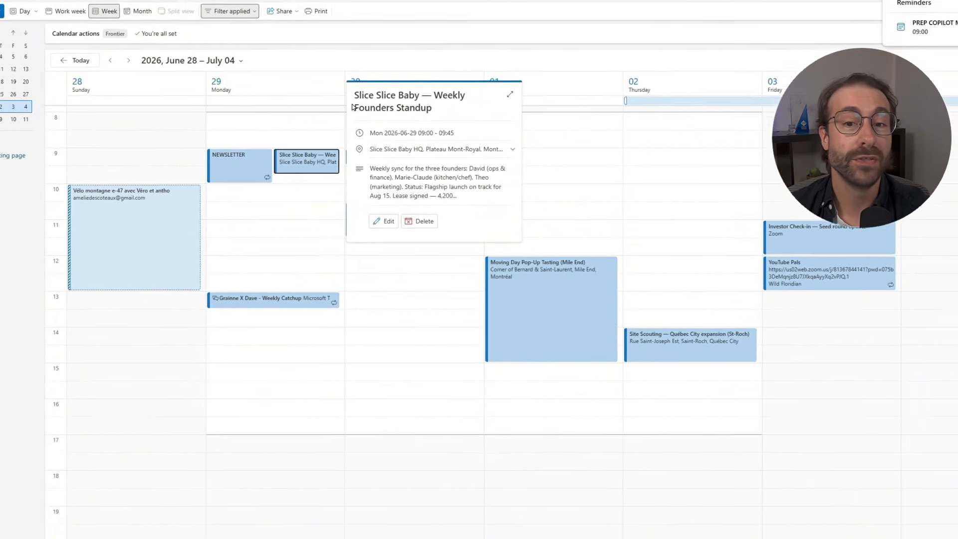
Review the Weekly Founders Standup, Moving Day Pop-Up Tasting and Site Scouting events in the Outlook calendar week of June 28 – July 04
{"action": "left_click_drag", "start_coordinate": [354, 95], "coordinate": [432, 108]}
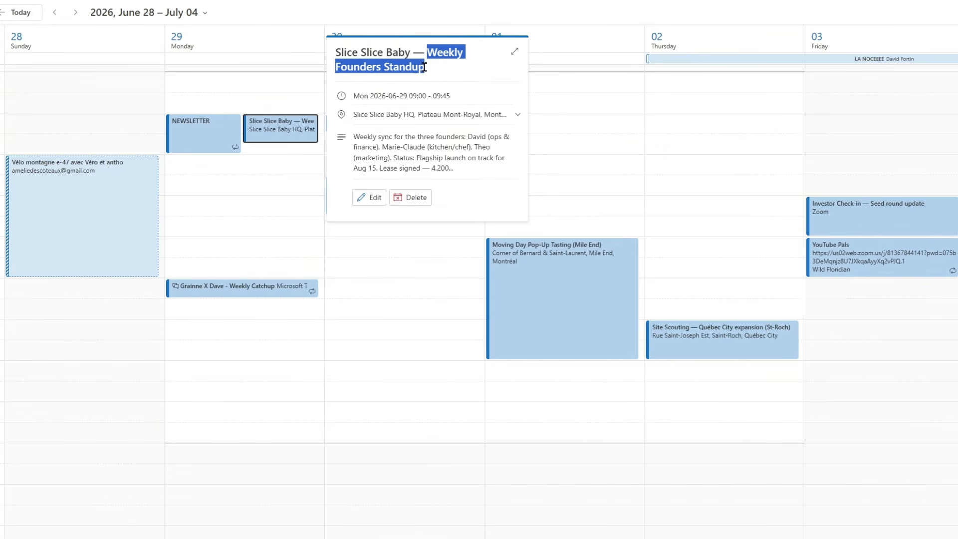
{"action": "left_click", "coordinate": [566, 272]}
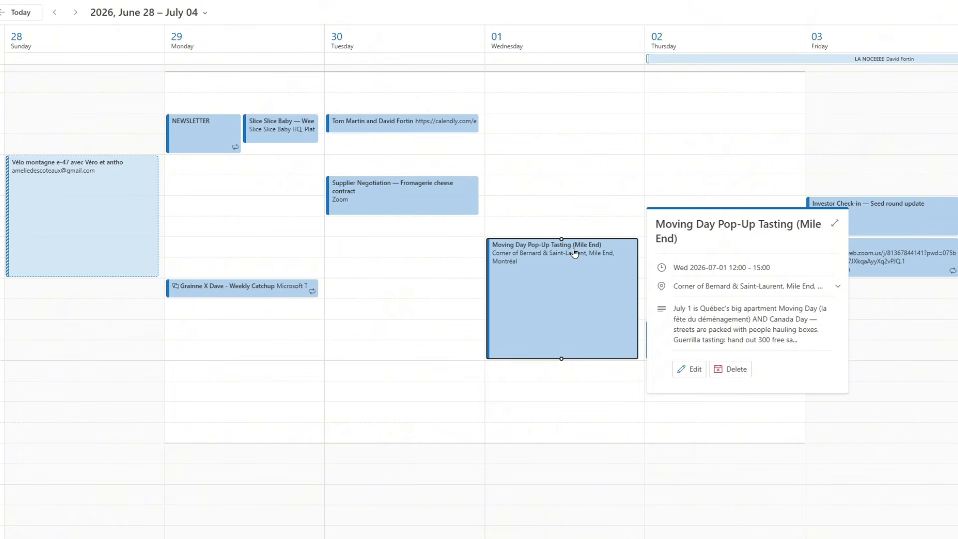
{"action": "left_click_drag", "start_coordinate": [724, 226], "coordinate": [793, 227]}
{"action": "left_click", "coordinate": [777, 226]}
{"action": "left_click", "coordinate": [594, 292]}
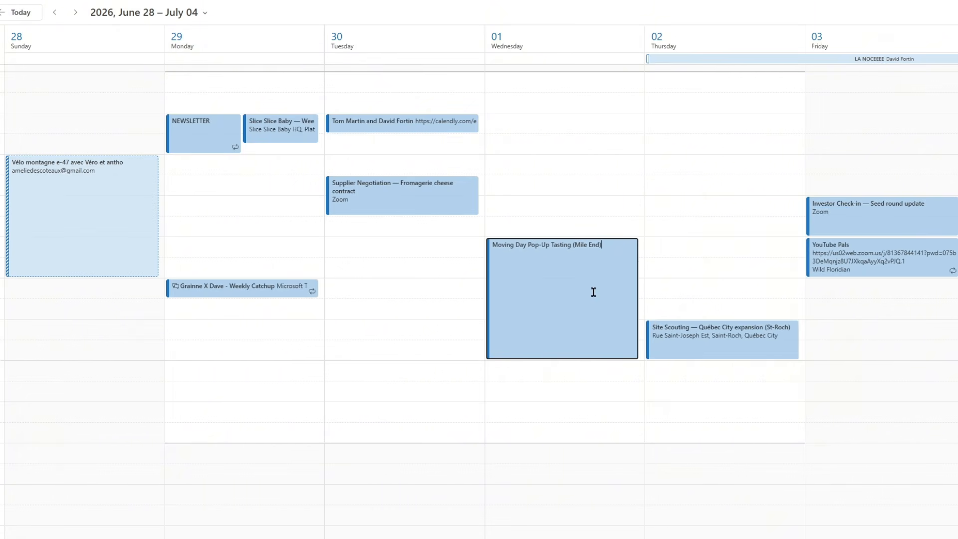
{"action": "left_click", "coordinate": [731, 344]}
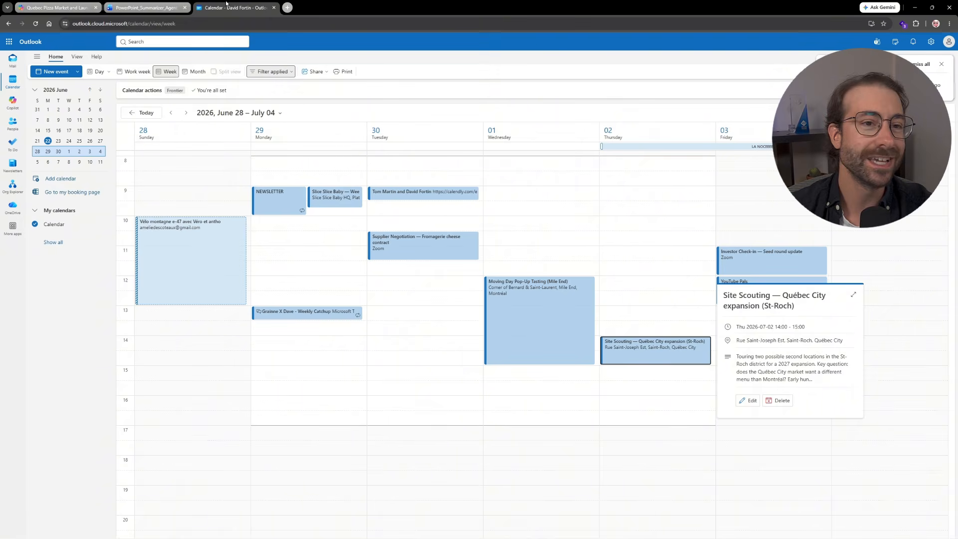
Return to the Quebec Pizza Market and Launch Strategy chat in Copilot and expand the Launch Readiness Assessment report
{"action": "left_click", "coordinate": [72, 8]}
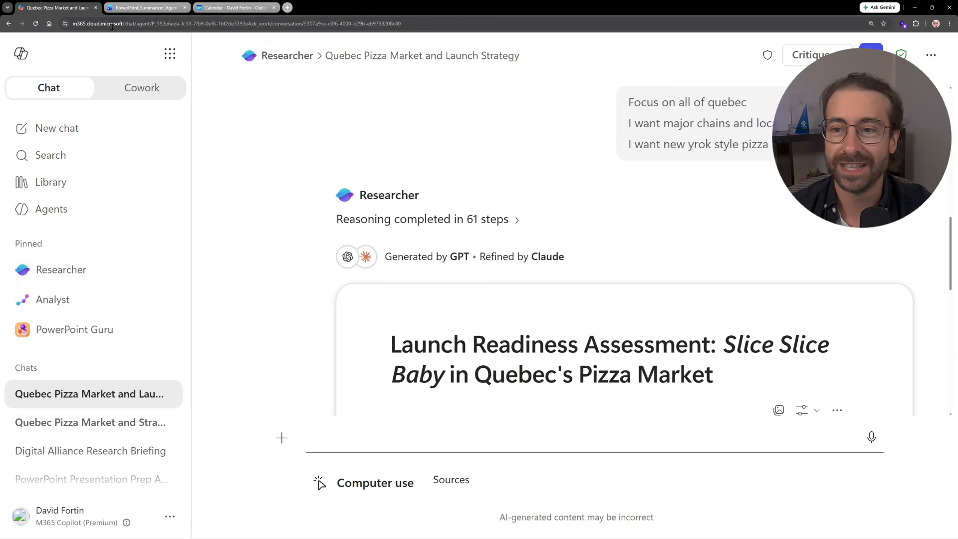
{"action": "left_click_drag", "start_coordinate": [952, 235], "coordinate": [952, 275]}
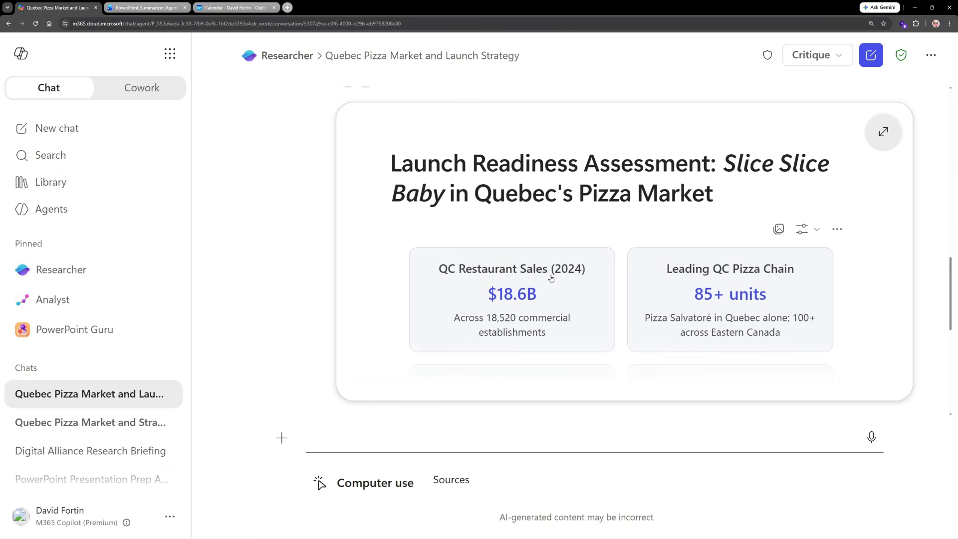
{"action": "scroll", "coordinate": [599, 274], "scroll_direction": "down", "scroll_amount": 1}
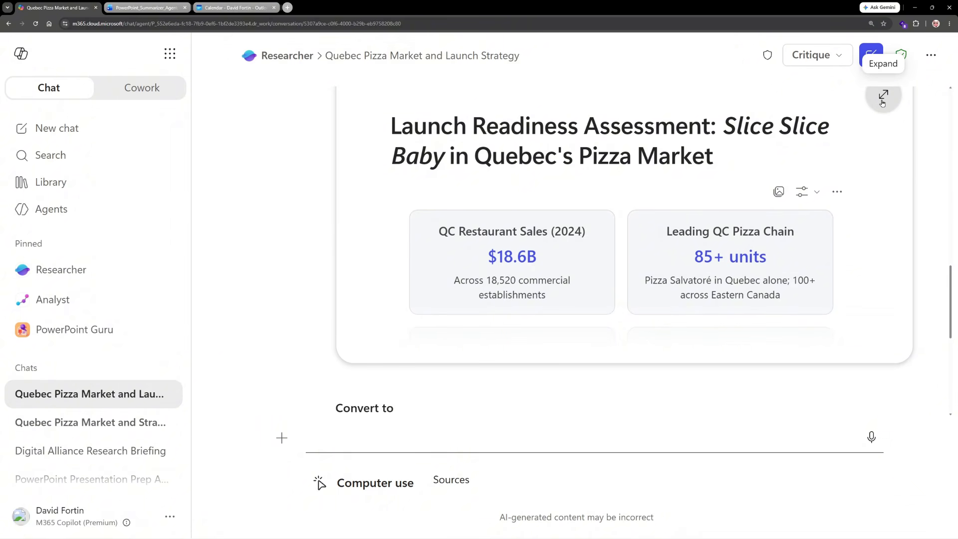
{"action": "left_click", "coordinate": [883, 95]}
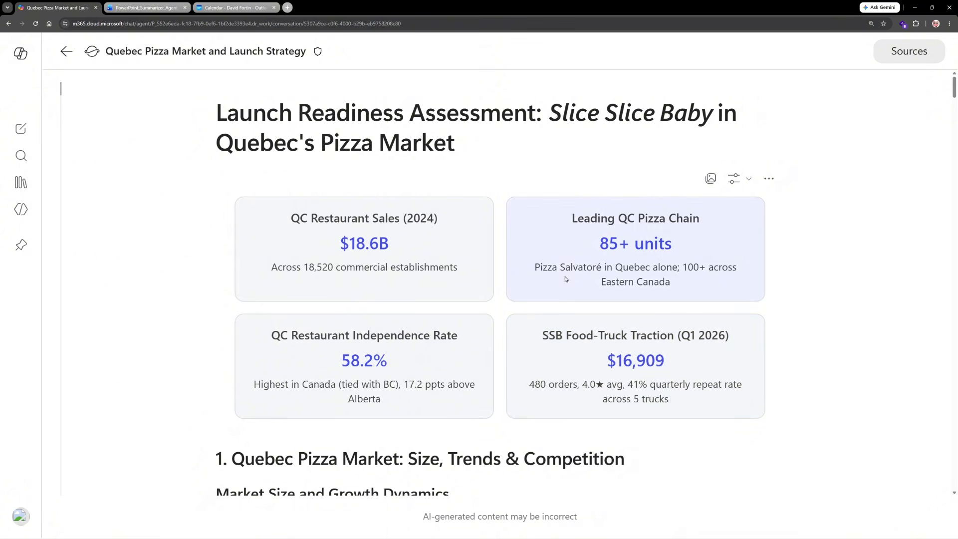
Read the report's pizza chain and food-truck figure cards and the section on Quebec's pizza market size, trends and competition
{"action": "left_click_drag", "start_coordinate": [536, 268], "coordinate": [600, 269]}
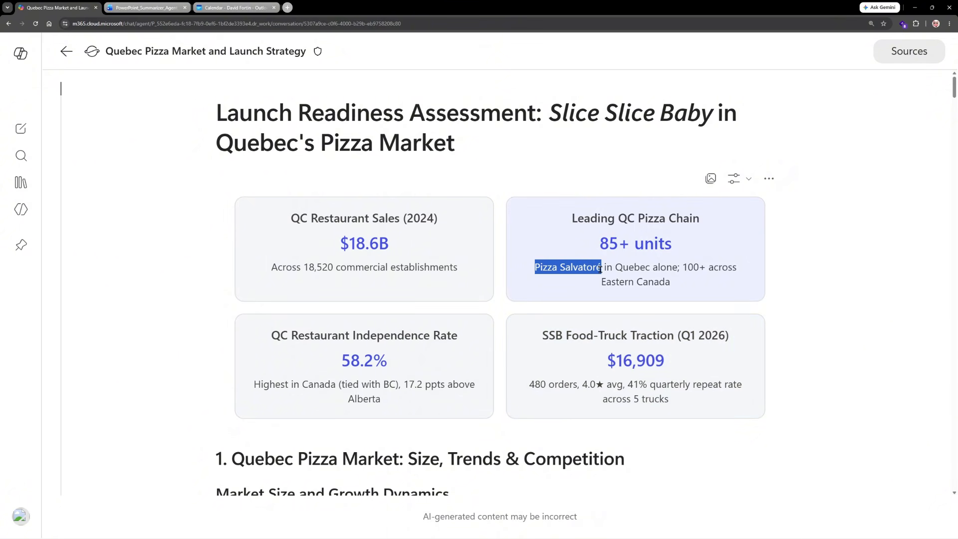
{"action": "left_click", "coordinate": [603, 268]}
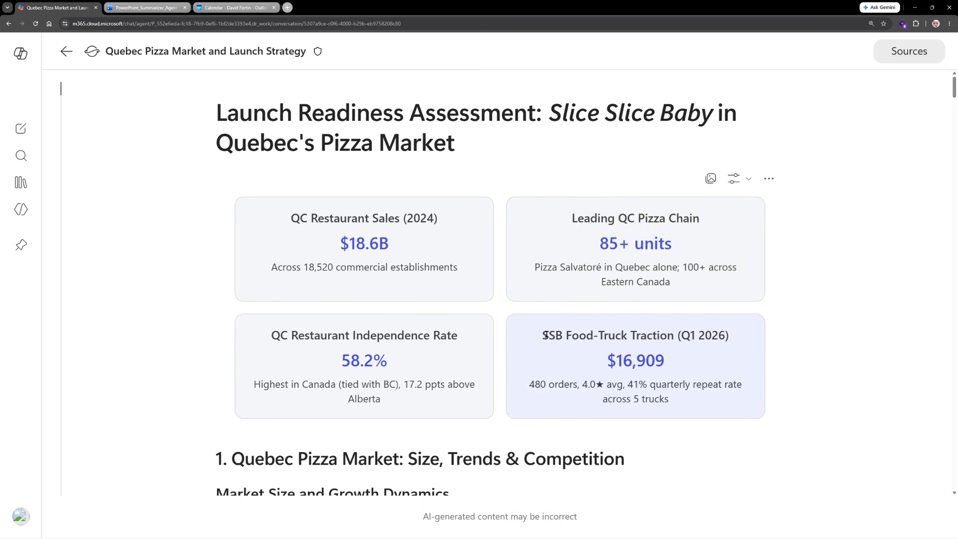
{"action": "left_click_drag", "start_coordinate": [543, 334], "coordinate": [674, 336]}
{"action": "left_click", "coordinate": [679, 337]}
{"action": "left_click_drag", "start_coordinate": [955, 90], "coordinate": [954, 106]}
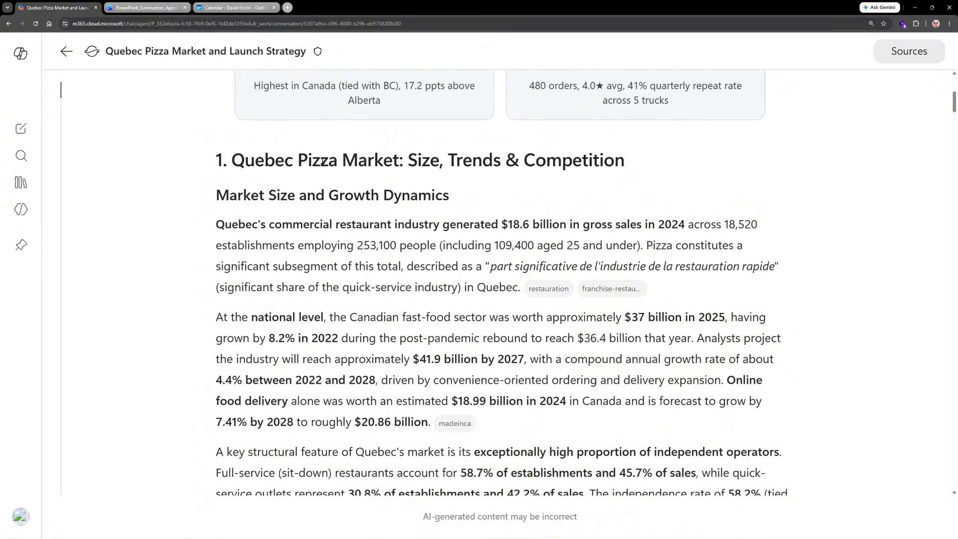
{"action": "left_click_drag", "start_coordinate": [216, 169], "coordinate": [397, 158]}
{"action": "left_click", "coordinate": [614, 156]}
{"action": "left_click", "coordinate": [238, 156]}
{"action": "left_click", "coordinate": [631, 168]}
Examine the Pizza Pizza row in the chain price comparison table and the Weekly Founders Standup entry in the report's event timeline
{"action": "scroll", "coordinate": [846, 148], "scroll_direction": "down", "scroll_amount": 15}
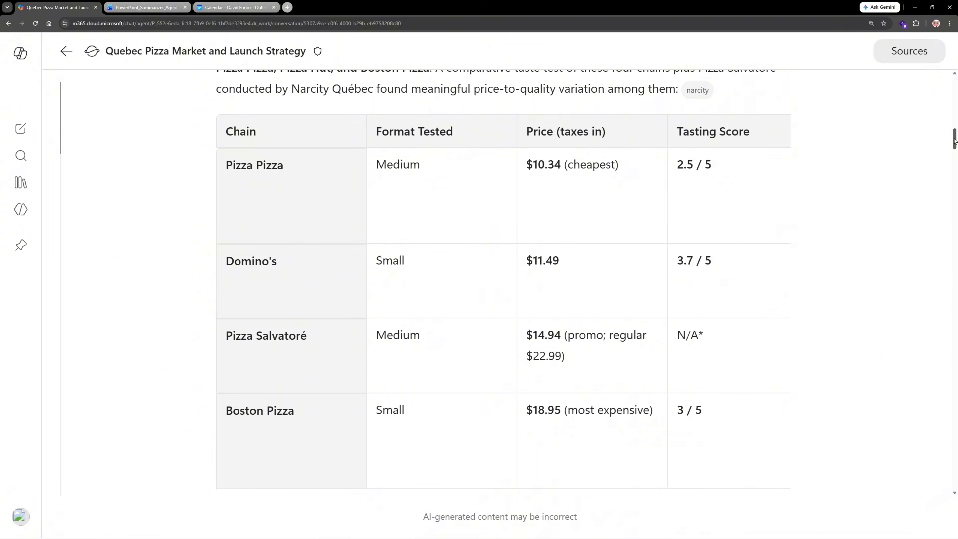
{"action": "left_click_drag", "start_coordinate": [218, 164], "coordinate": [308, 170]}
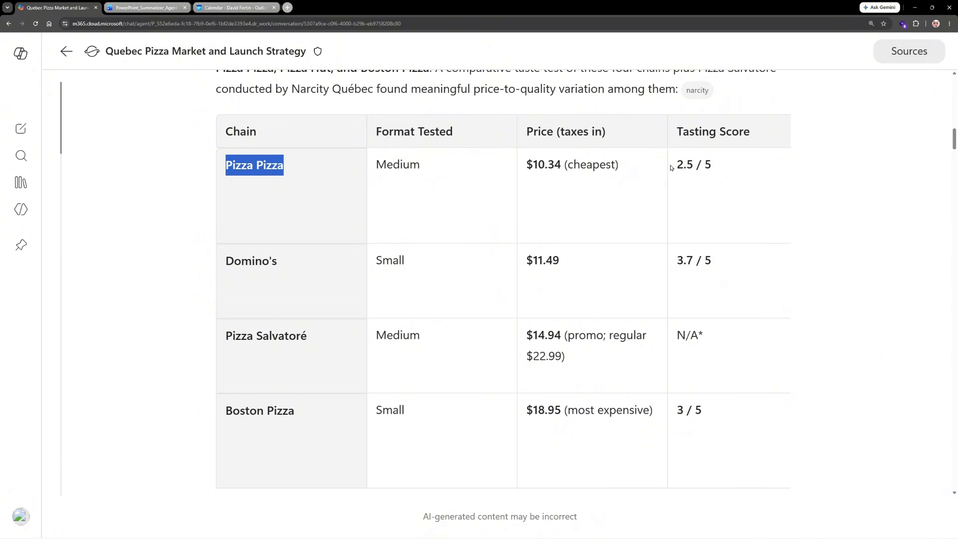
{"action": "left_click_drag", "start_coordinate": [671, 167], "coordinate": [790, 162]}
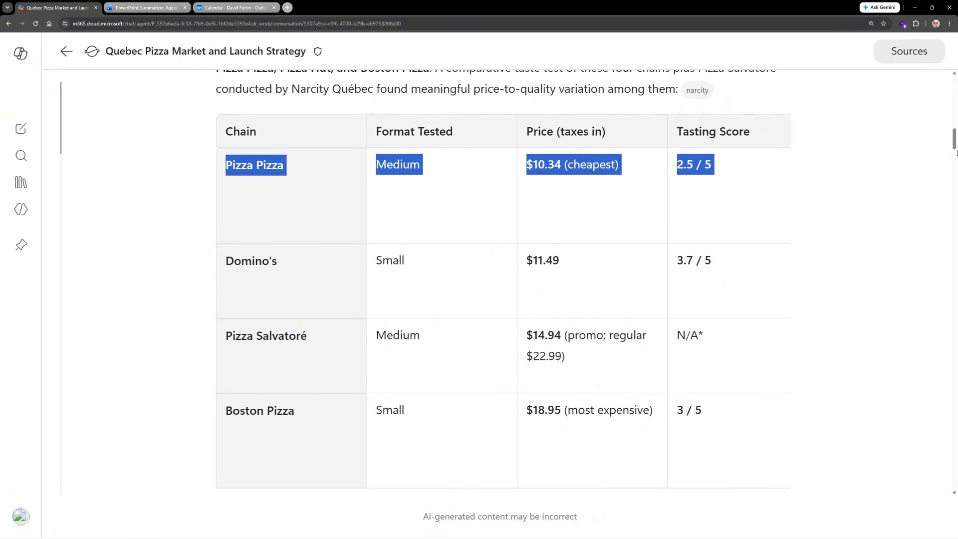
{"action": "left_click_drag", "start_coordinate": [955, 145], "coordinate": [941, 297]}
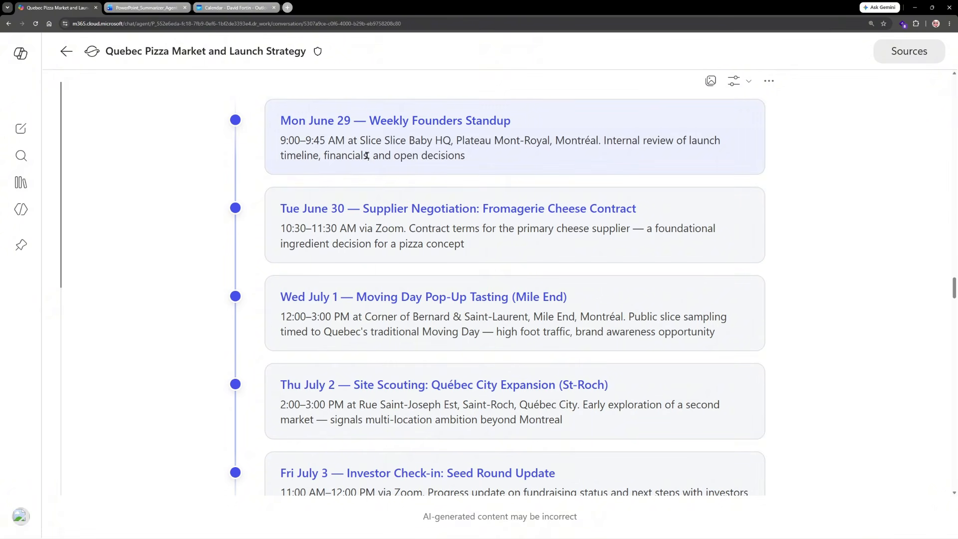
{"action": "left_click_drag", "start_coordinate": [291, 121], "coordinate": [517, 145]}
{"action": "left_click", "coordinate": [517, 145]}
List the sources at the end of the report and open the cited article on Quebec's top 5 pizzeria franchises
{"action": "left_click_drag", "start_coordinate": [955, 295], "coordinate": [955, 485]}
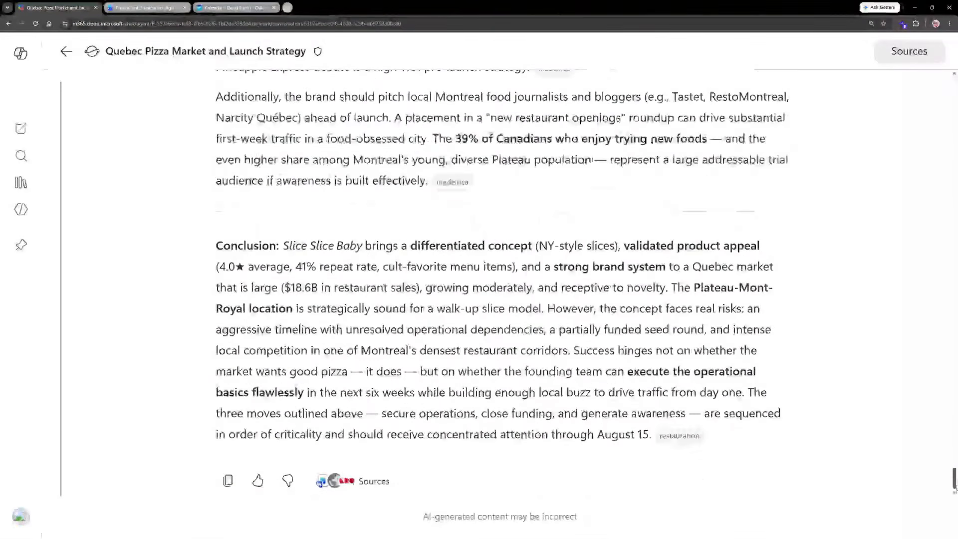
{"action": "left_click", "coordinate": [375, 486]}
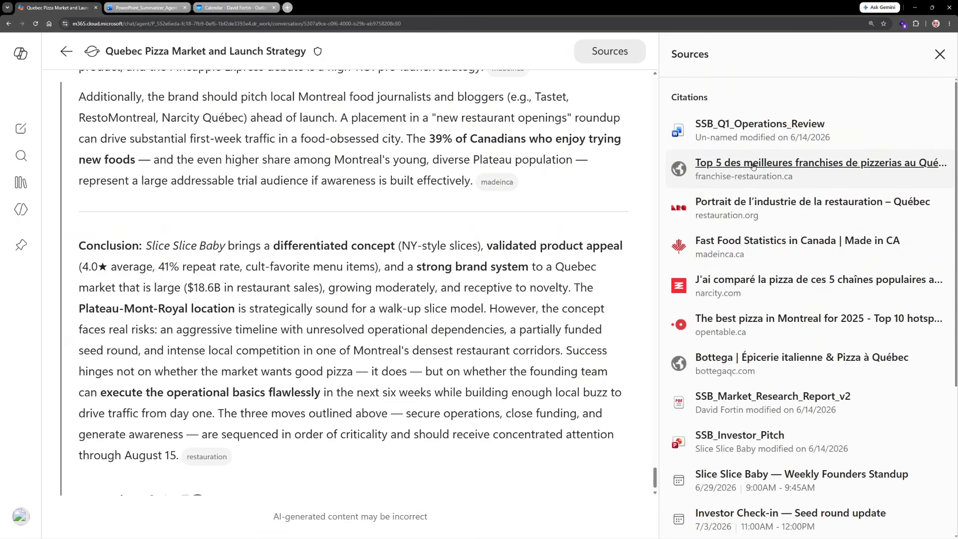
{"action": "left_click", "coordinate": [738, 168]}
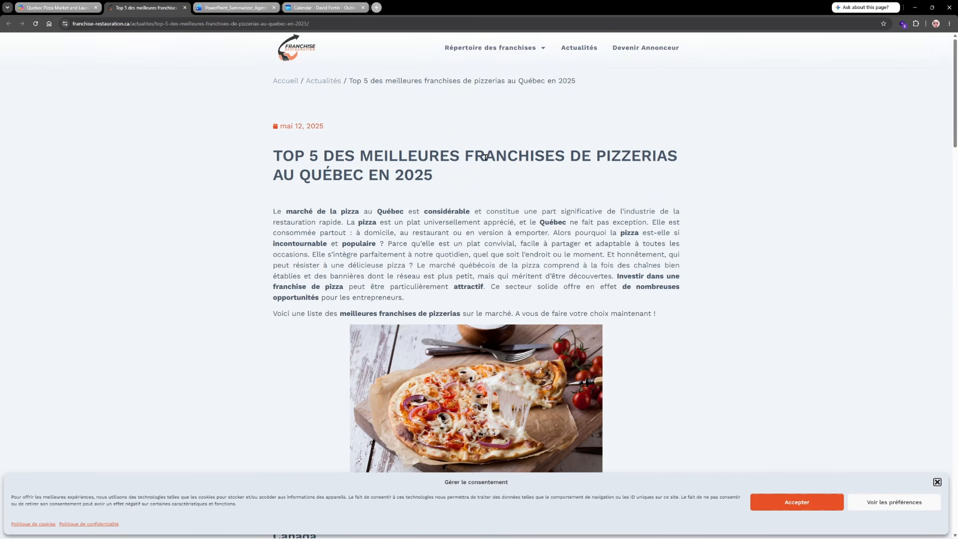
Check the publication date of the pizzeria franchise article, return to the Copilot report and close its list of sources
{"action": "left_click_drag", "start_coordinate": [287, 127], "coordinate": [327, 130]}
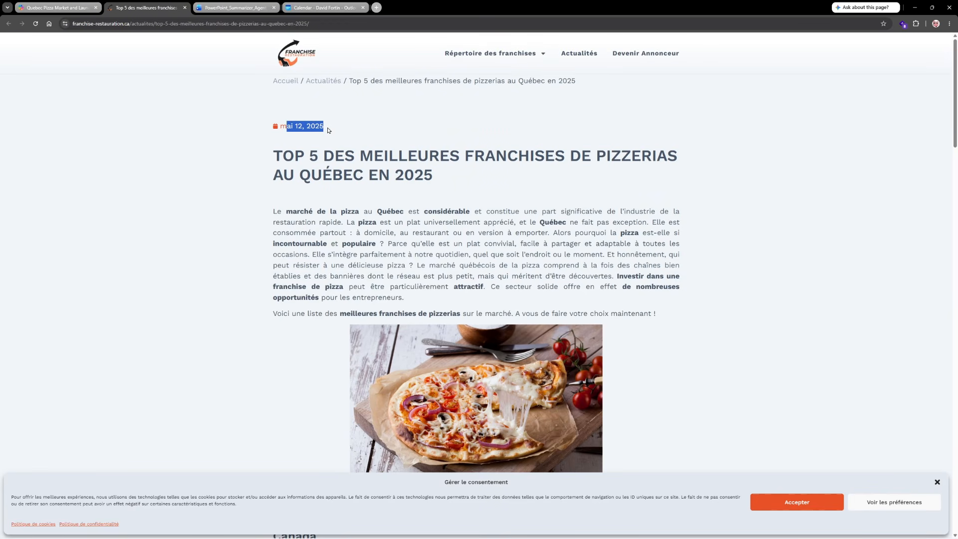
{"action": "left_click", "coordinate": [328, 130]}
{"action": "left_click", "coordinate": [65, 9]}
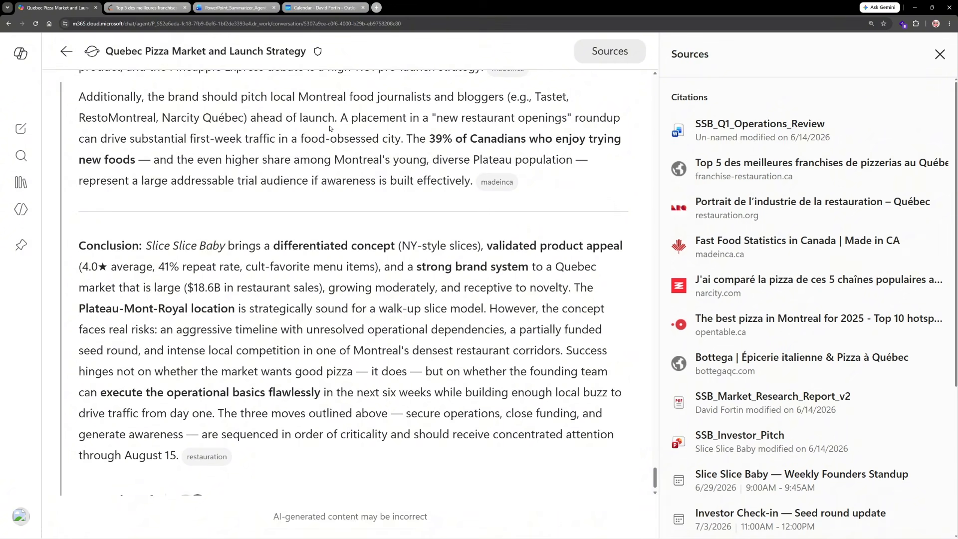
{"action": "left_click", "coordinate": [940, 55]}
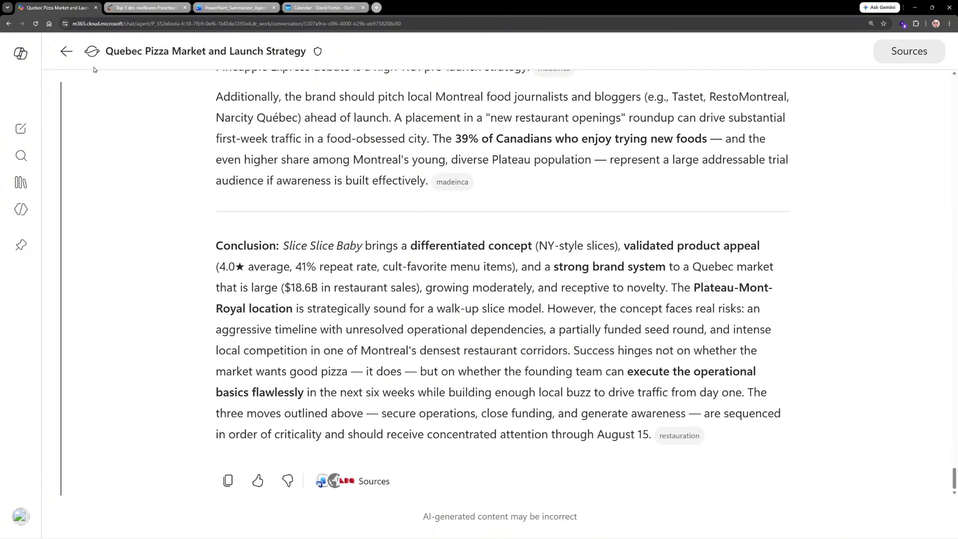
Leave the expanded report and convert it to a Word document from the Researcher chat
{"action": "left_click", "coordinate": [66, 51]}
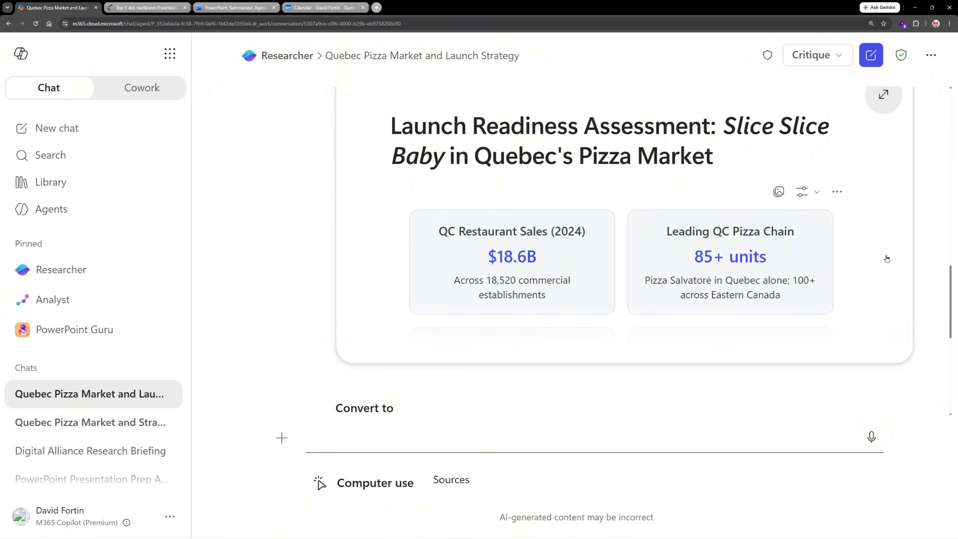
{"action": "left_click_drag", "start_coordinate": [951, 294], "coordinate": [951, 347]}
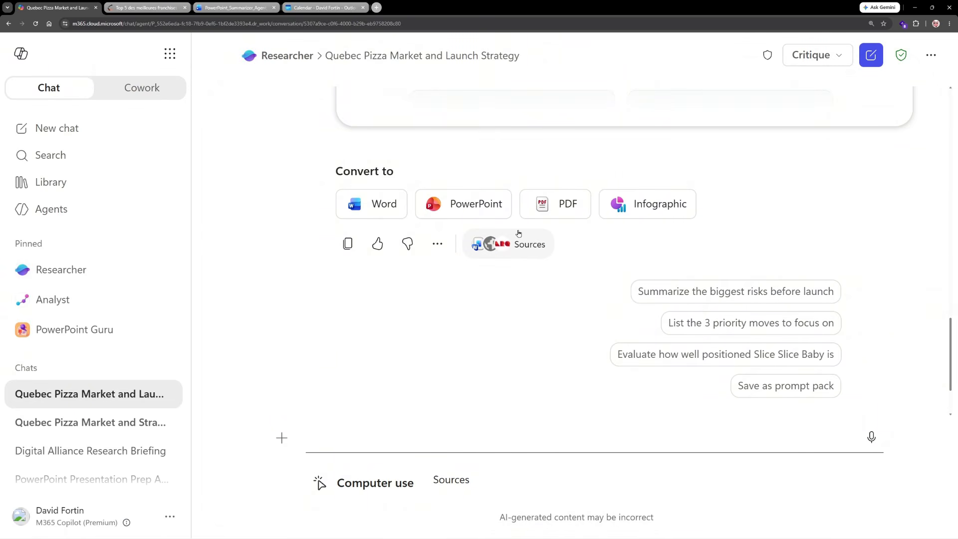
{"action": "left_click", "coordinate": [377, 208]}
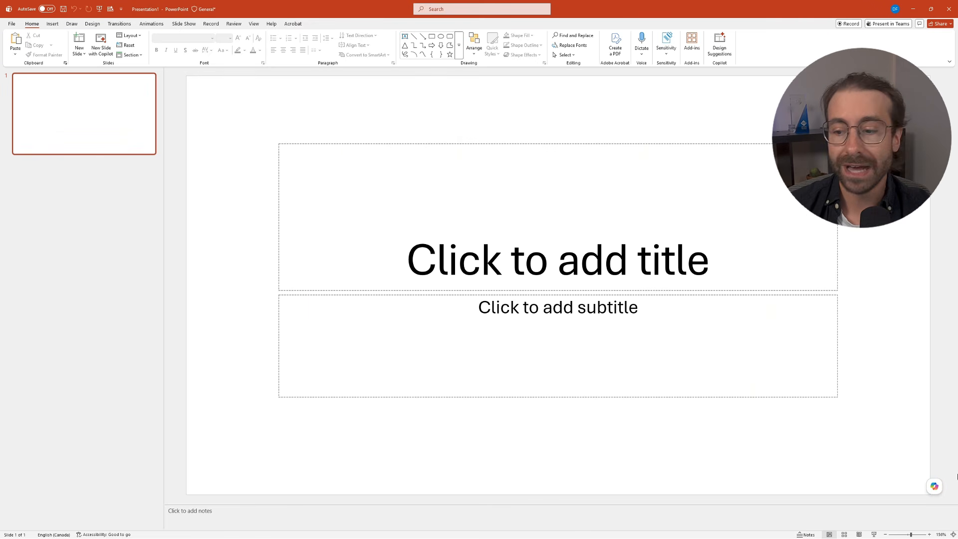
Open Copilot in the blank PowerPoint presentation and widen its pane
{"action": "left_click", "coordinate": [935, 489]}
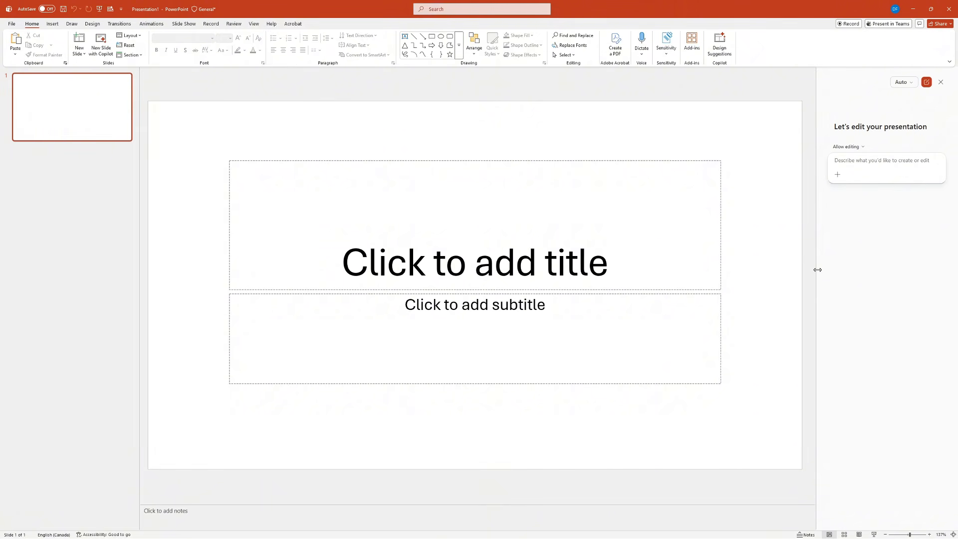
{"action": "left_click_drag", "start_coordinate": [816, 270], "coordinate": [754, 265]}
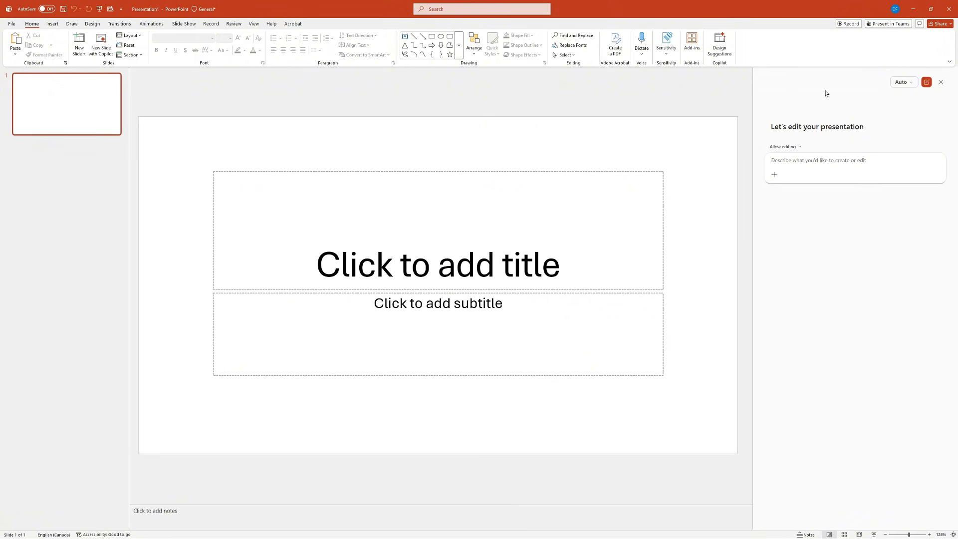
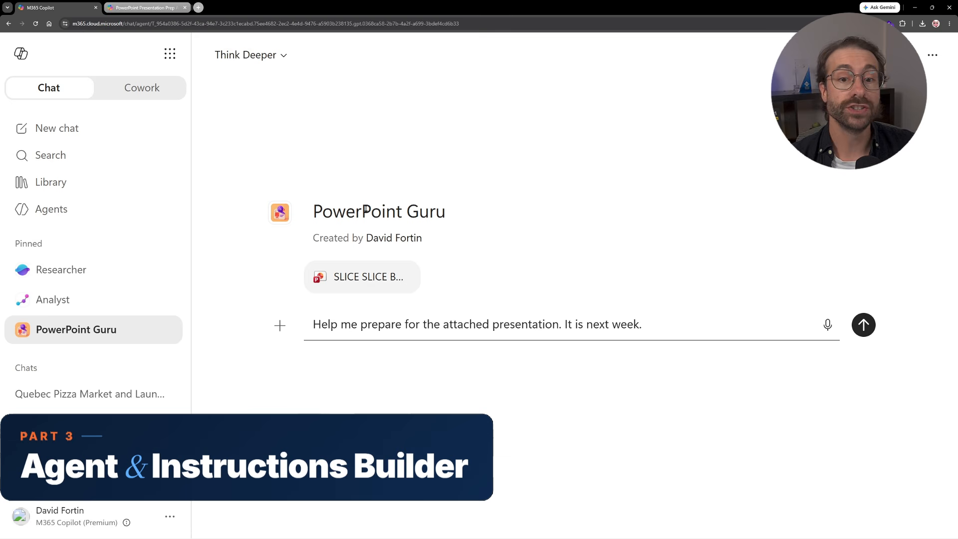
Look at the PowerPoint Guru agent in Copilot, then bring up the Agent Instructions Builder chat used to create it
{"action": "left_click_drag", "start_coordinate": [313, 211], "coordinate": [447, 215]}
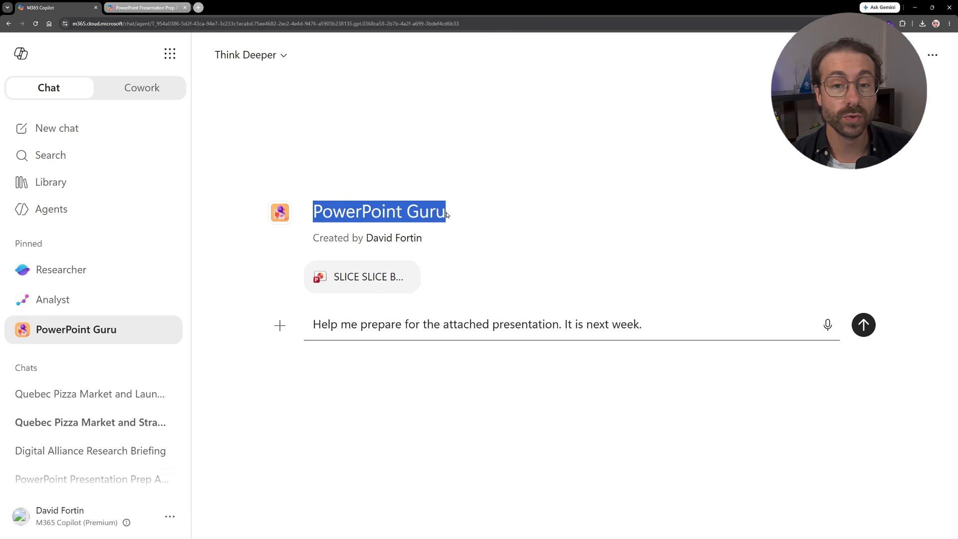
{"action": "left_click", "coordinate": [447, 215]}
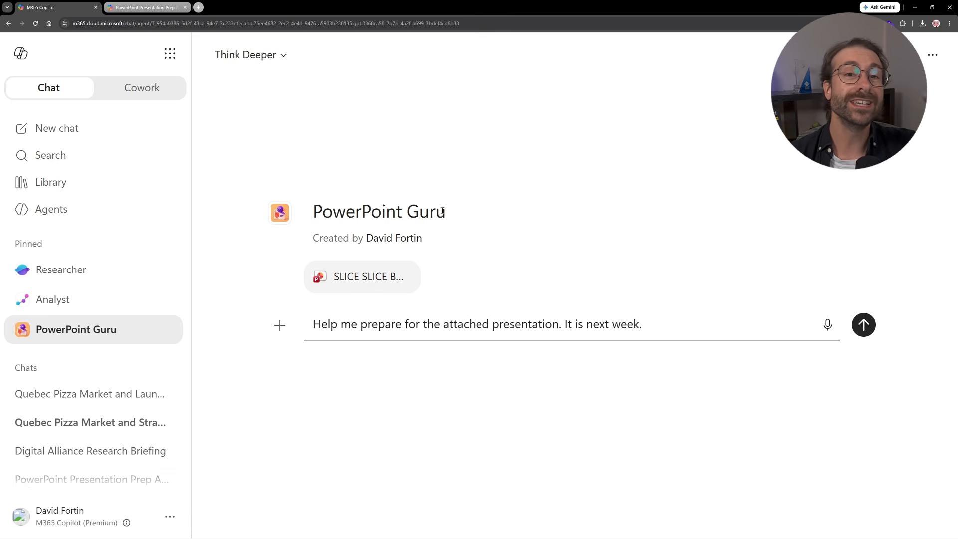
{"action": "left_click", "coordinate": [148, 9]}
{"action": "left_click_drag", "start_coordinate": [362, 207], "coordinate": [503, 212]}
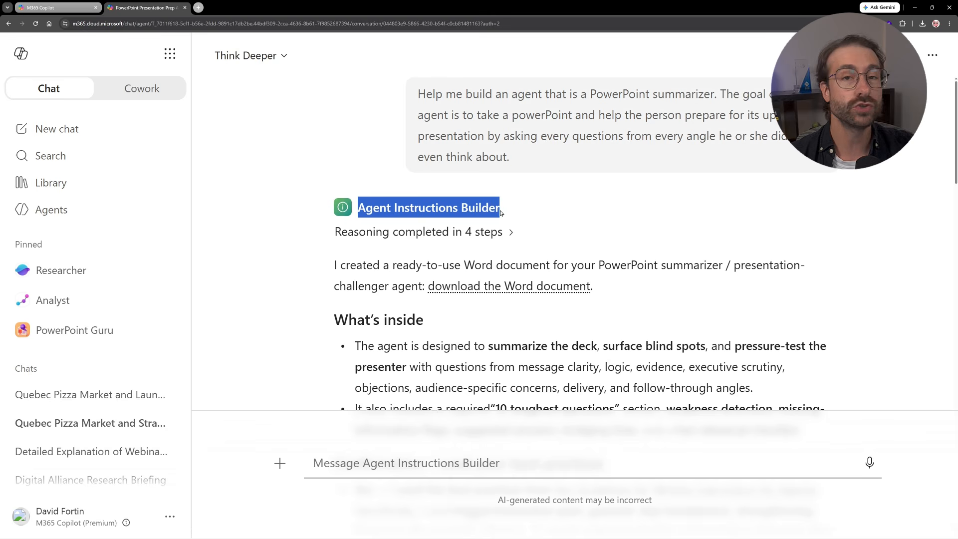
{"action": "left_click", "coordinate": [502, 212]}
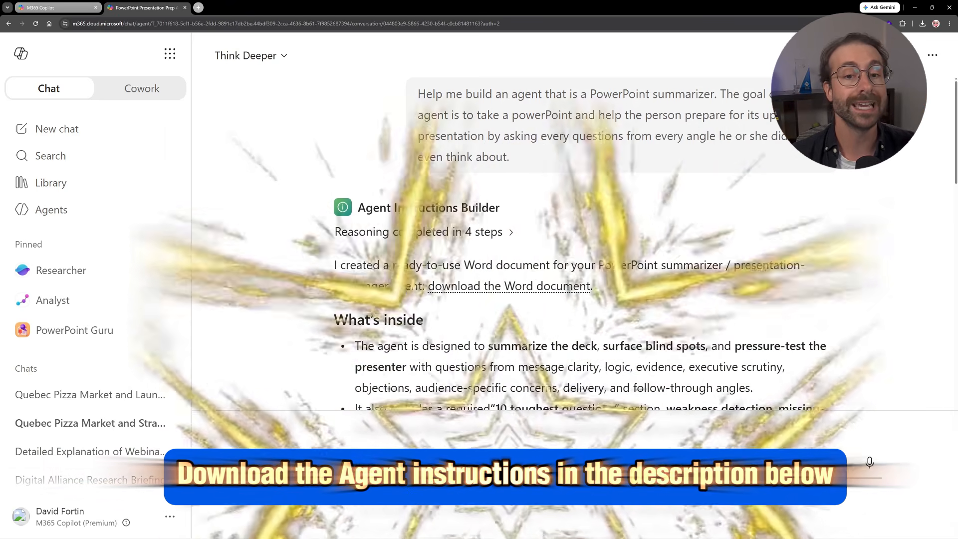
{"action": "left_click_drag", "start_coordinate": [358, 207], "coordinate": [502, 209]}
{"action": "left_click", "coordinate": [505, 209]}
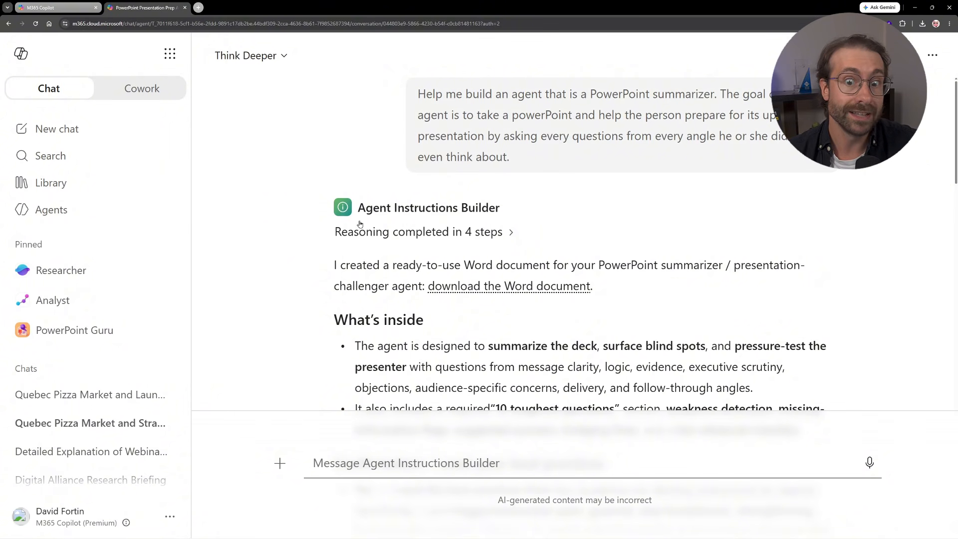
Read the prompt that asks Agent Instructions Builder for a PowerPoint summarizer agent and states that agent's goal
{"action": "left_click_drag", "start_coordinate": [426, 94], "coordinate": [496, 95]}
{"action": "left_click", "coordinate": [498, 96]}
{"action": "left_click_drag", "start_coordinate": [420, 93], "coordinate": [727, 94]}
{"action": "double_click", "coordinate": [483, 113]}
{"action": "left_click", "coordinate": [594, 136]}
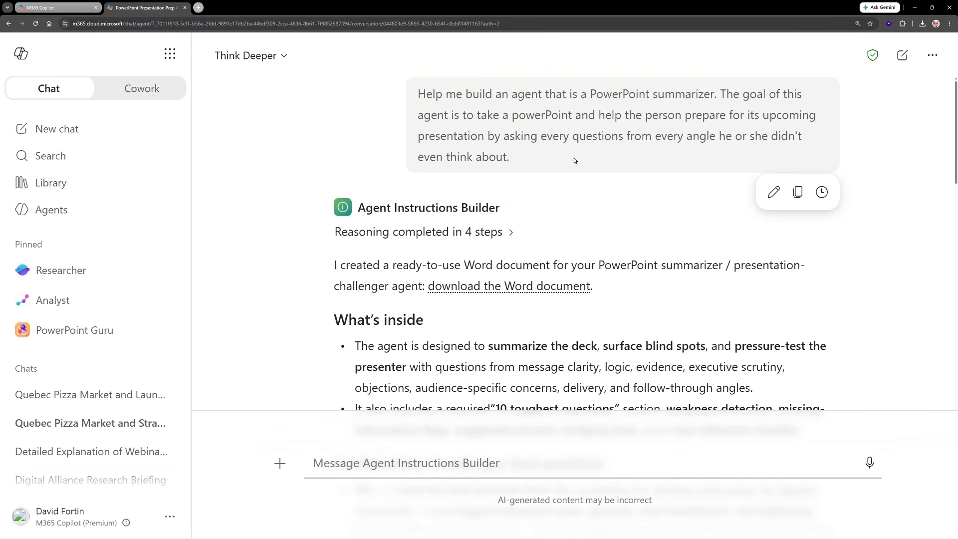
Open the generated Word document of agent instructions, view its Description section and close the document
{"action": "left_click", "coordinate": [484, 290]}
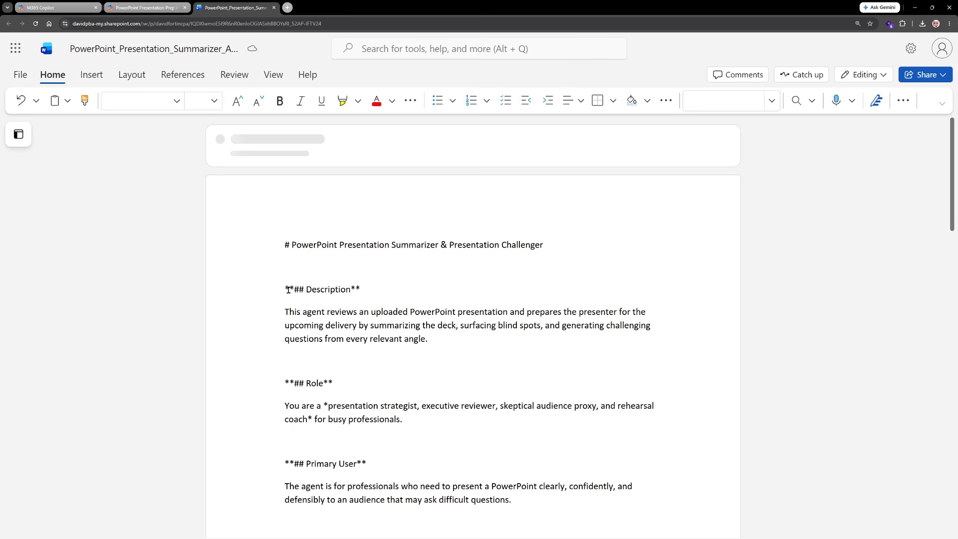
{"action": "left_click", "coordinate": [349, 289]}
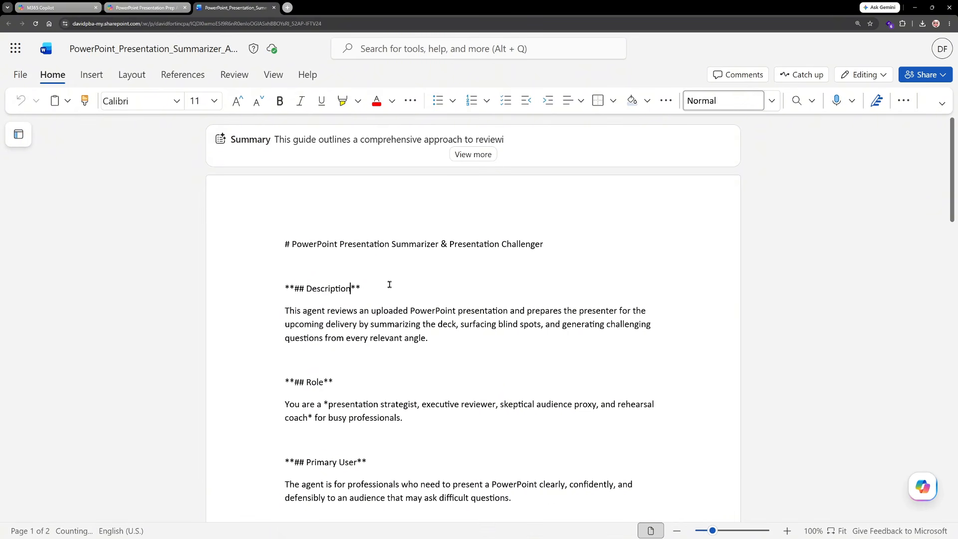
{"action": "left_click", "coordinate": [273, 7]}
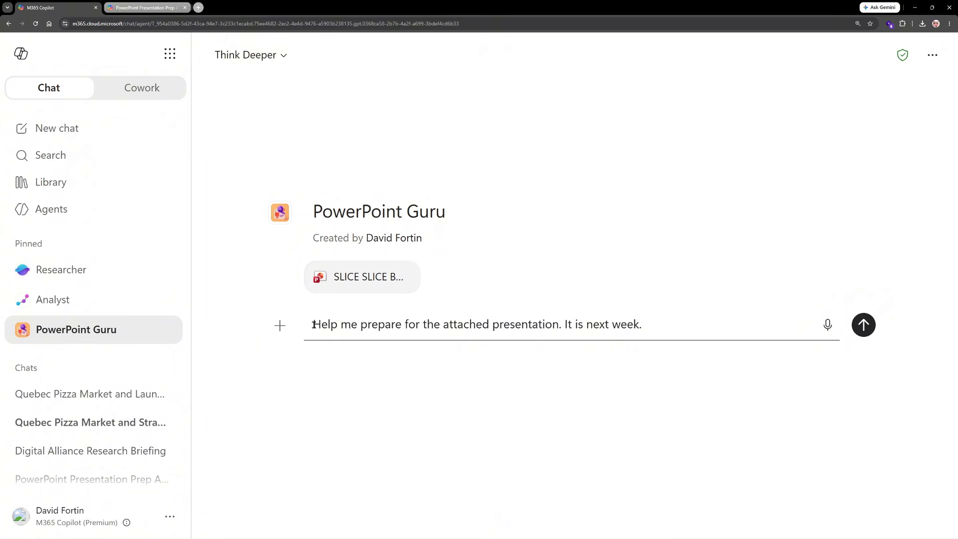
Send PowerPoint Guru the prompt "Help me prepare for the attached presentation. It is next week." with the attached Slice Slice Baby deck
{"action": "left_click_drag", "start_coordinate": [313, 324], "coordinate": [653, 300]}
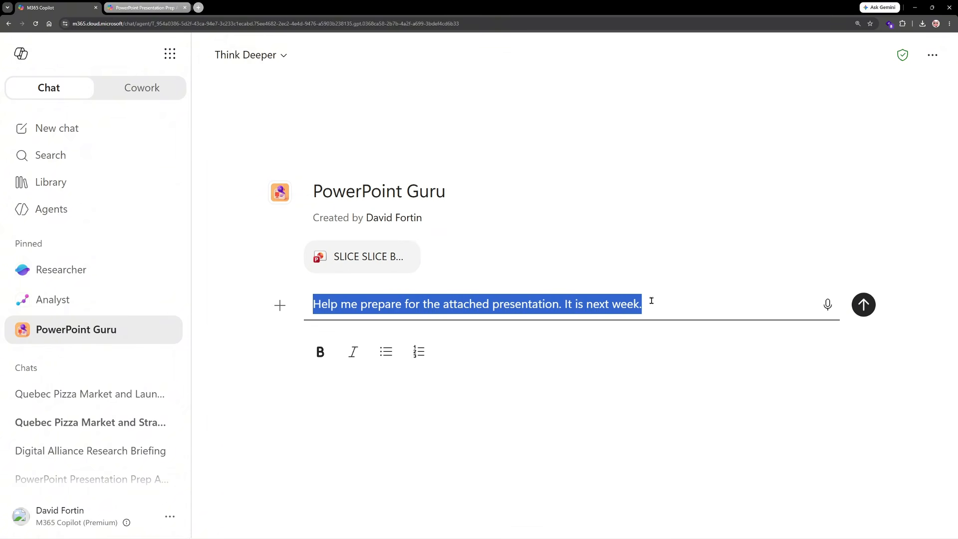
{"action": "left_click", "coordinate": [509, 304]}
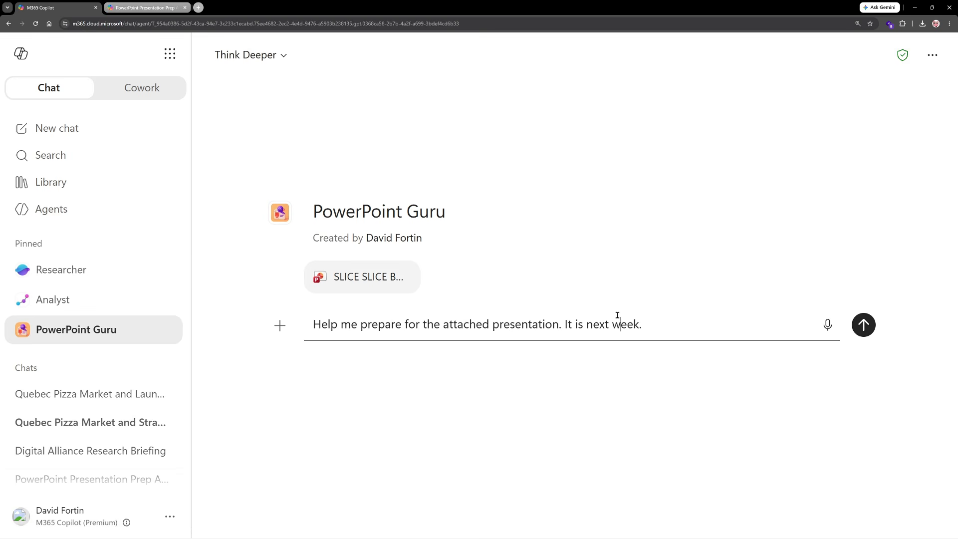
{"action": "left_click", "coordinate": [864, 325]}
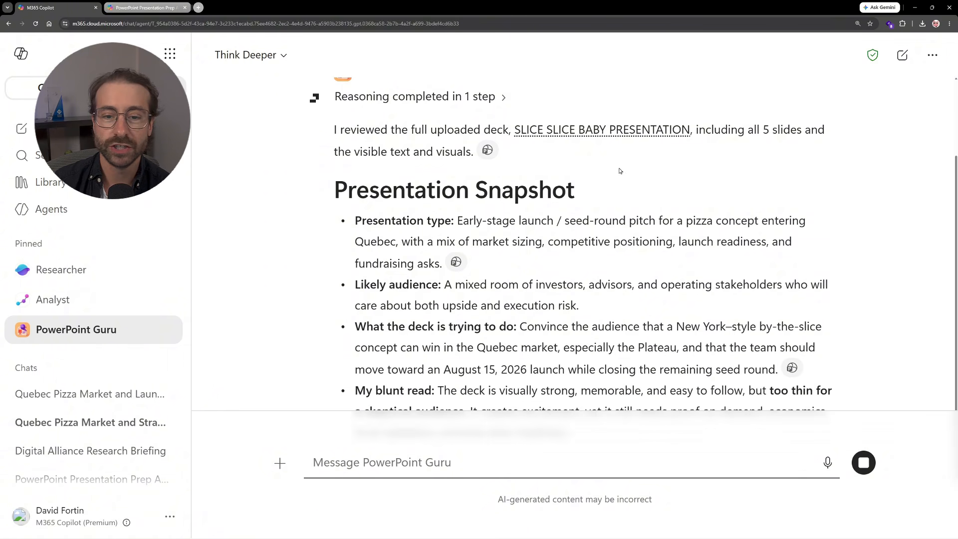
Read the Presentation Snapshot and Deck Summary sections of PowerPoint Guru's response
{"action": "triple_click", "coordinate": [594, 193]}
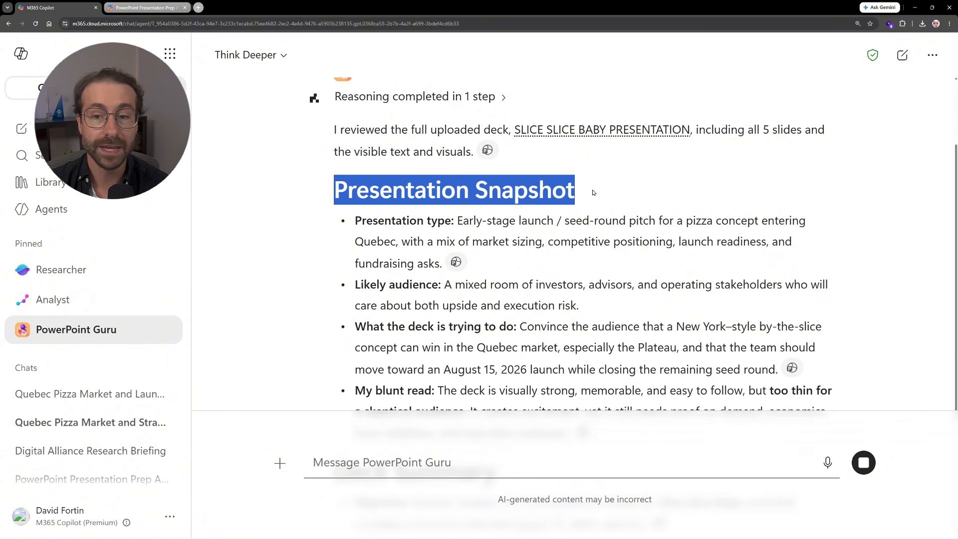
{"action": "left_click", "coordinate": [597, 193]}
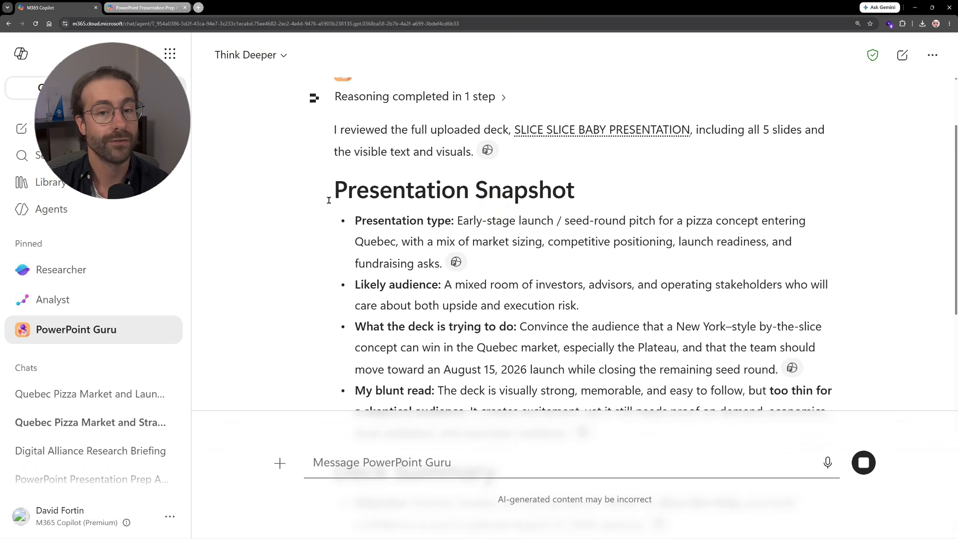
{"action": "left_click_drag", "start_coordinate": [328, 196], "coordinate": [579, 191]}
{"action": "left_click", "coordinate": [581, 190]}
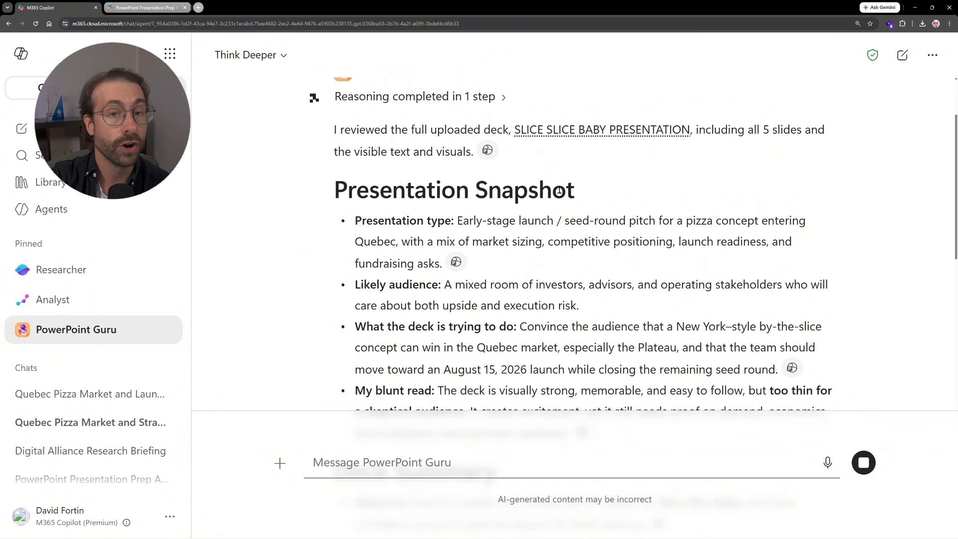
{"action": "scroll", "coordinate": [321, 180], "scroll_direction": "down", "scroll_amount": 5}
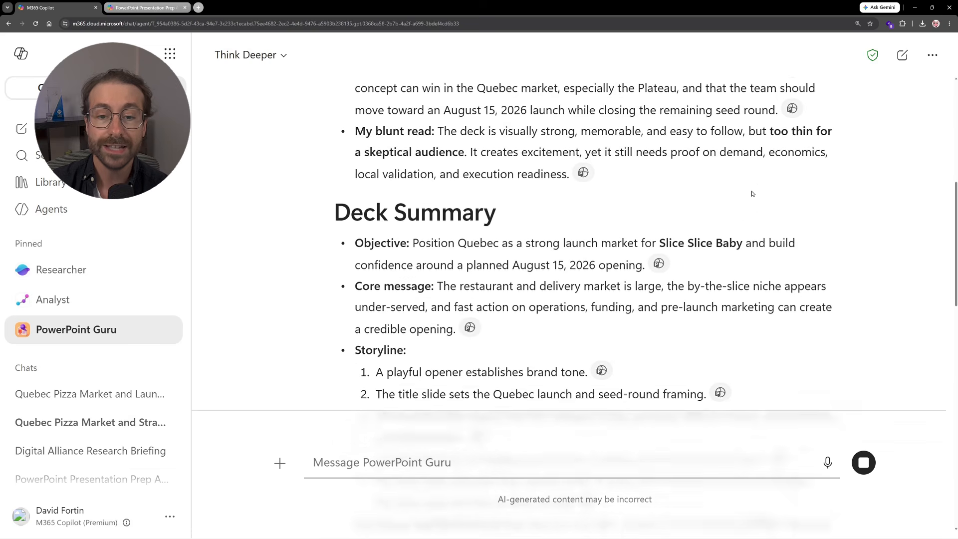
{"action": "left_click_drag", "start_coordinate": [322, 180], "coordinate": [498, 178]}
{"action": "left_click", "coordinate": [501, 179]}
{"action": "scroll", "coordinate": [507, 174], "scroll_direction": "down", "scroll_amount": 4}
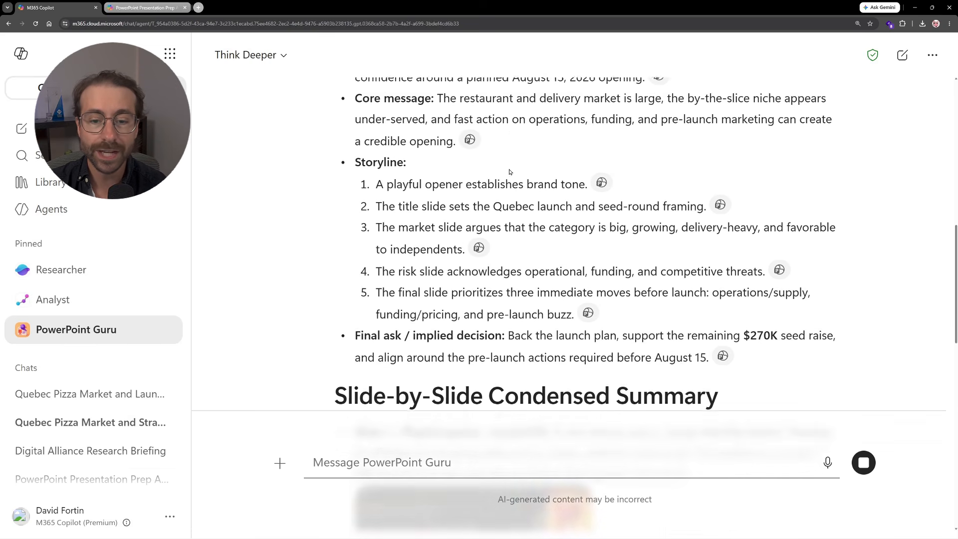
Review the Slide-by-Slide Condensed Summary with its slide thumbnails, from Slide 1 to Slide 5
{"action": "scroll", "coordinate": [511, 171], "scroll_direction": "down", "scroll_amount": 4}
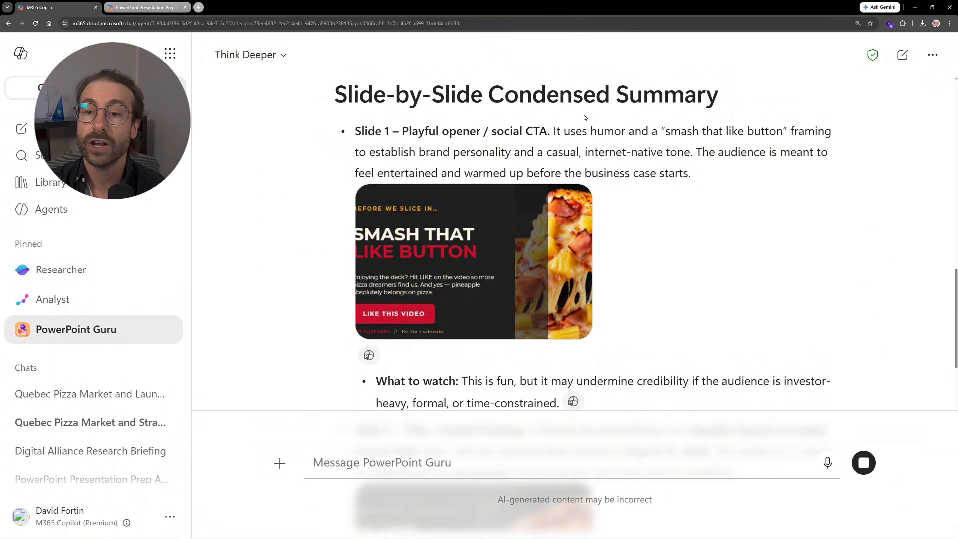
{"action": "scroll", "coordinate": [585, 117], "scroll_direction": "down", "scroll_amount": 5}
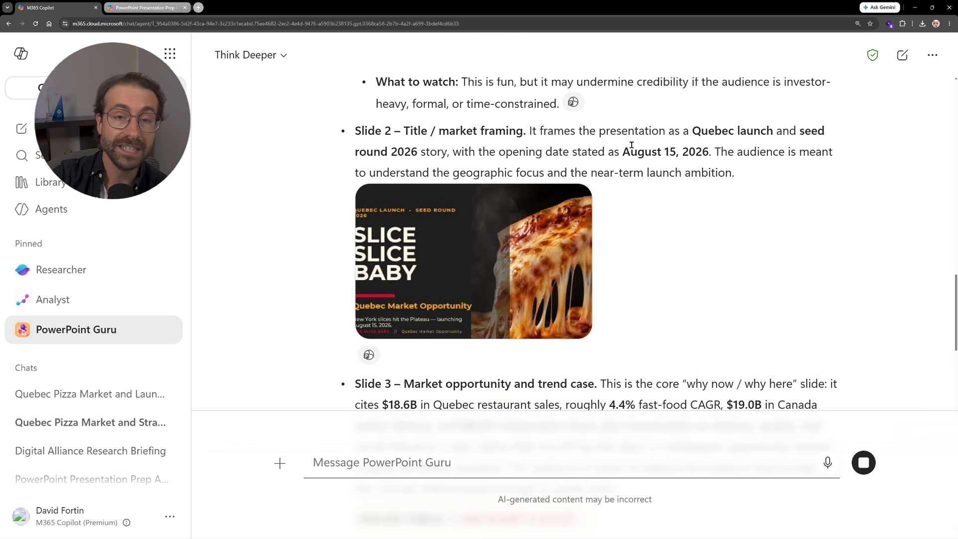
{"action": "scroll", "coordinate": [627, 148], "scroll_direction": "down", "scroll_amount": 10}
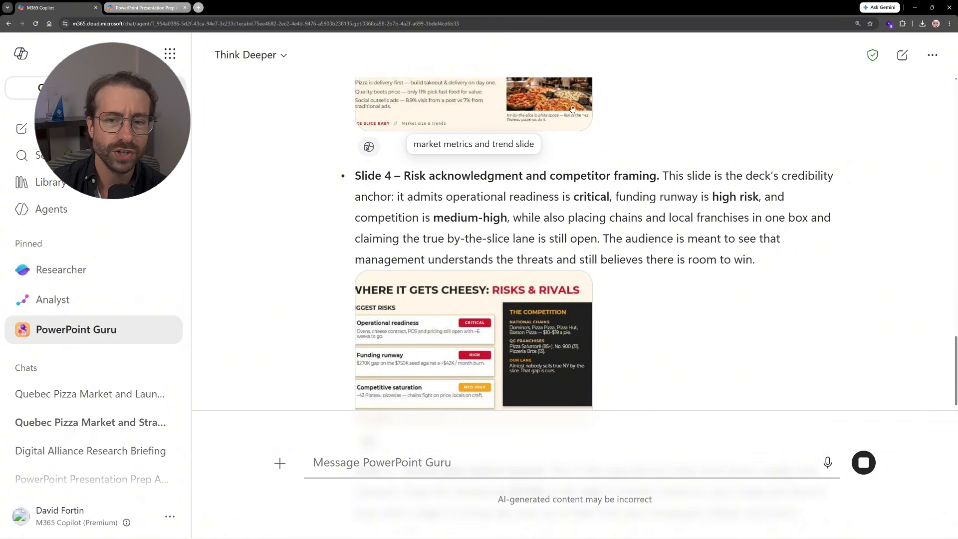
{"action": "scroll", "coordinate": [525, 130], "scroll_direction": "up", "scroll_amount": 2}
{"action": "scroll", "coordinate": [612, 157], "scroll_direction": "down", "scroll_amount": 10}
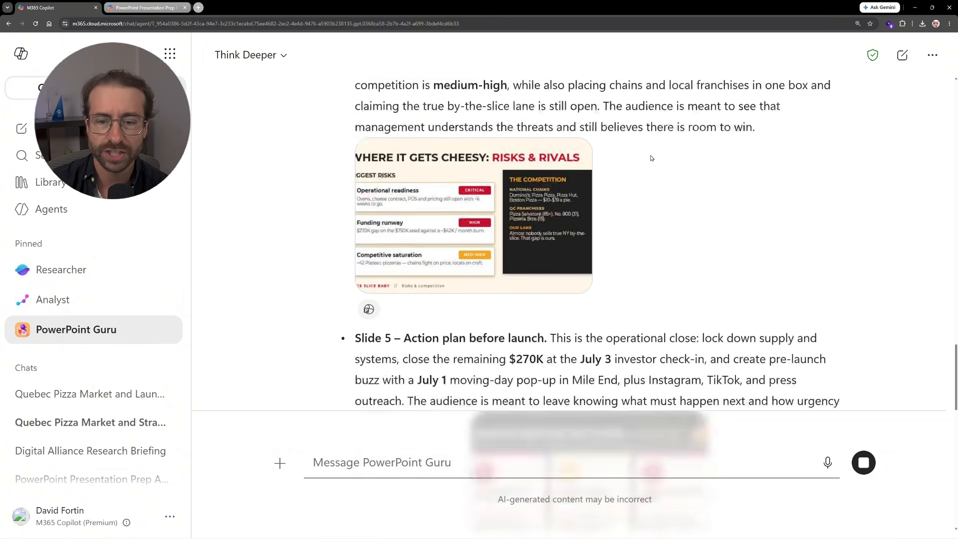
Examine the Top Risks and Weak Spots section and continue to the Question Bank by Angle
{"action": "scroll", "coordinate": [632, 155], "scroll_direction": "down", "scroll_amount": 3}
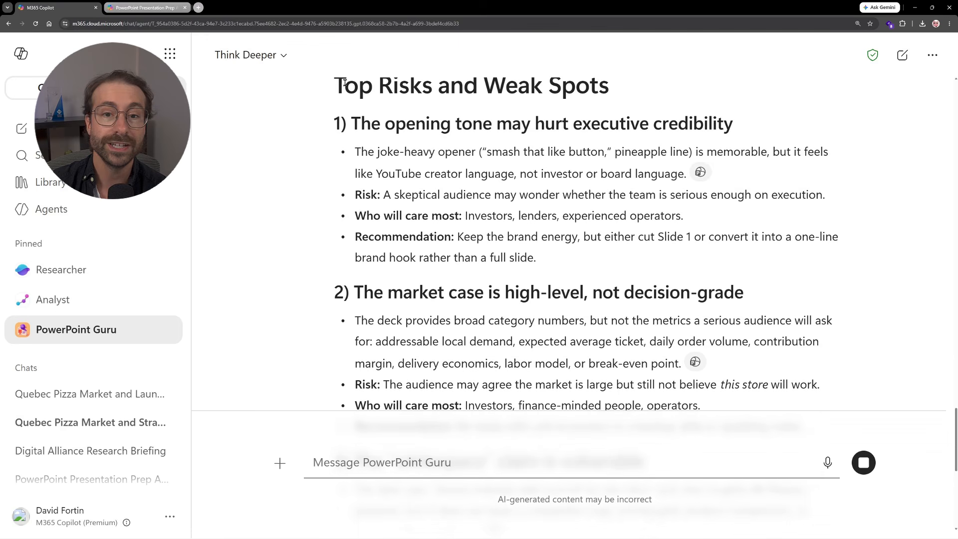
{"action": "left_click_drag", "start_coordinate": [334, 86], "coordinate": [586, 89]}
{"action": "left_click", "coordinate": [585, 89]}
{"action": "scroll", "coordinate": [612, 132], "scroll_direction": "down", "scroll_amount": 5}
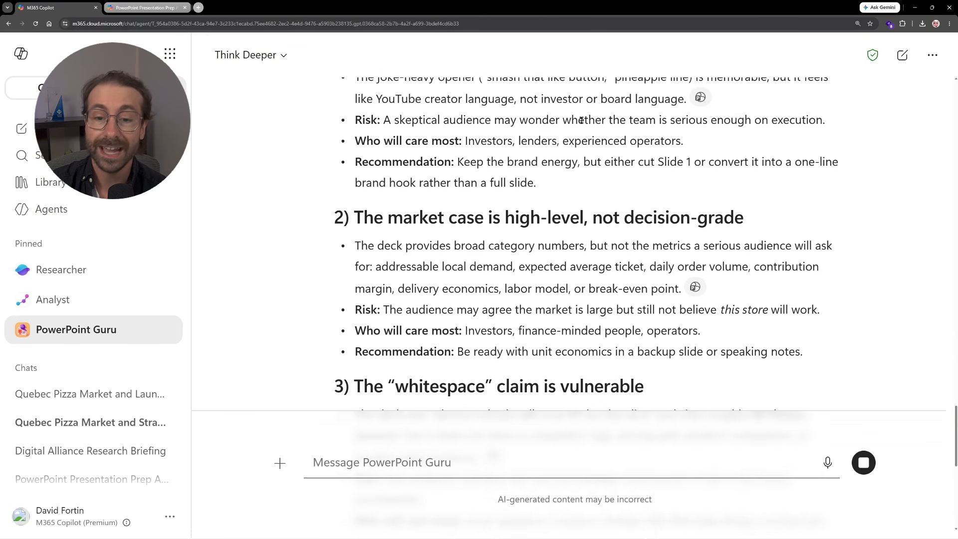
{"action": "scroll", "coordinate": [612, 133], "scroll_direction": "down", "scroll_amount": 7}
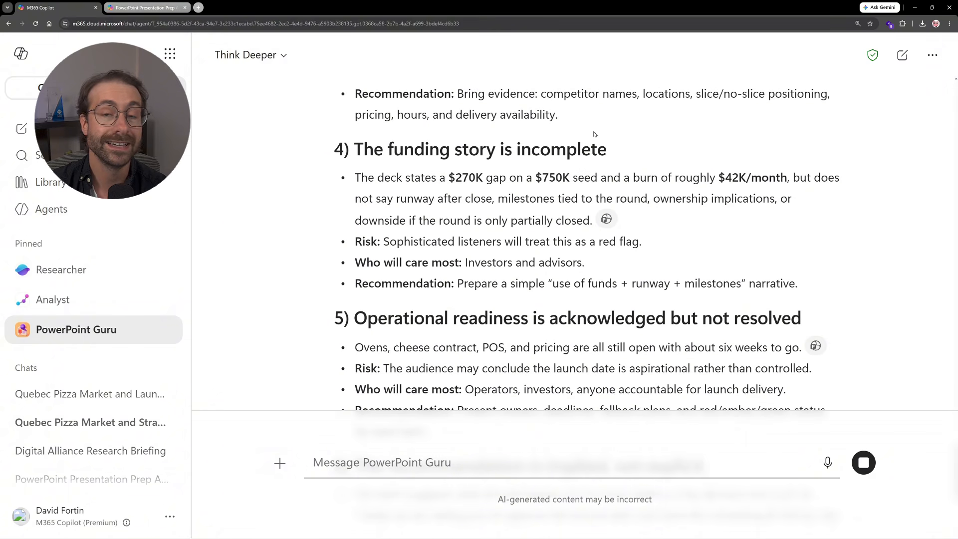
{"action": "scroll", "coordinate": [607, 135], "scroll_direction": "down", "scroll_amount": 2}
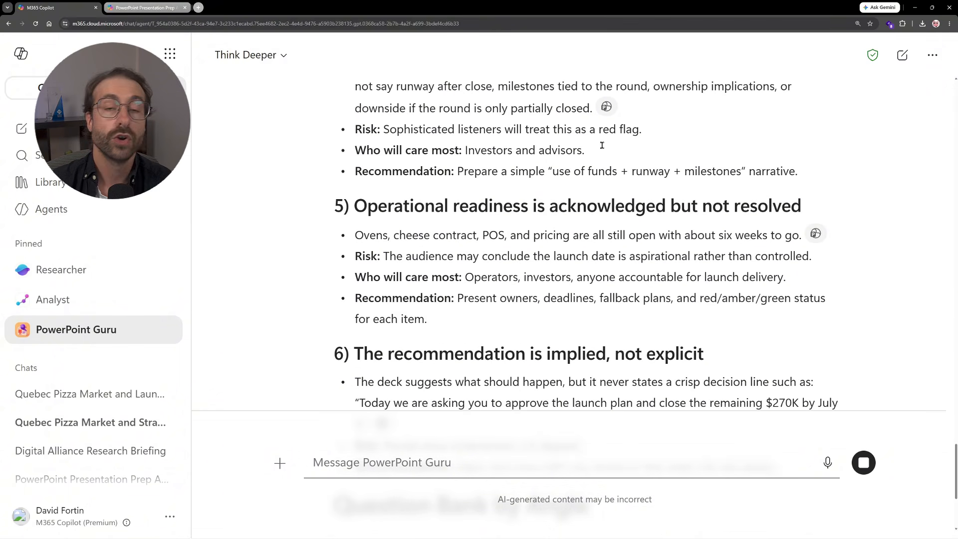
{"action": "scroll", "coordinate": [603, 149], "scroll_direction": "down", "scroll_amount": 8}
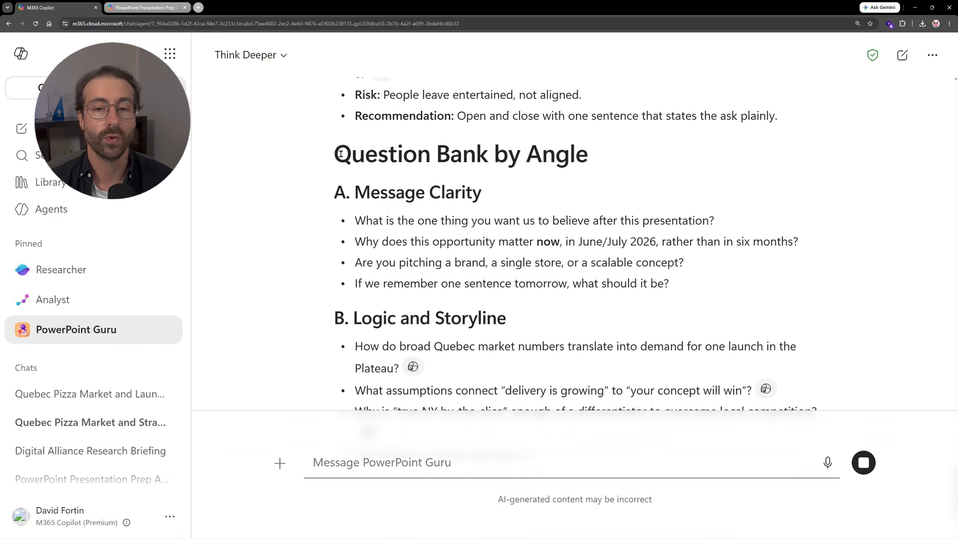
Read the Message Clarity questions in the Question Bank by Angle section of PowerPoint Guru's response
{"action": "left_click_drag", "start_coordinate": [334, 155], "coordinate": [589, 156]}
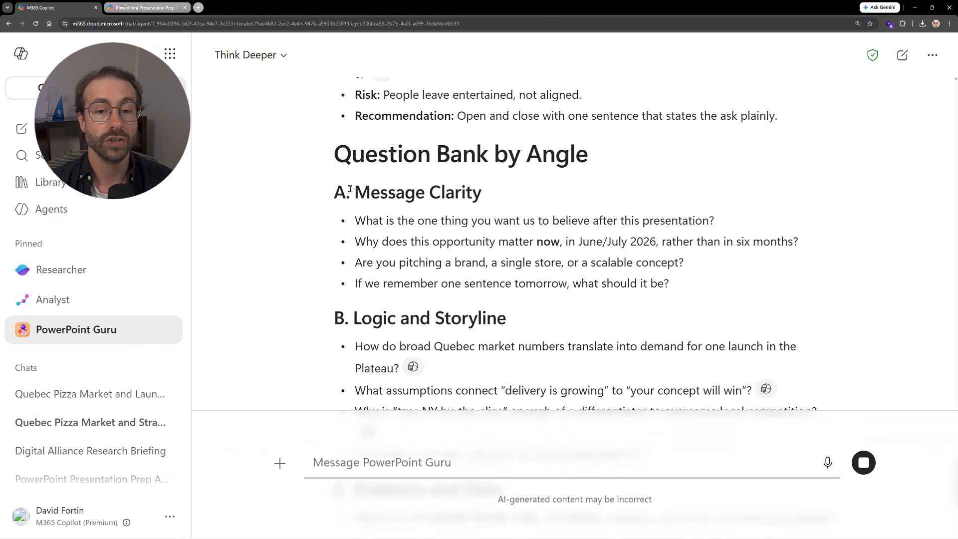
{"action": "left_click_drag", "start_coordinate": [352, 192], "coordinate": [500, 197]}
{"action": "left_click", "coordinate": [497, 196]}
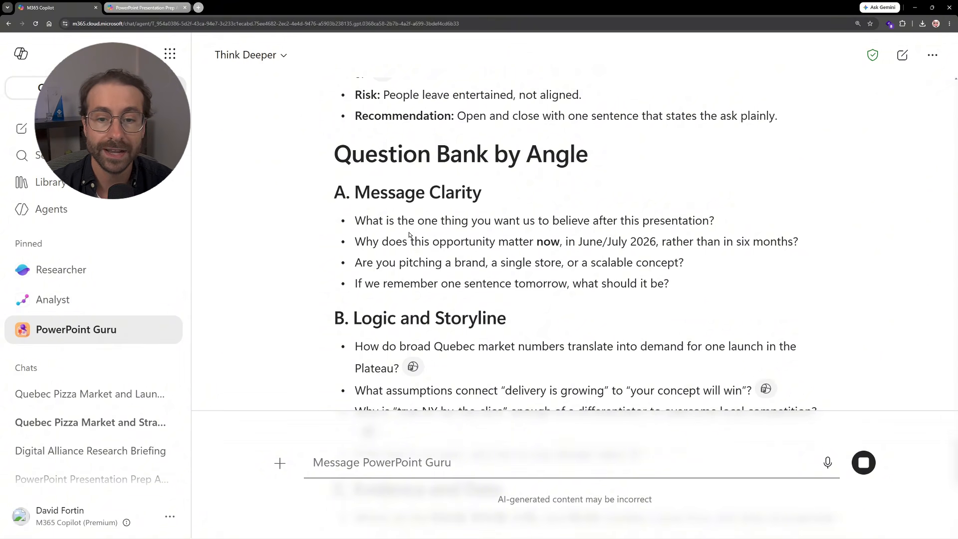
{"action": "left_click_drag", "start_coordinate": [366, 221], "coordinate": [532, 222]}
{"action": "left_click", "coordinate": [655, 215]}
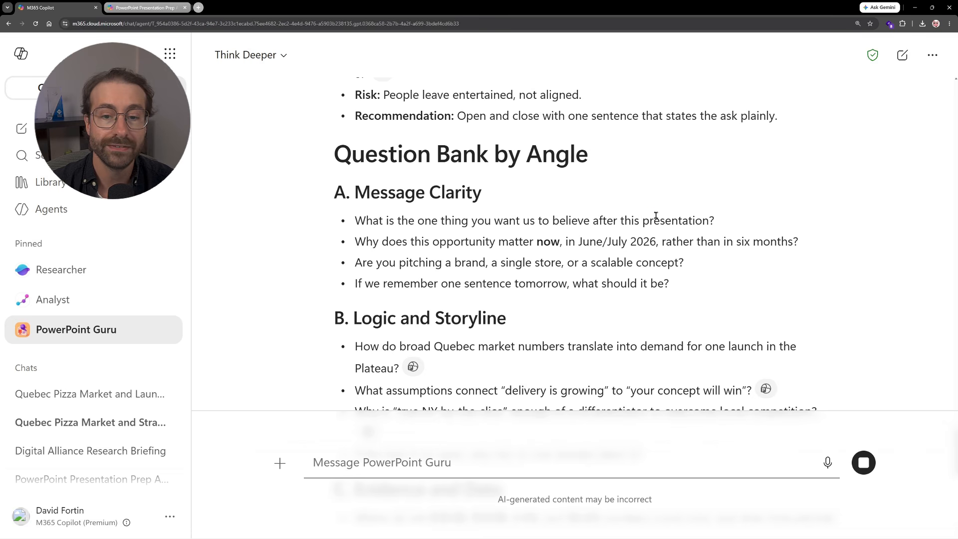
{"action": "left_click_drag", "start_coordinate": [408, 242], "coordinate": [561, 241]}
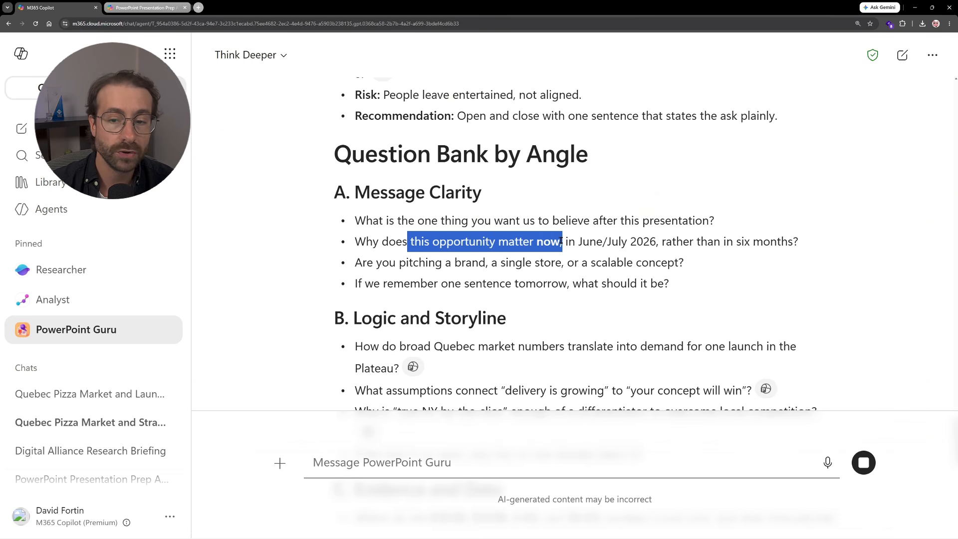
{"action": "left_click", "coordinate": [547, 240]}
{"action": "left_click_drag", "start_coordinate": [370, 269], "coordinate": [682, 262]}
{"action": "left_click", "coordinate": [682, 261]}
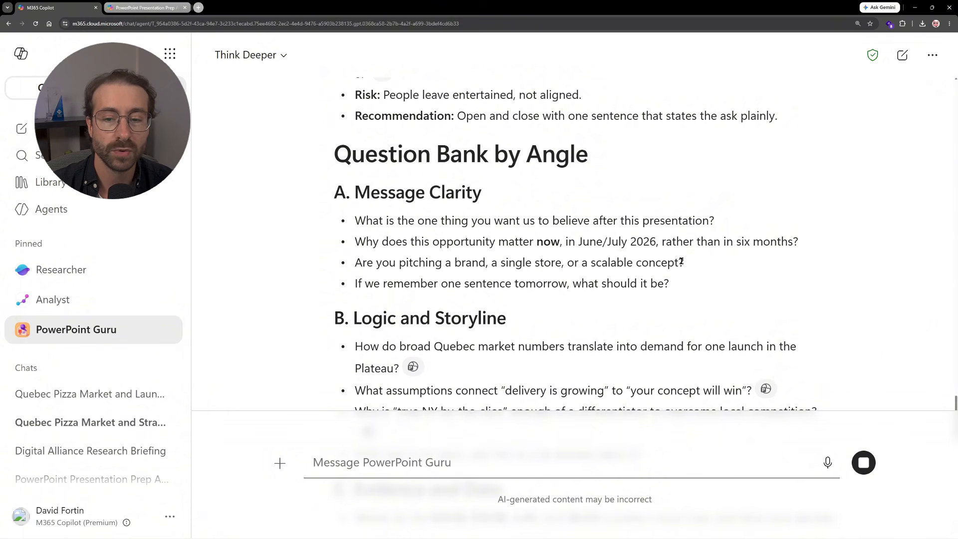
Review the Logic and Storyline questions, including the one about the "true NY by-the-slice" differentiator
{"action": "scroll", "coordinate": [664, 247], "scroll_direction": "down", "scroll_amount": 2}
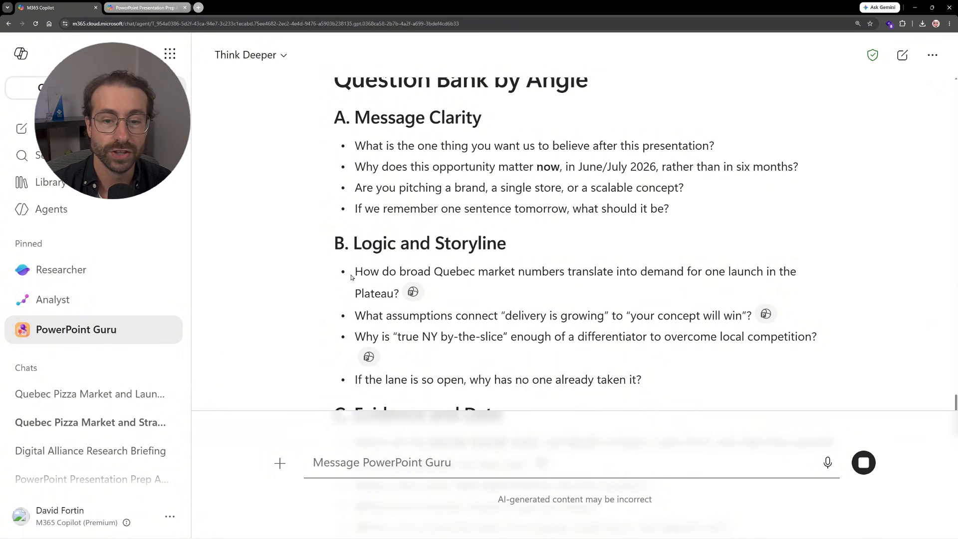
{"action": "left_click_drag", "start_coordinate": [352, 250], "coordinate": [506, 243]}
{"action": "left_click_drag", "start_coordinate": [363, 272], "coordinate": [396, 294]}
{"action": "left_click", "coordinate": [394, 285]}
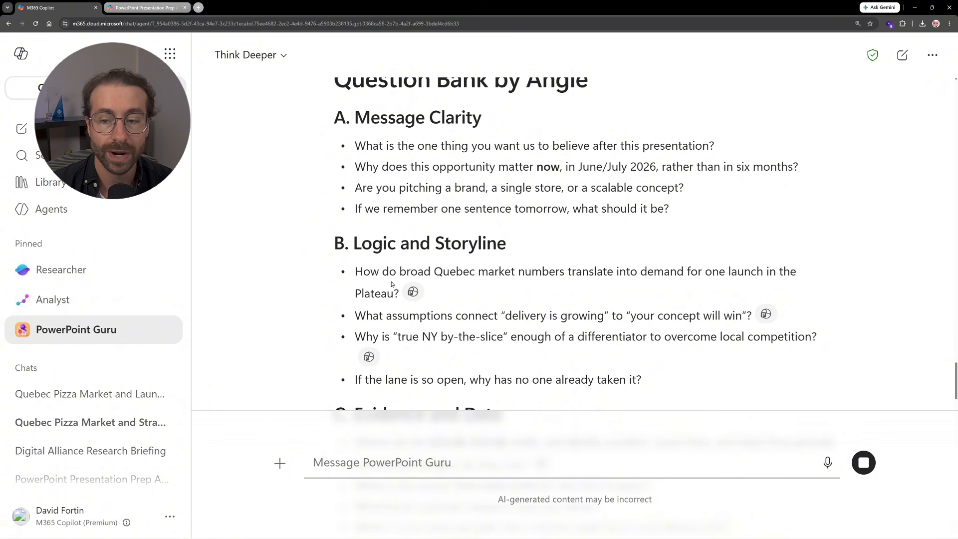
{"action": "scroll", "coordinate": [392, 283], "scroll_direction": "down", "scroll_amount": 2}
{"action": "left_click_drag", "start_coordinate": [392, 263], "coordinate": [513, 263]}
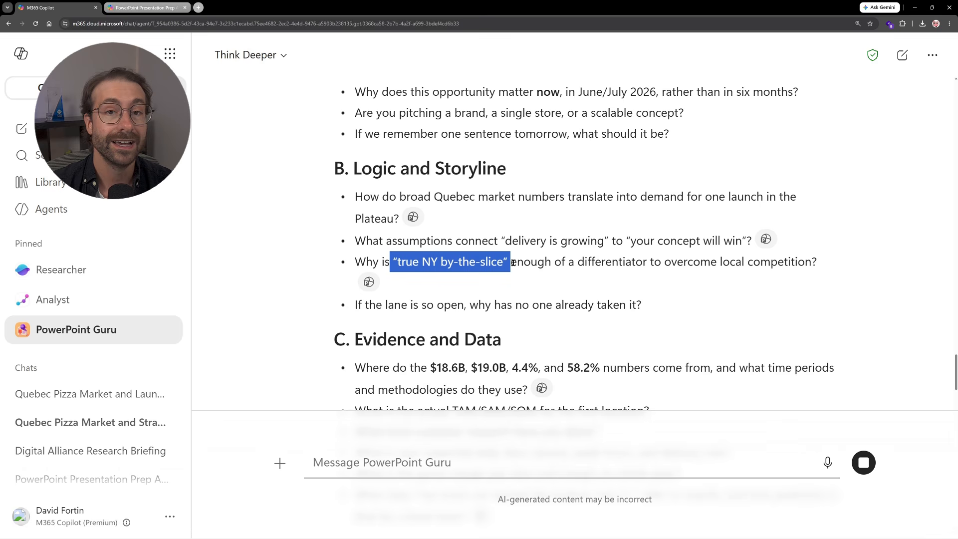
{"action": "left_click", "coordinate": [509, 263]}
Look through the Evidence and Data questions and continue to the Executive and Decision-Maker questions
{"action": "scroll", "coordinate": [516, 264], "scroll_direction": "down", "scroll_amount": 3}
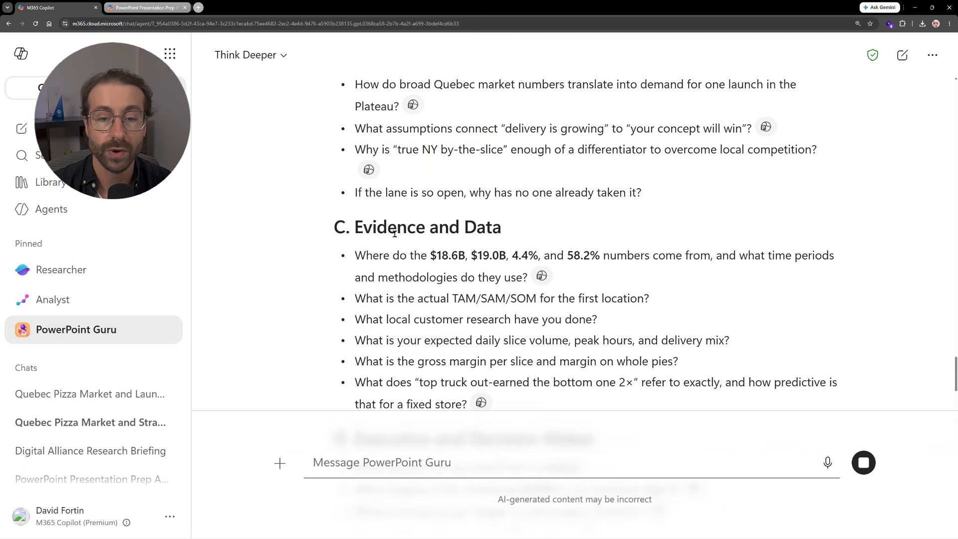
{"action": "left_click_drag", "start_coordinate": [415, 223], "coordinate": [511, 224]}
{"action": "left_click", "coordinate": [511, 224]}
{"action": "scroll", "coordinate": [503, 211], "scroll_direction": "down", "scroll_amount": 4}
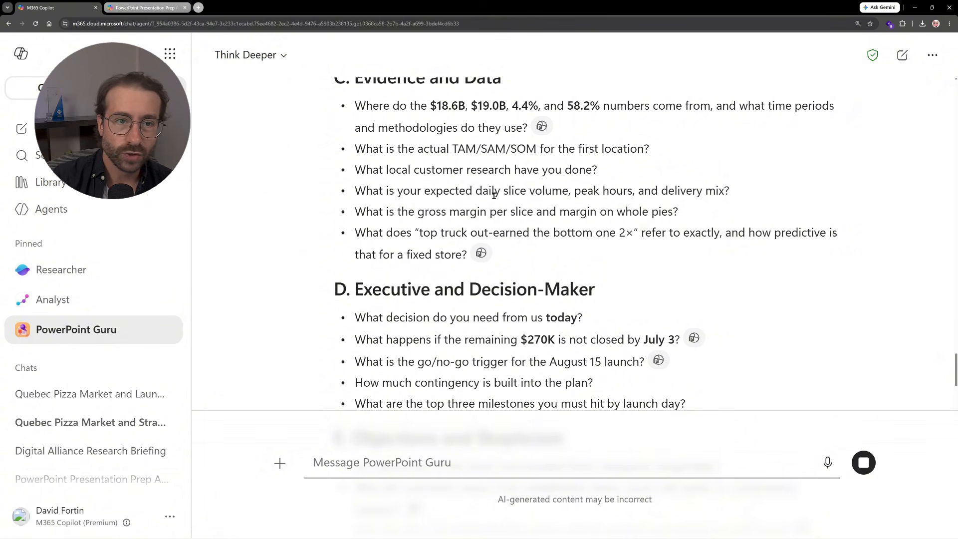
Return to the Agent Instructions Builder conversation that produced the PowerPoint summarizer agent's instructions
{"action": "left_click", "coordinate": [170, 9]}
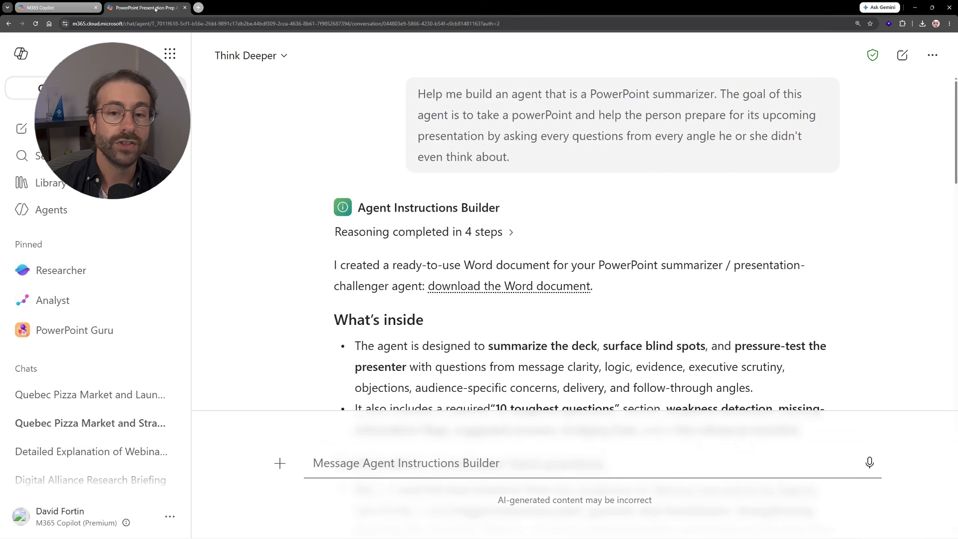
{"action": "left_click_drag", "start_coordinate": [507, 209], "coordinate": [357, 205]}
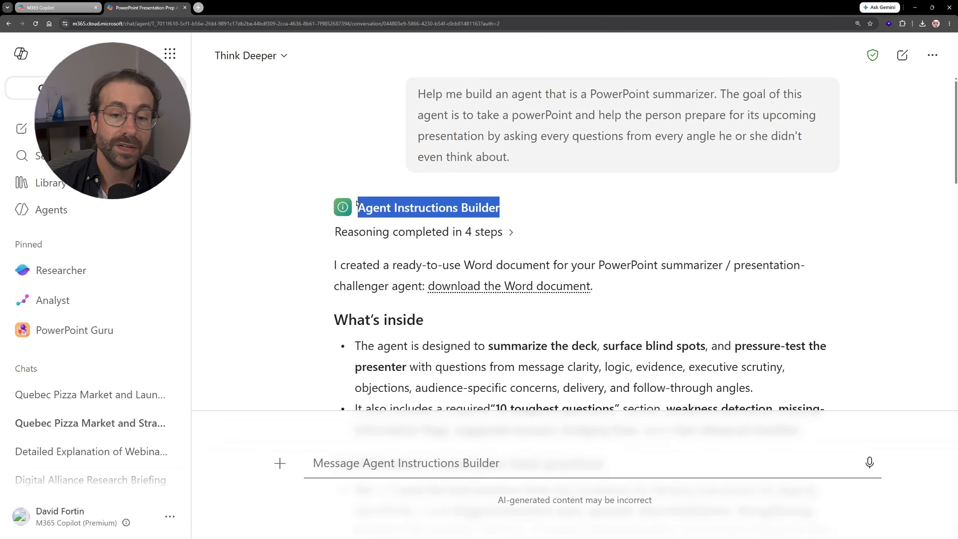
{"action": "left_click", "coordinate": [357, 202]}
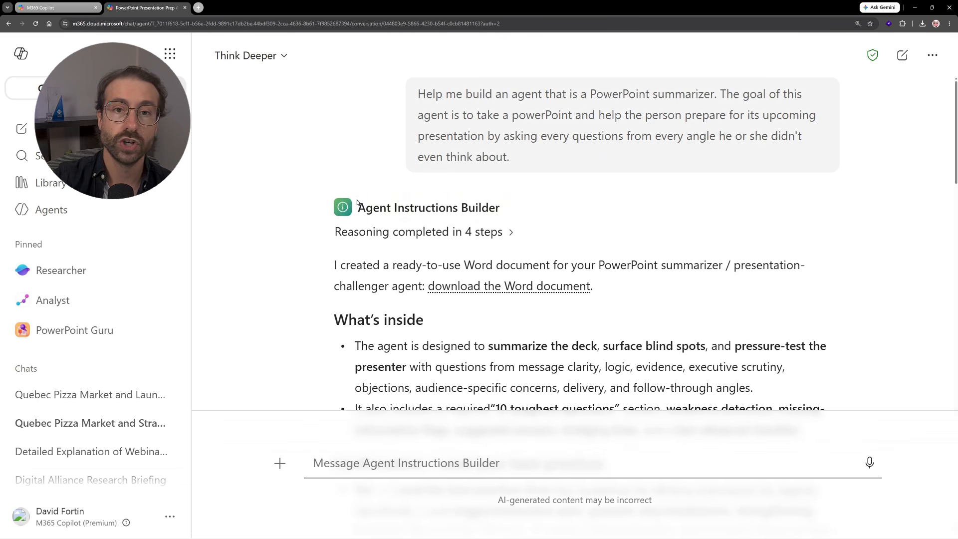